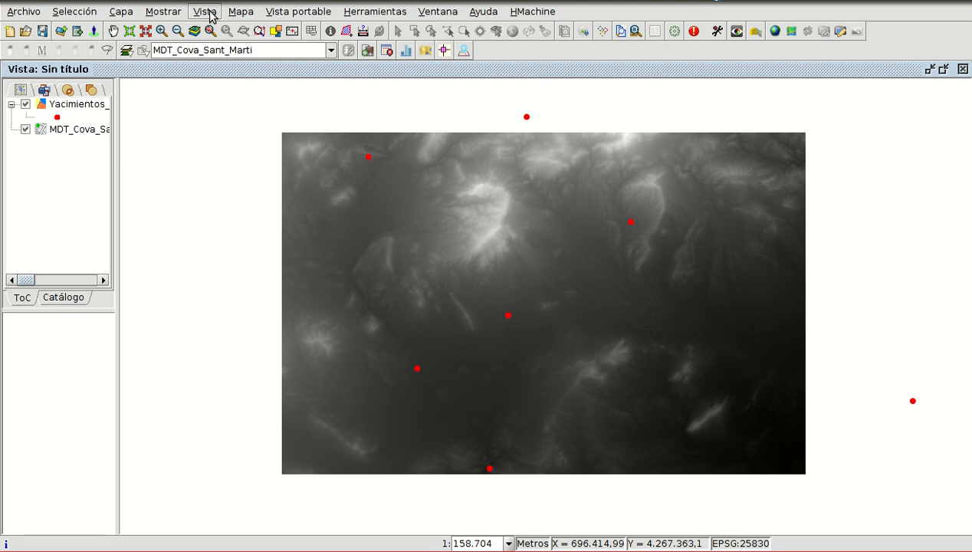
Look up the Coordinate capture add-on in the add-ons manager's remote URL repository by filtering for "coo", then leave without installing anything.
mouse_move(213, 33)
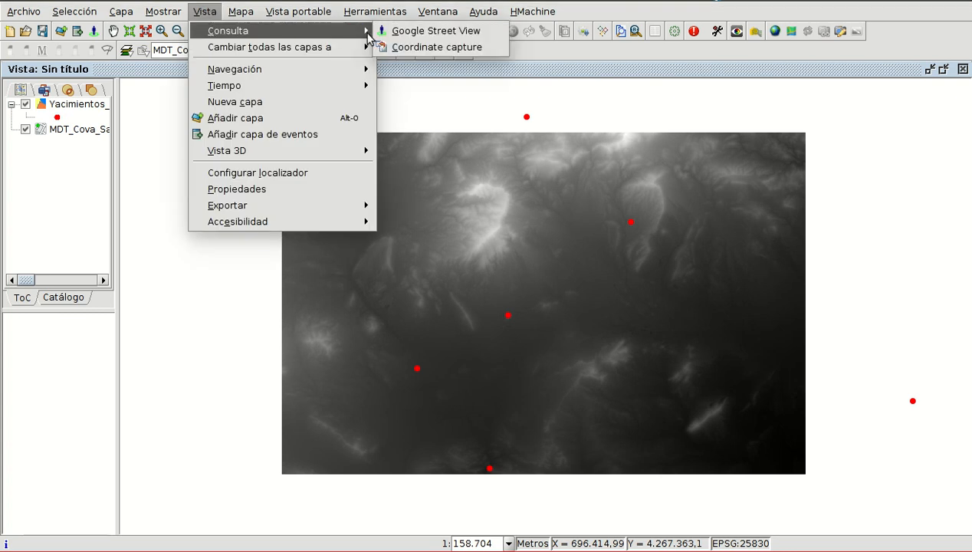
left_click(209, 15)
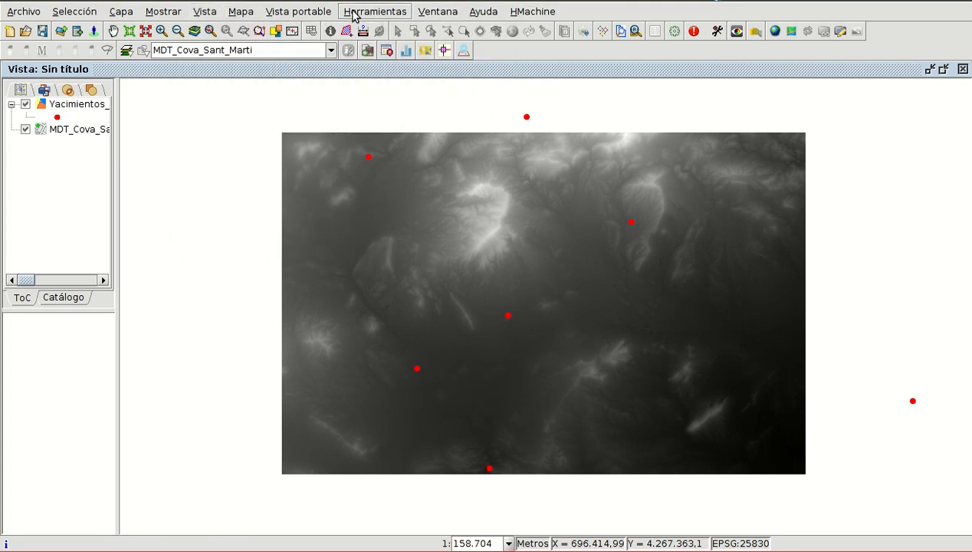
left_click(394, 14)
left_click(414, 33)
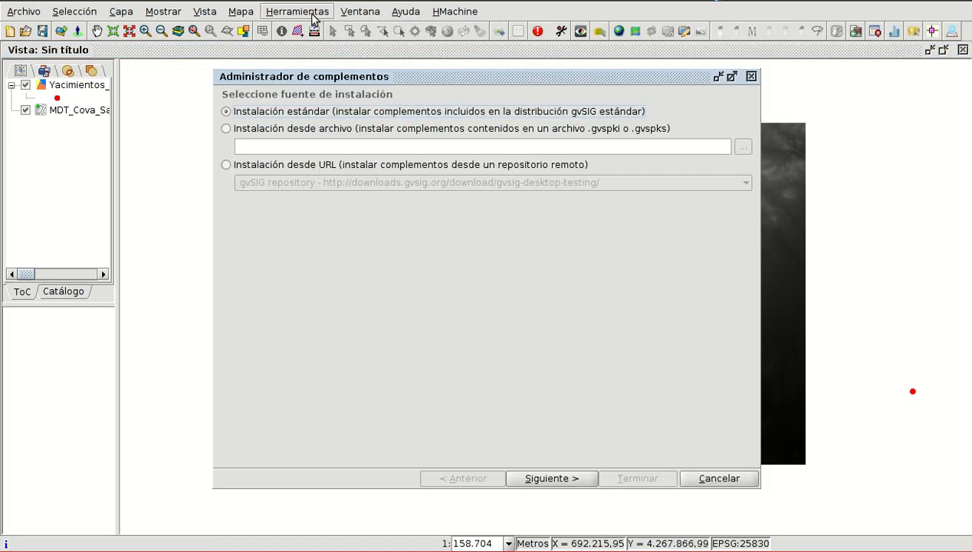
left_click(290, 166)
left_click(579, 476)
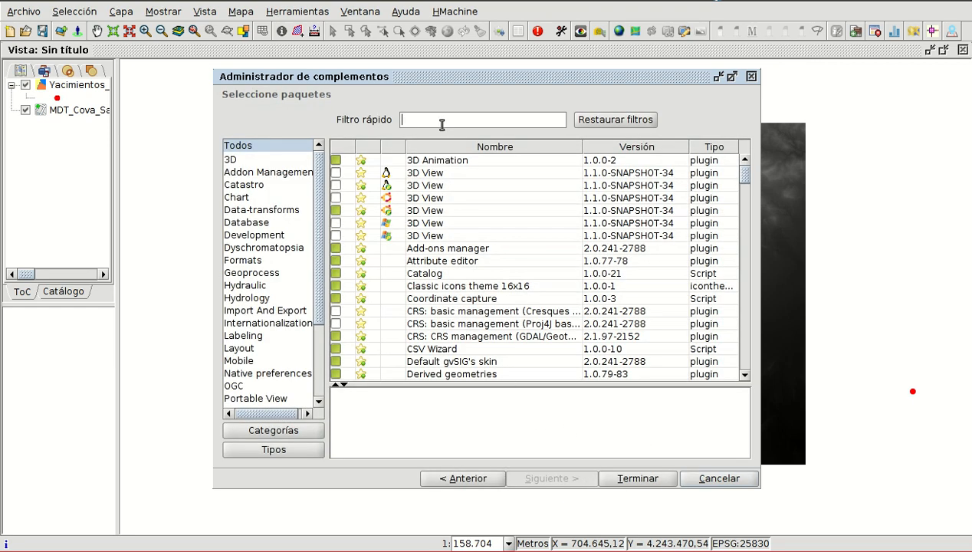
left_click(441, 124)
type("co")
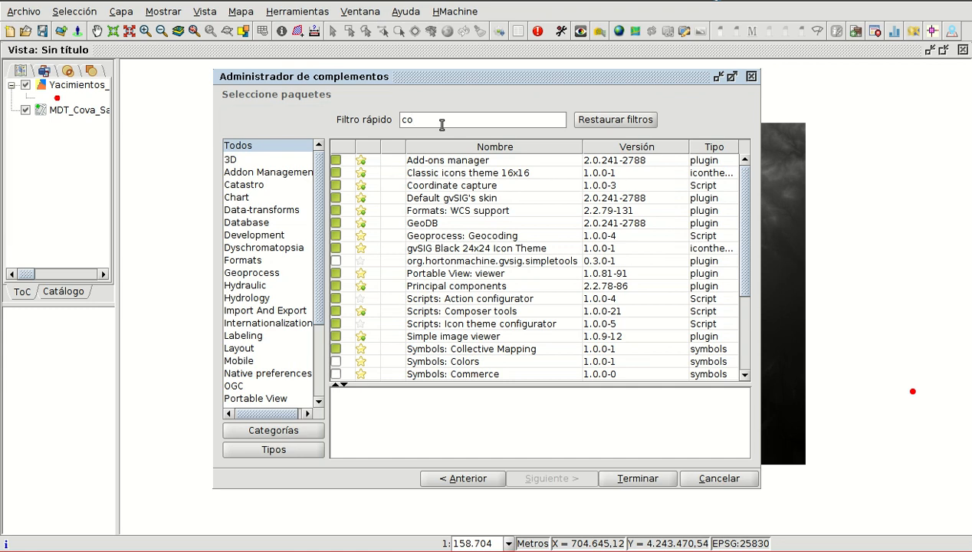
type("o")
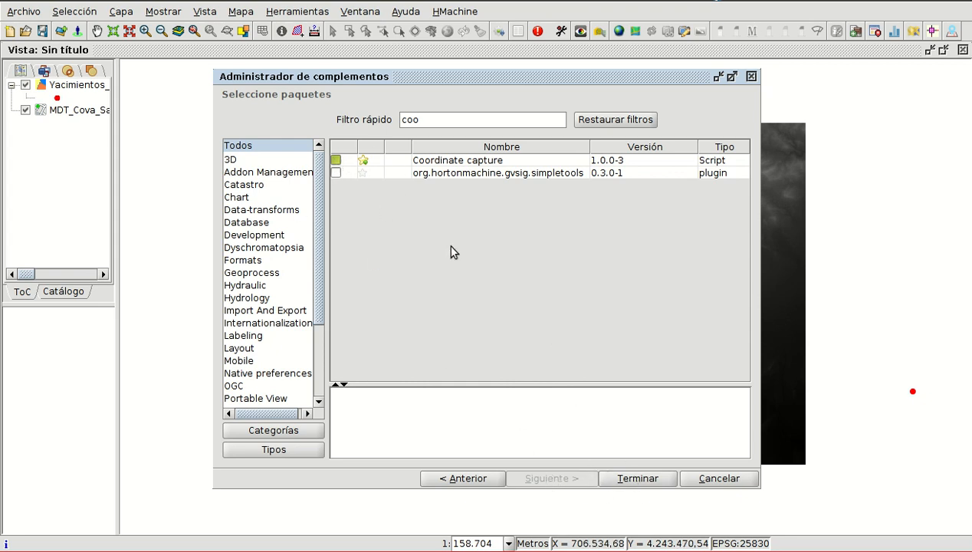
left_click(719, 479)
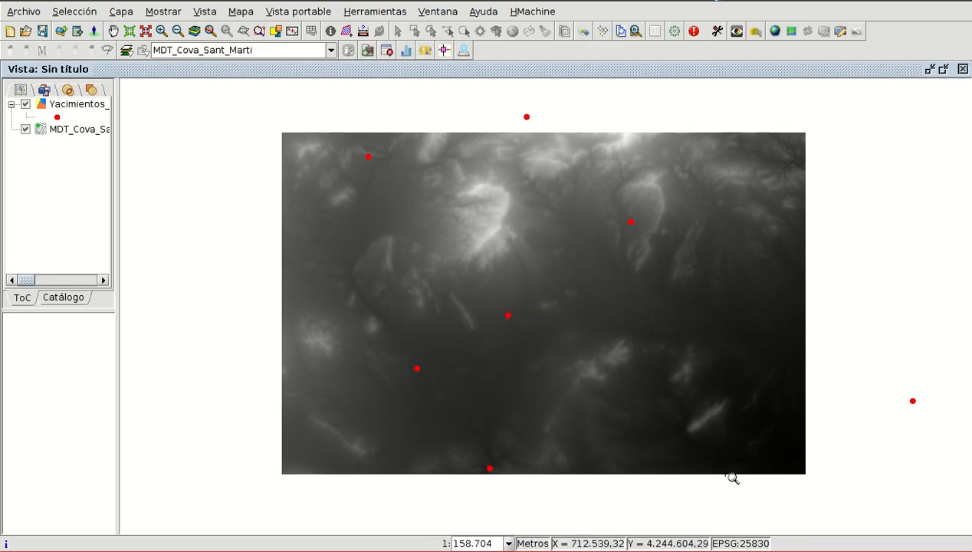
Start point capture with the Coordinate capture tool and pick a point on the bright relief at about X 698808, Y 4258377.
left_click(205, 11)
mouse_move(224, 31)
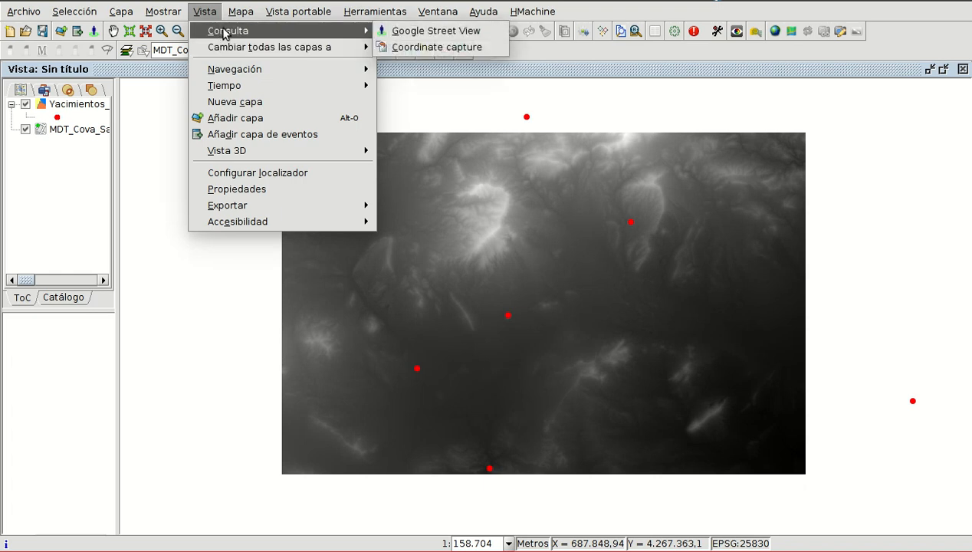
left_click(445, 48)
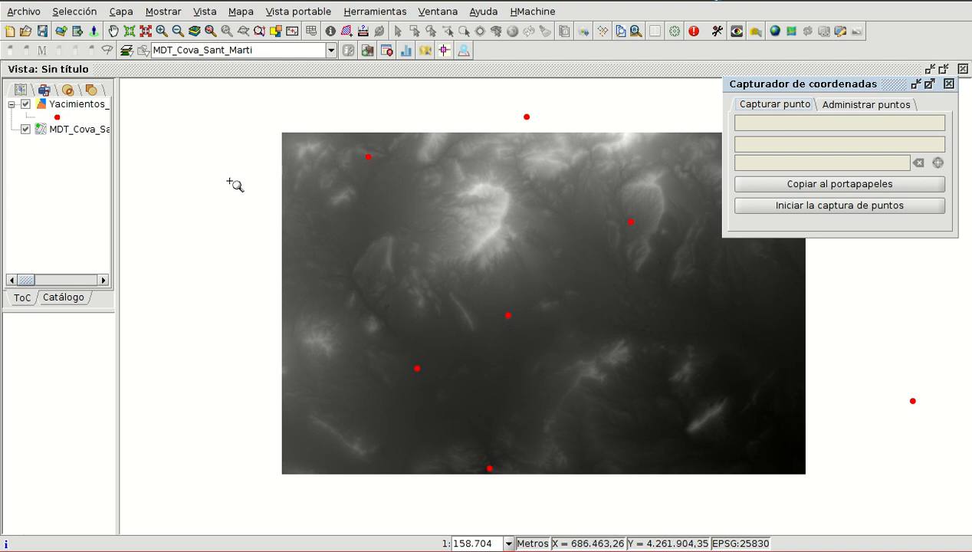
left_click(790, 205)
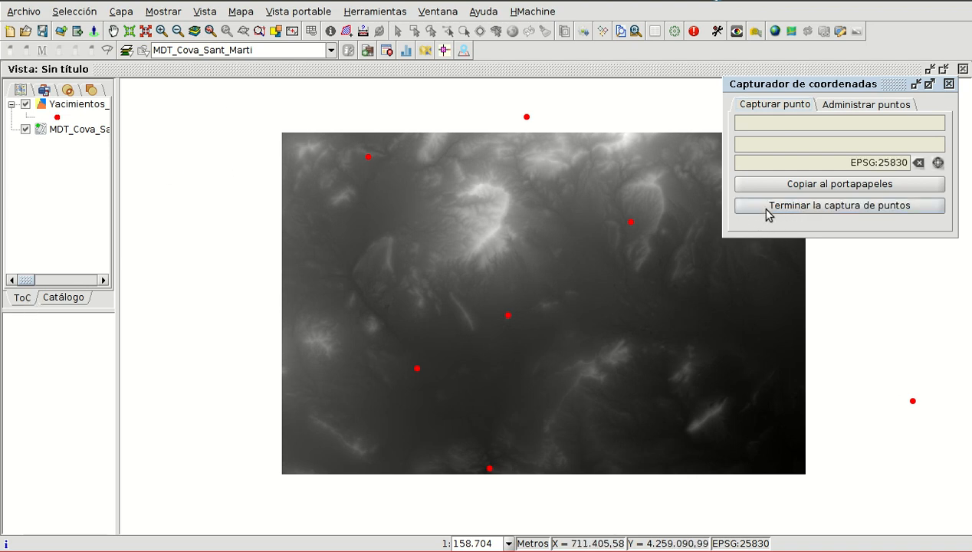
left_click(489, 238)
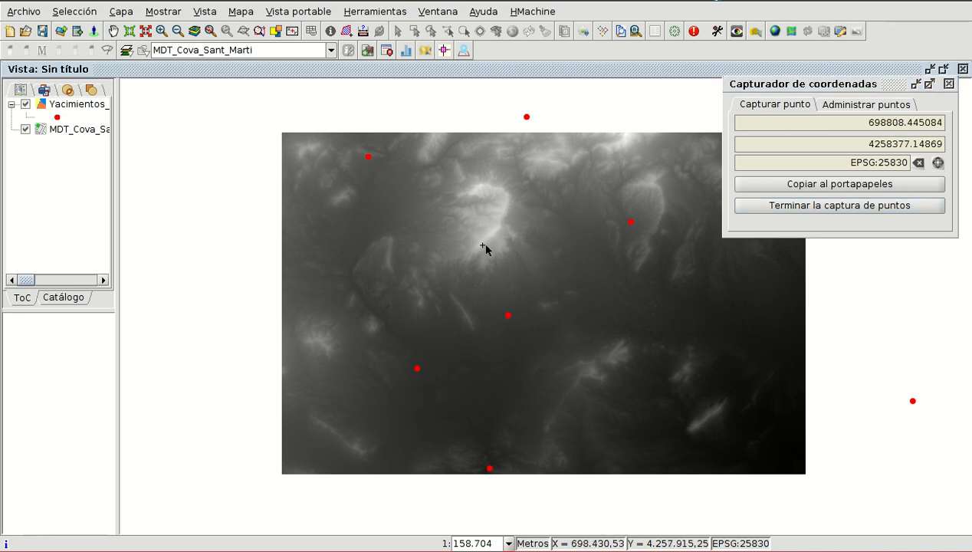
Copy the captured coordinates 698808.445084 4258377.14869 to the first line of a new gedit document and start a second line.
left_click(844, 186)
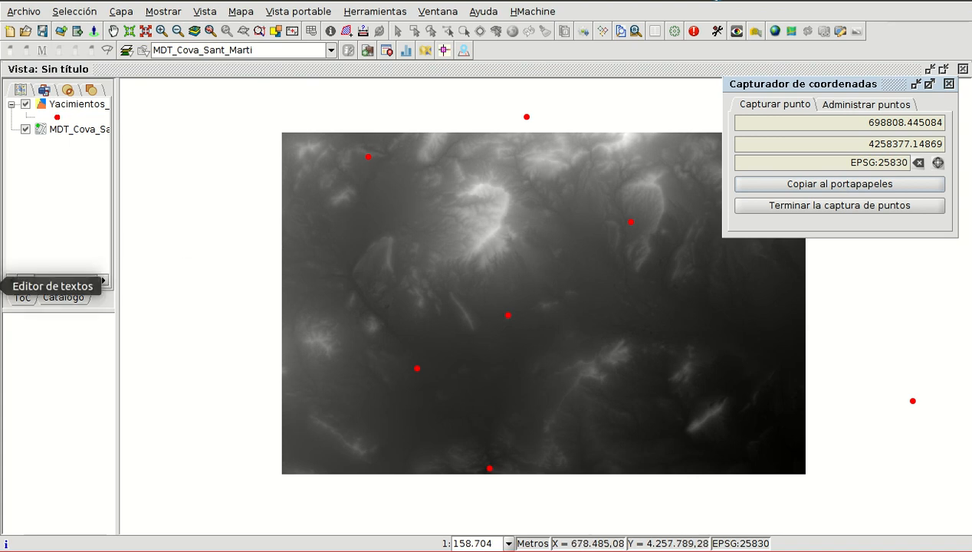
left_click(2, 286)
left_click(92, 71)
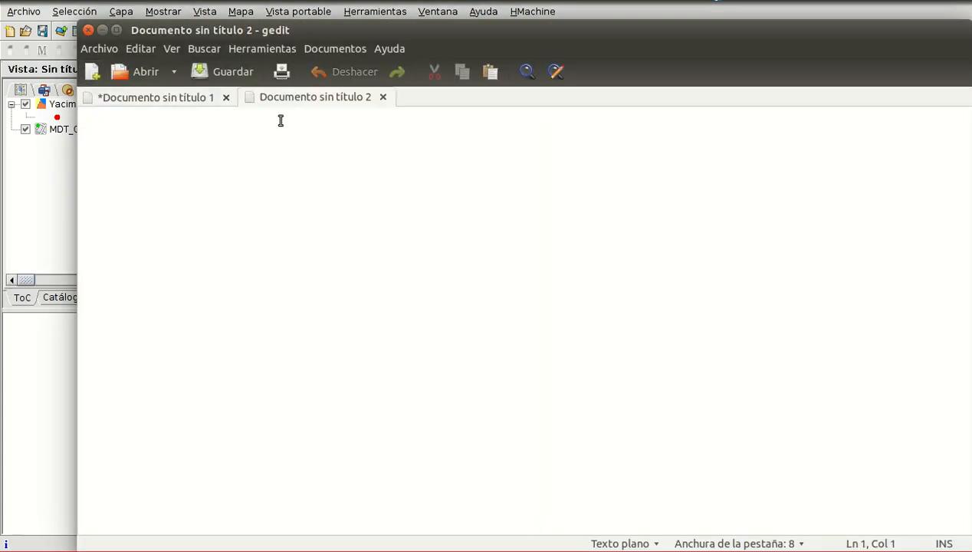
type("698808.445084 4258377.14869")
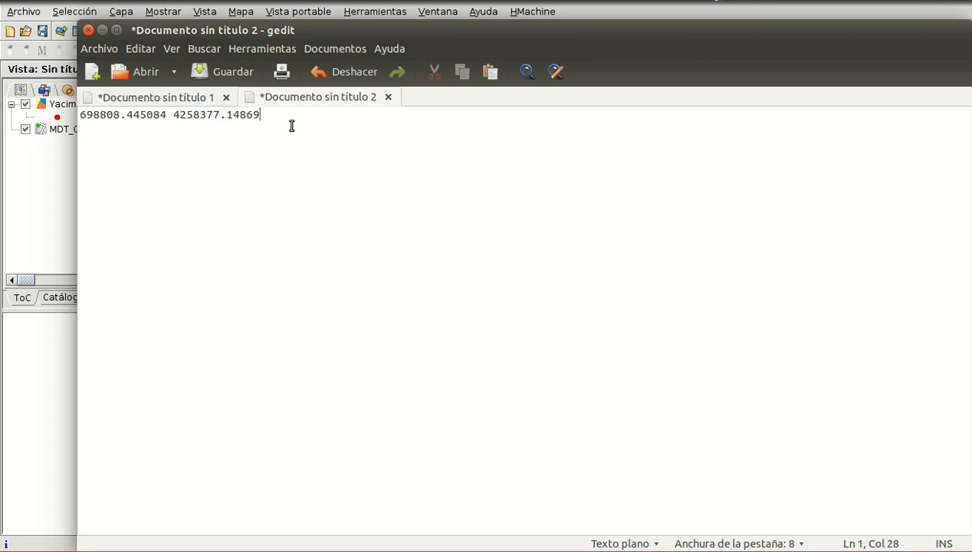
key("Return")
Back in gvSIG, set the capture reference system to WGS 84 (EPSG:4326) and capture a point at about -0.7995, 38.4080.
key("alt+Tab")
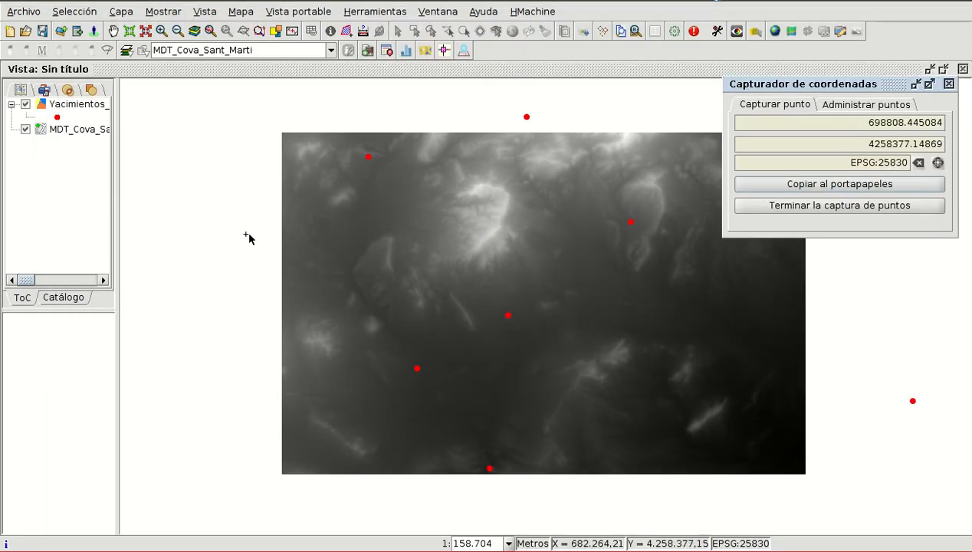
left_click(936, 164)
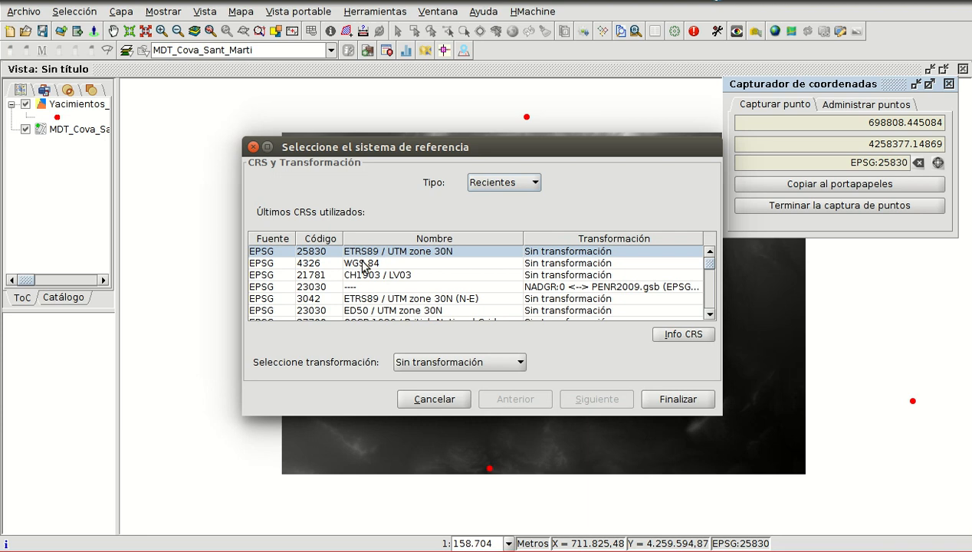
double_click(361, 263)
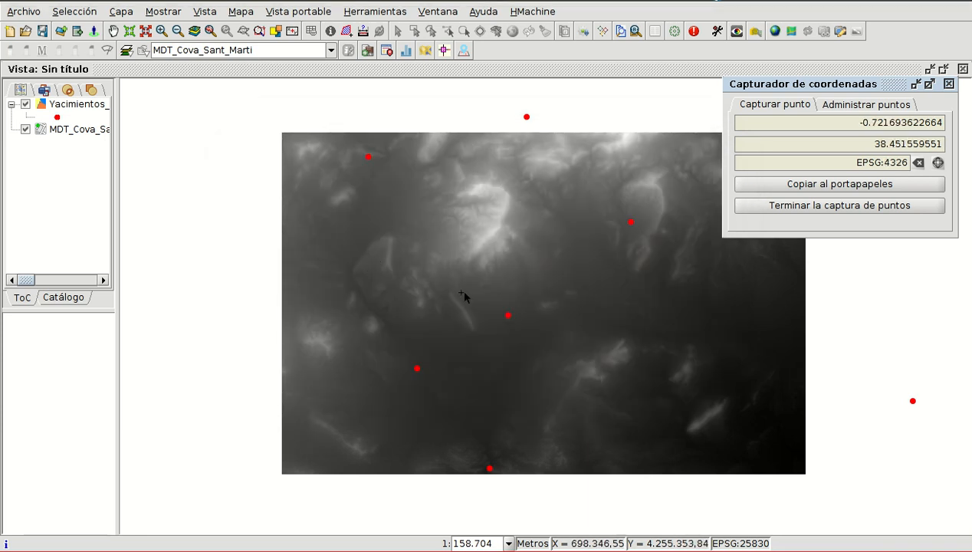
left_click(370, 326)
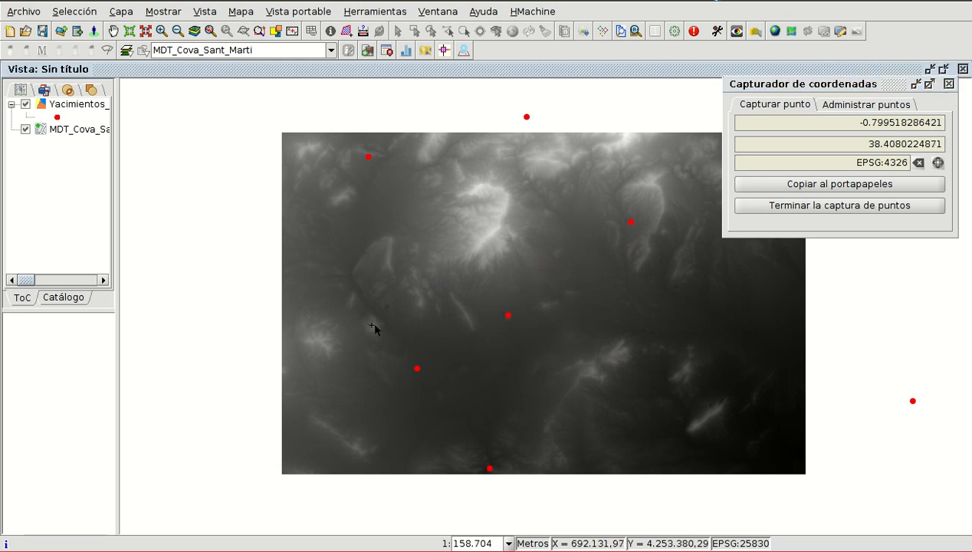
Copy the captured WGS 84 coordinates -0.799518286421 38.4080224871 to the second line of the gedit document.
left_click(864, 186)
key("alt+Tab")
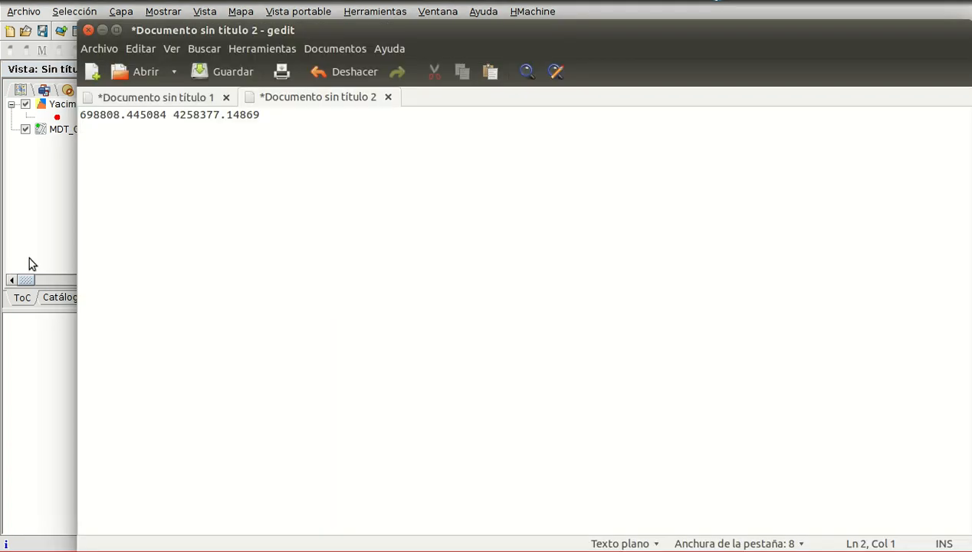
type("-0.799518286421 38.4080224871")
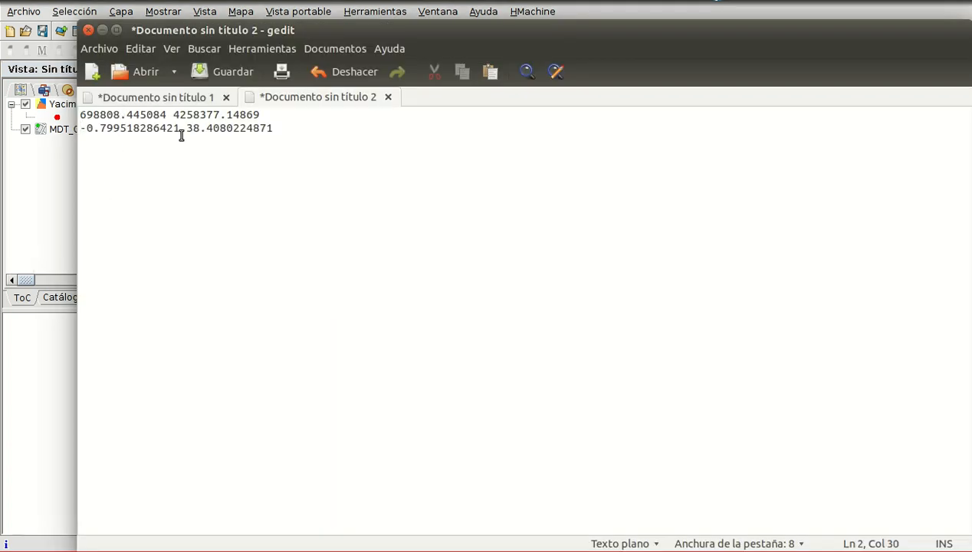
Return to gvSIG and set the capture reference system to ETRS89 / UTM zone 30N (EPSG:25830).
key("alt+Tab")
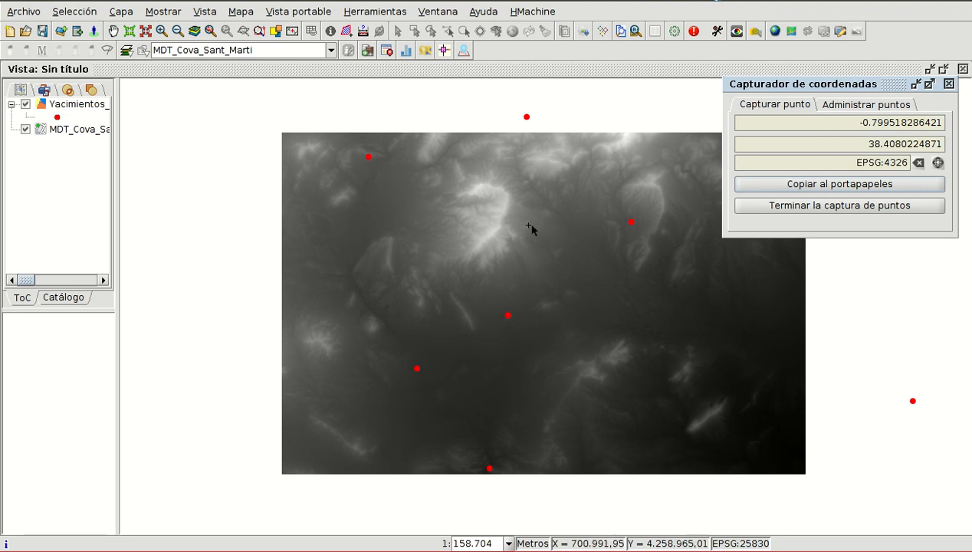
left_click(864, 107)
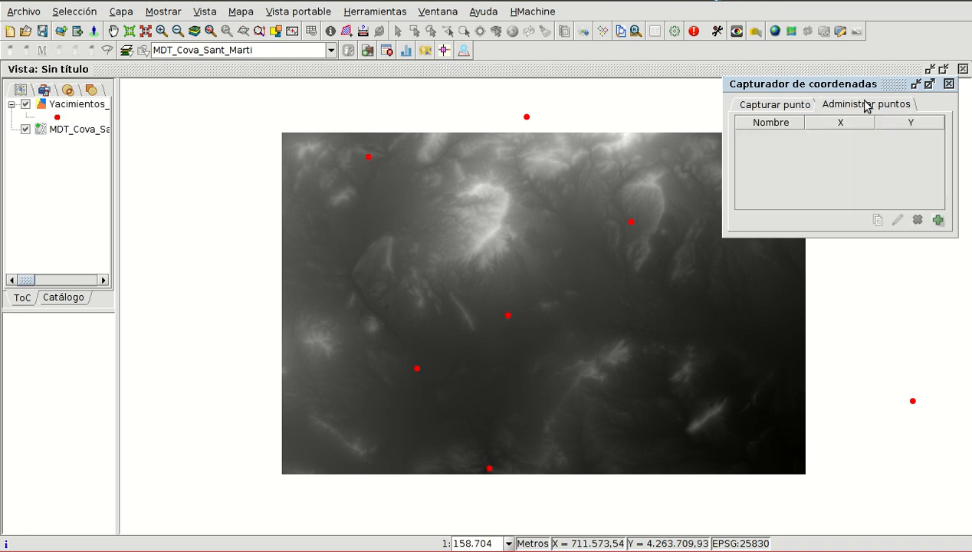
left_click(798, 107)
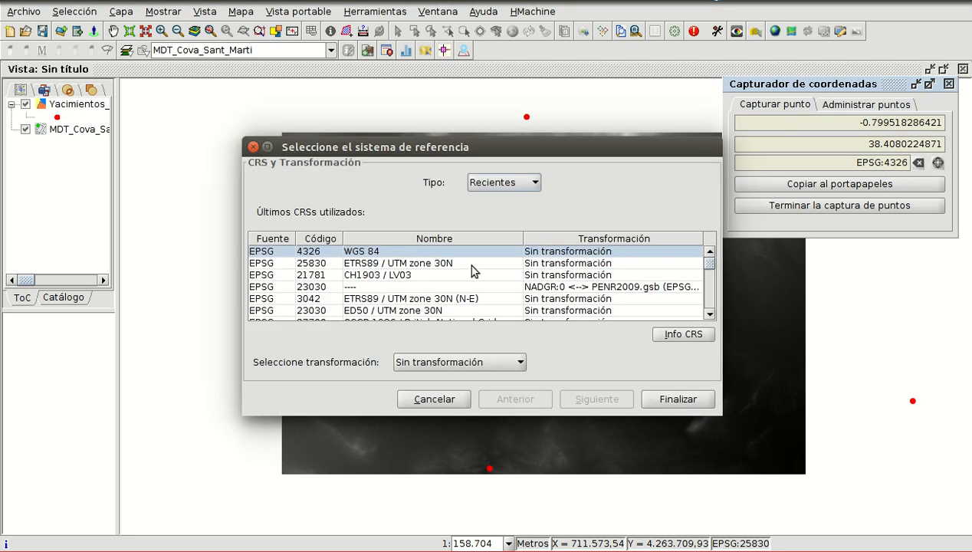
double_click(420, 265)
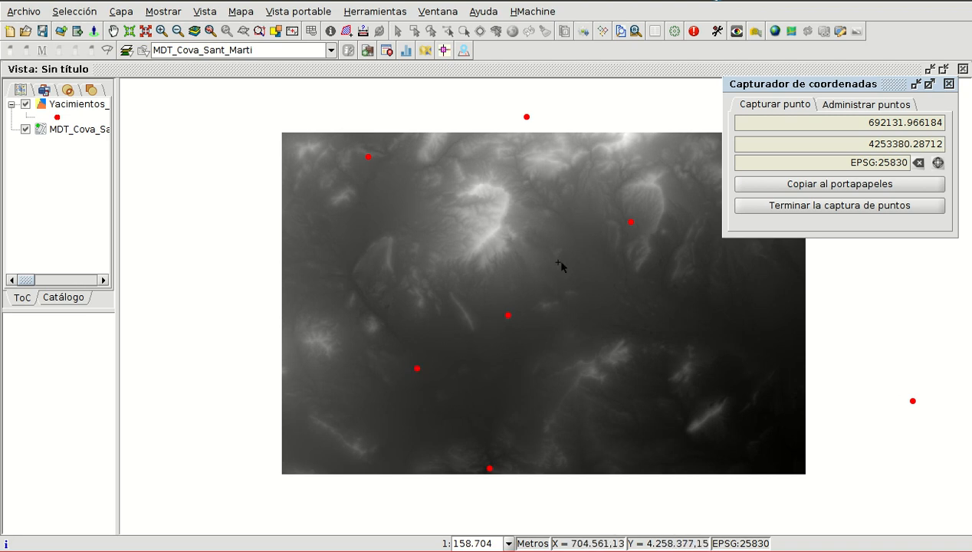
Capture the coordinates of the Yacimientos site point in the lower-left part of the terrain raster, at about X 694755, Y 4250886.
scroll(419, 368, "up", 4)
scroll(454, 362, "up", 5)
scroll(468, 361, "up", 6)
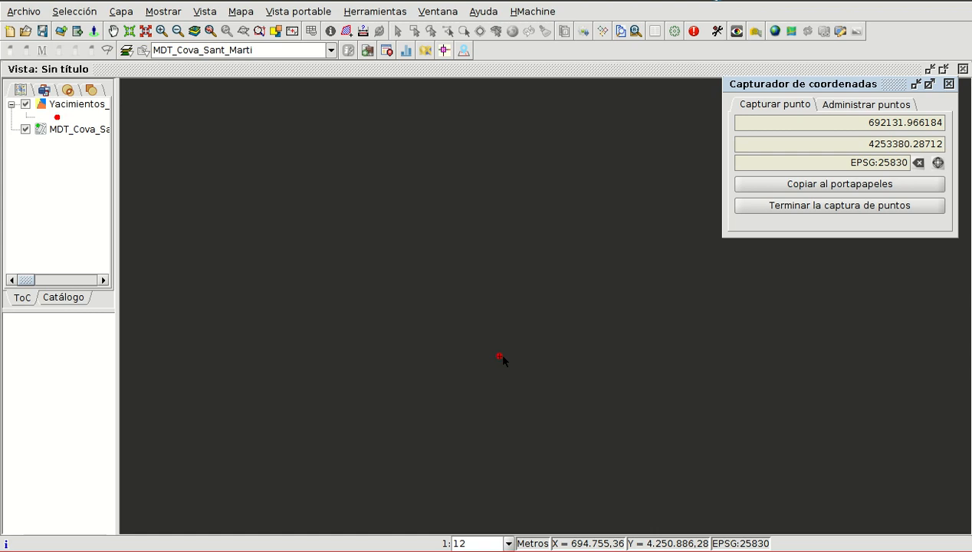
left_click(502, 357)
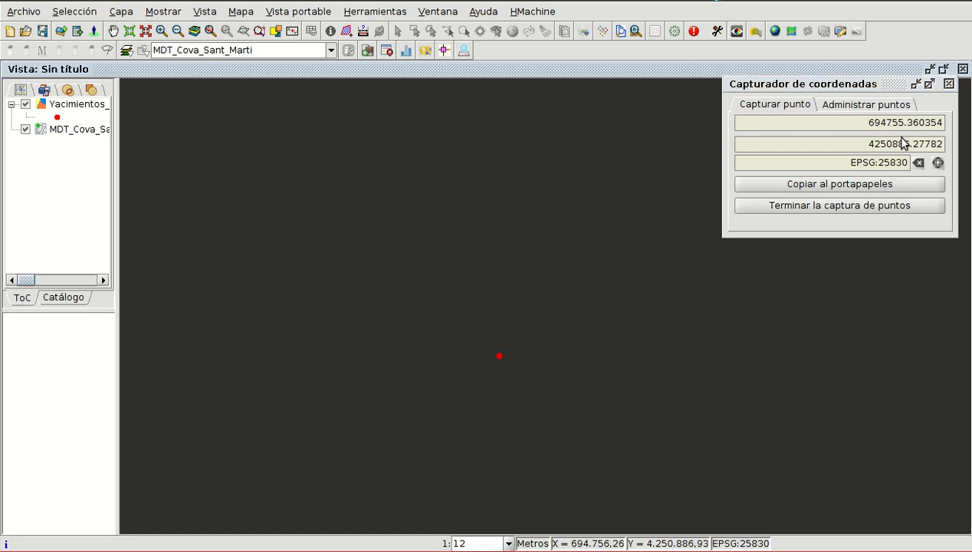
Save the captured site point to the managed points list under the name "Punto 1".
left_click(863, 104)
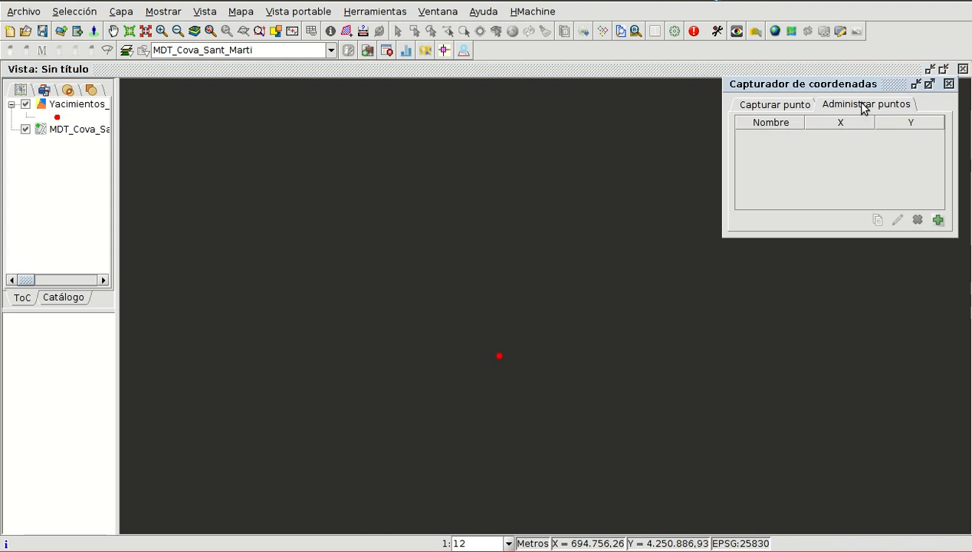
left_click(938, 221)
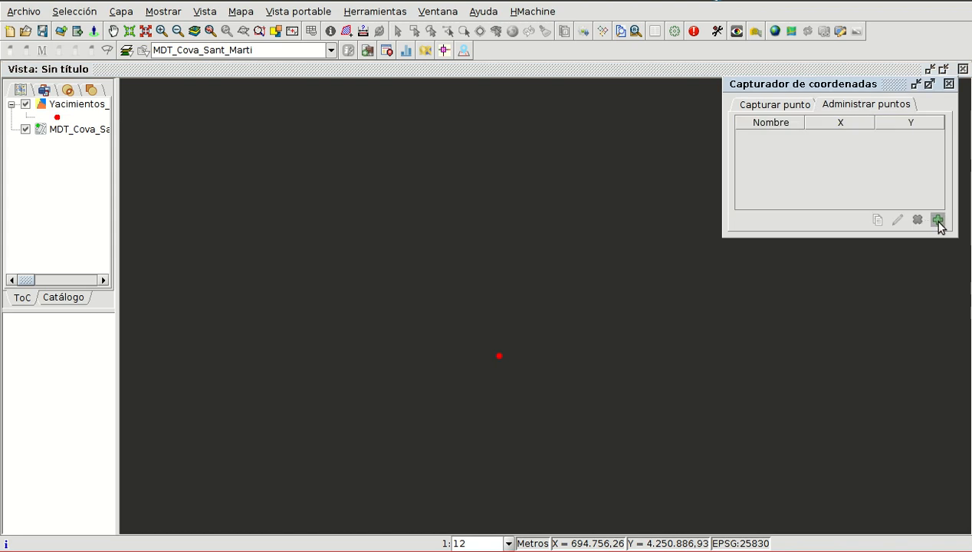
type("Punto 1")
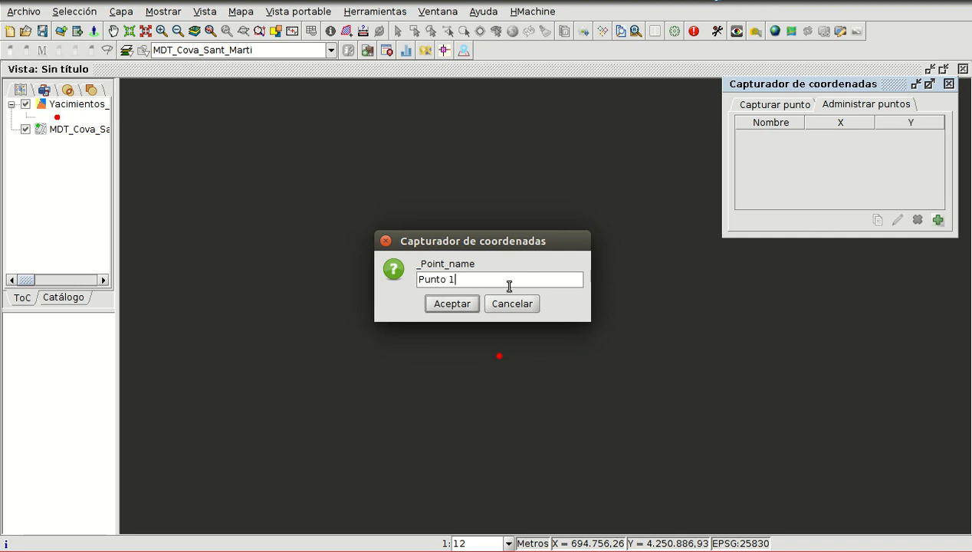
left_click(451, 304)
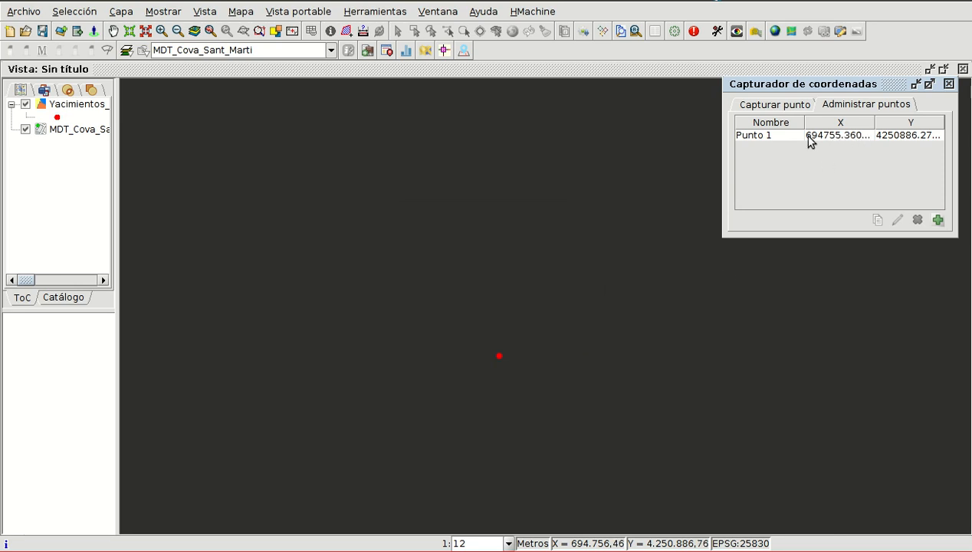
Capture the coordinates of the Yacimientos site point near the centre of the terrain raster, at about X 699907, Y 4253925, and display them.
scroll(519, 342, "down", 4)
scroll(519, 341, "down", 5)
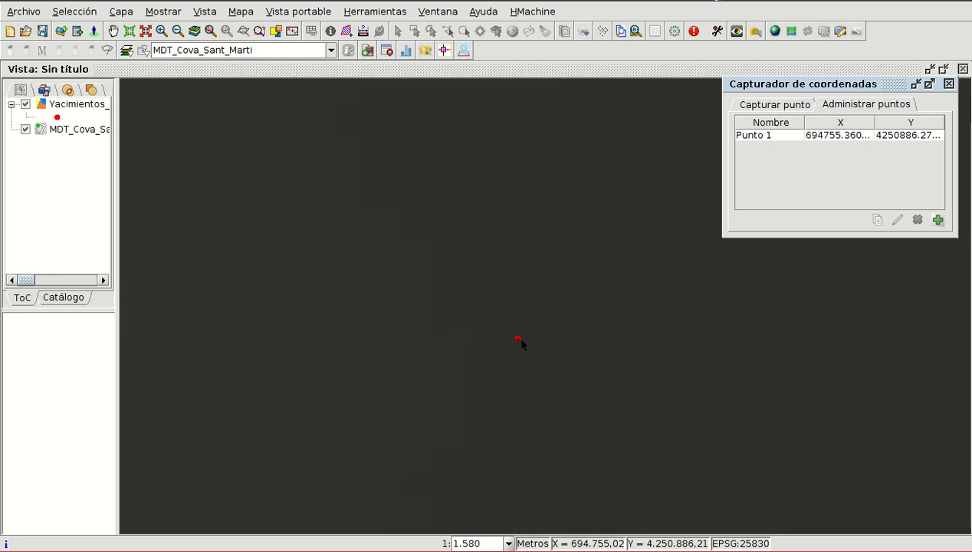
scroll(504, 343, "down", 1)
scroll(540, 311, "up", 5)
scroll(575, 333, "up", 1)
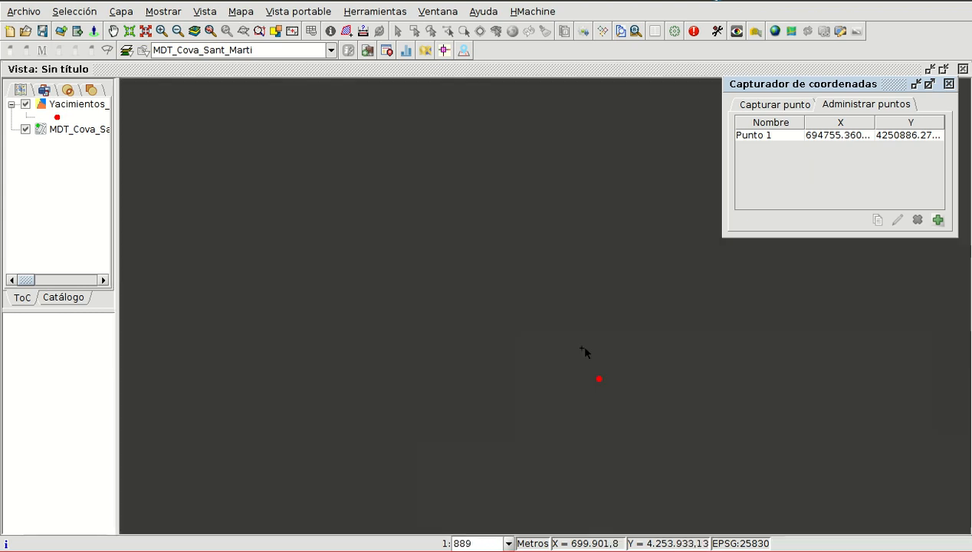
scroll(599, 388, "up", 1)
scroll(616, 360, "up", 2)
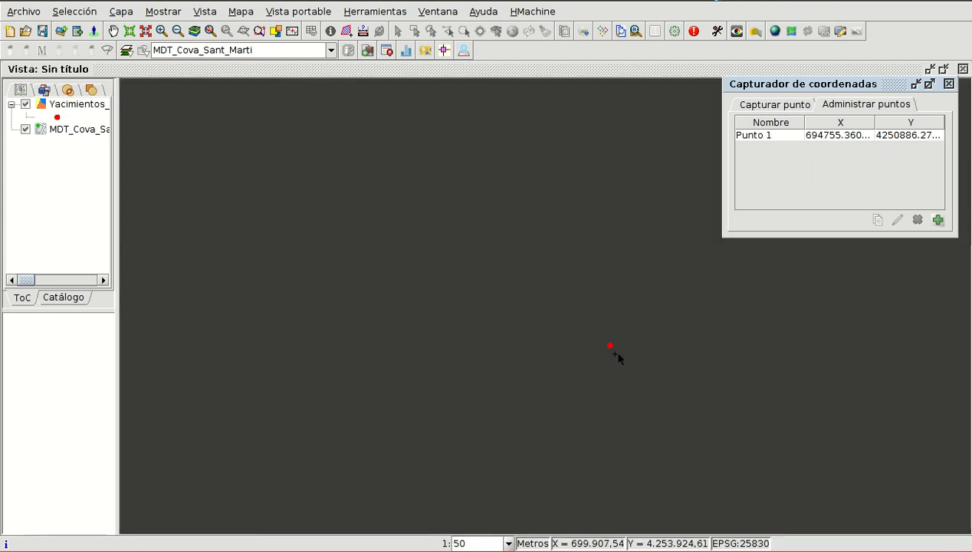
scroll(611, 345, "up", 1)
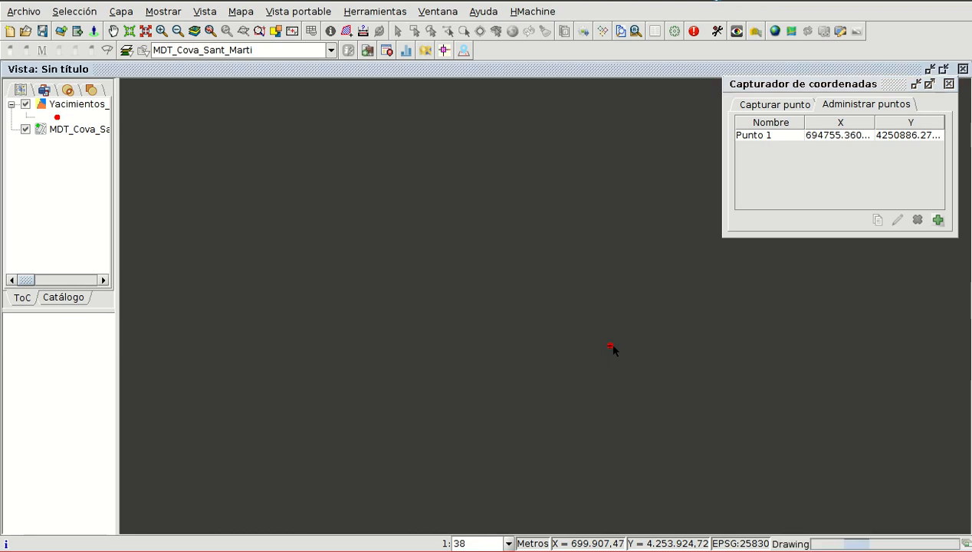
left_click(769, 105)
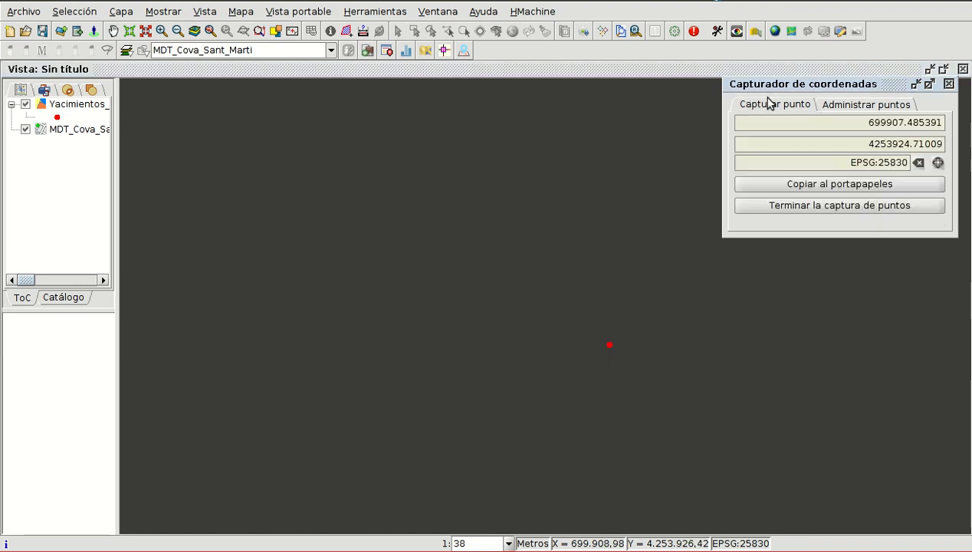
Save the captured site point near the raster's centre to the managed points list under the name "Punto 2".
left_click(872, 104)
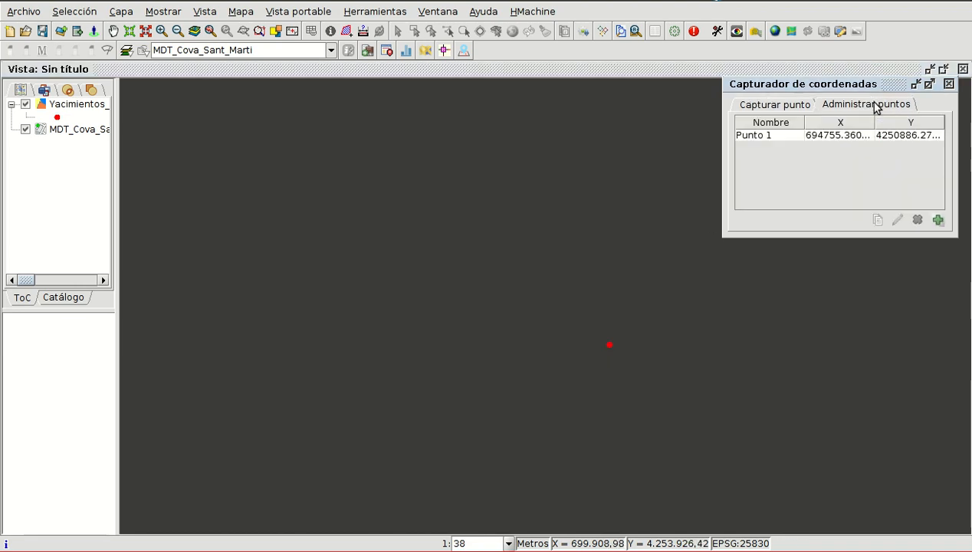
left_click(937, 221)
type("Punto 2")
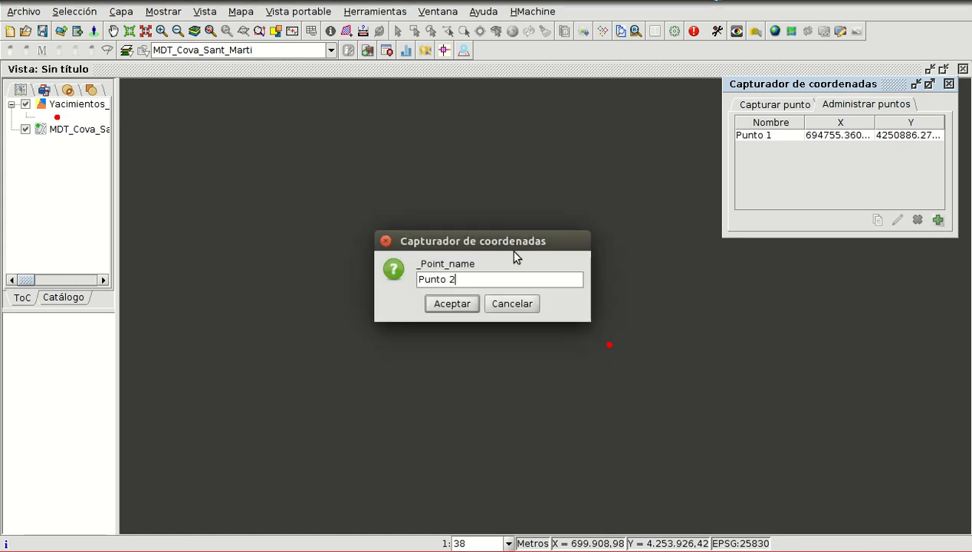
left_click(457, 303)
Capture the coordinates of the Yacimientos site point in the upper-right part of the terrain raster, at about X 706909, Y 4259209.
scroll(522, 310, "down", 8)
scroll(483, 325, "down", 8)
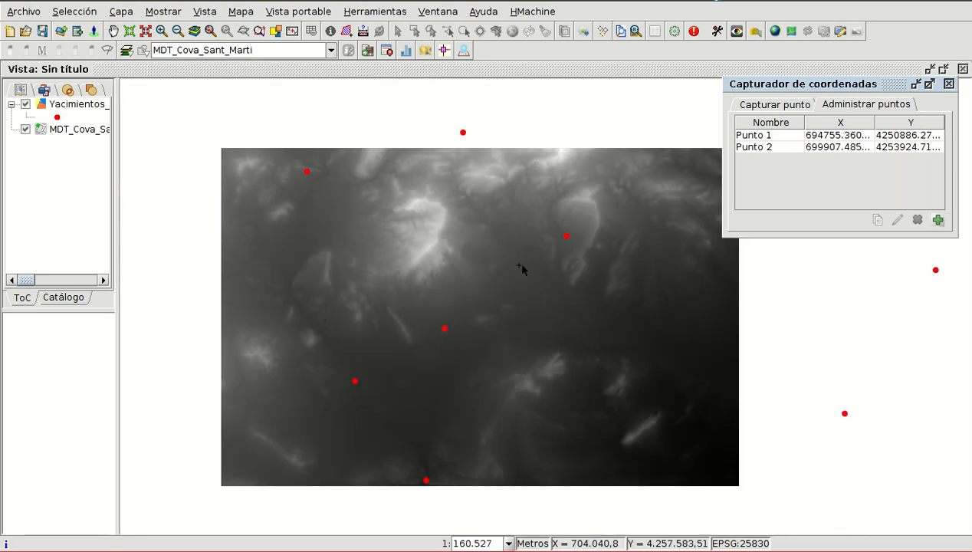
scroll(565, 232, "up", 9)
scroll(557, 292, "up", 8)
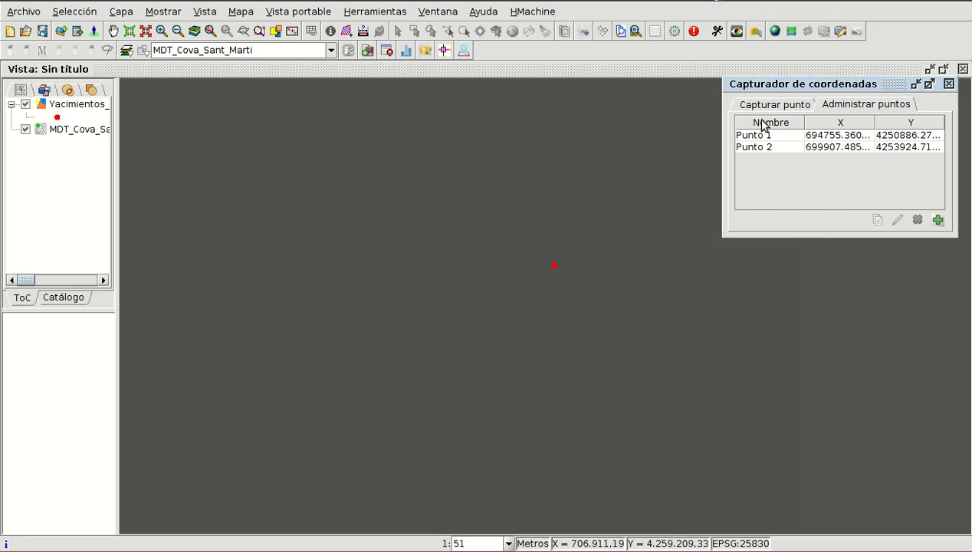
left_click(764, 105)
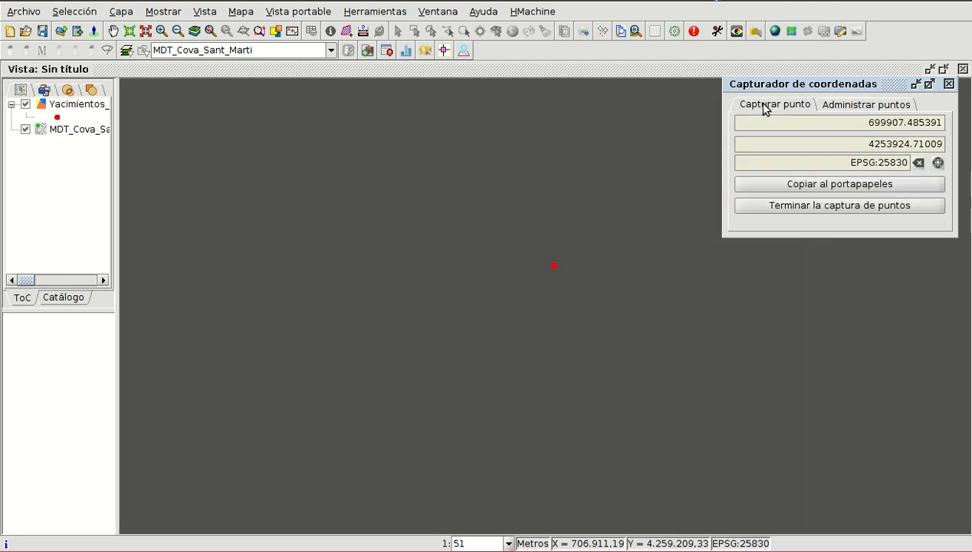
left_click(557, 266)
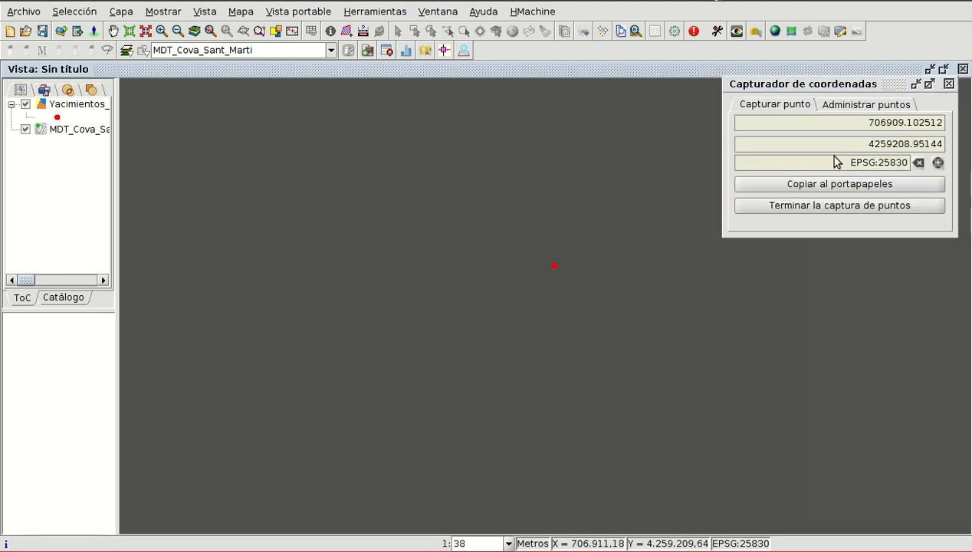
Save the newly captured site point to the managed points list under the name "Punto 3".
left_click(865, 106)
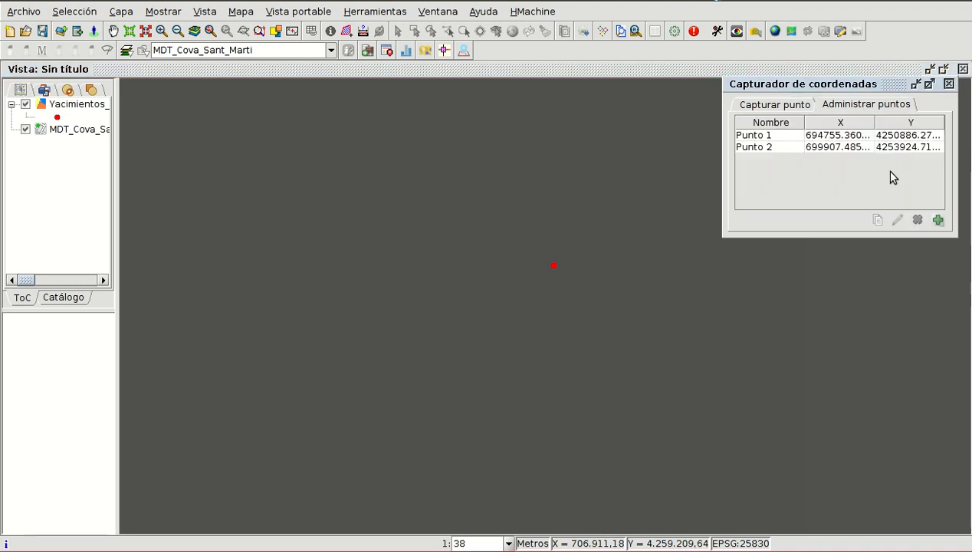
left_click(938, 220)
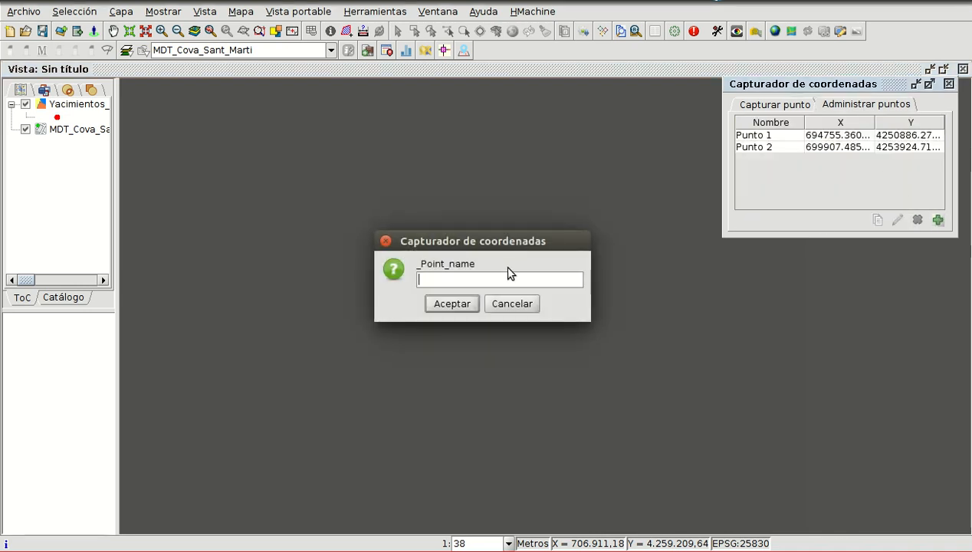
type("Punto 3")
left_click(441, 304)
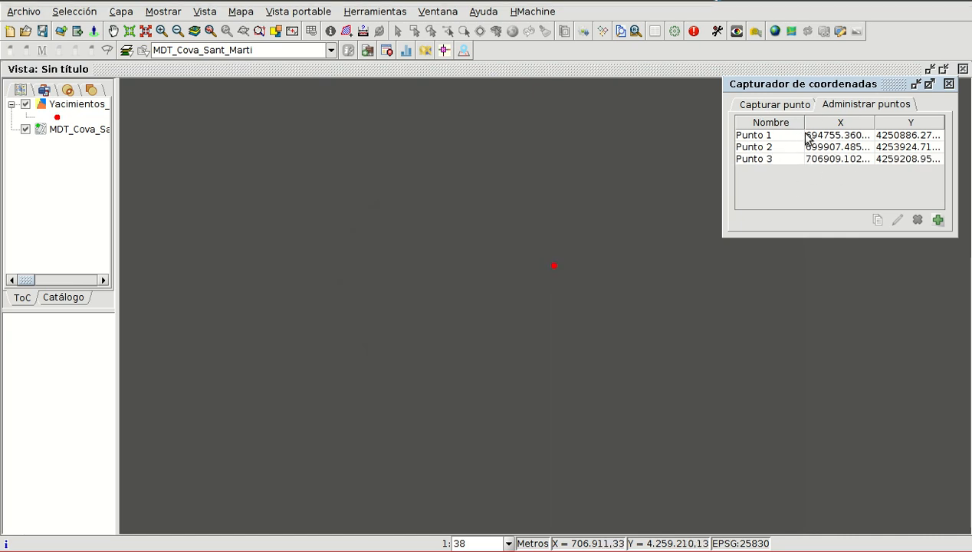
Copy the coordinates of Punto 3 from the managed points list and paste them into the gedit document, below a blank line.
left_click(828, 160)
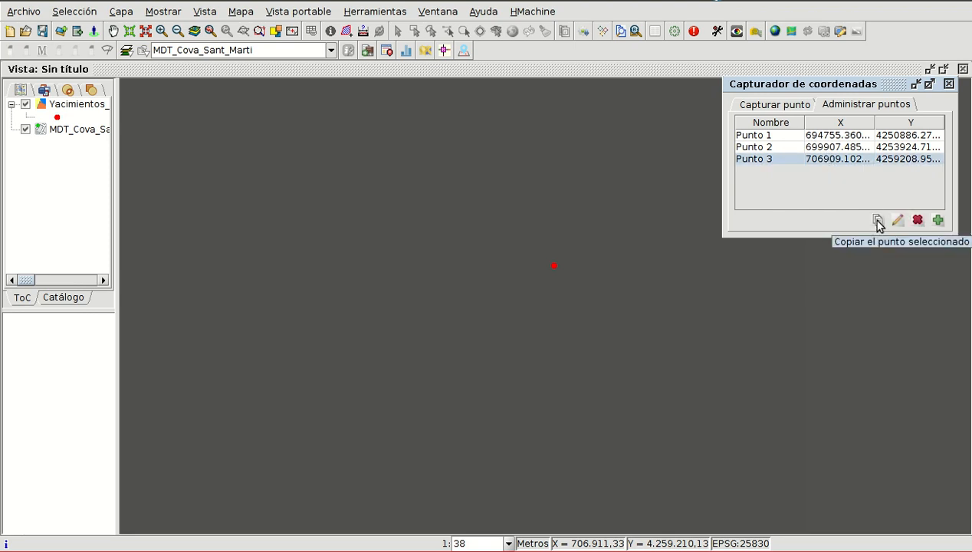
left_click(845, 146)
left_click(847, 136)
left_click(851, 159)
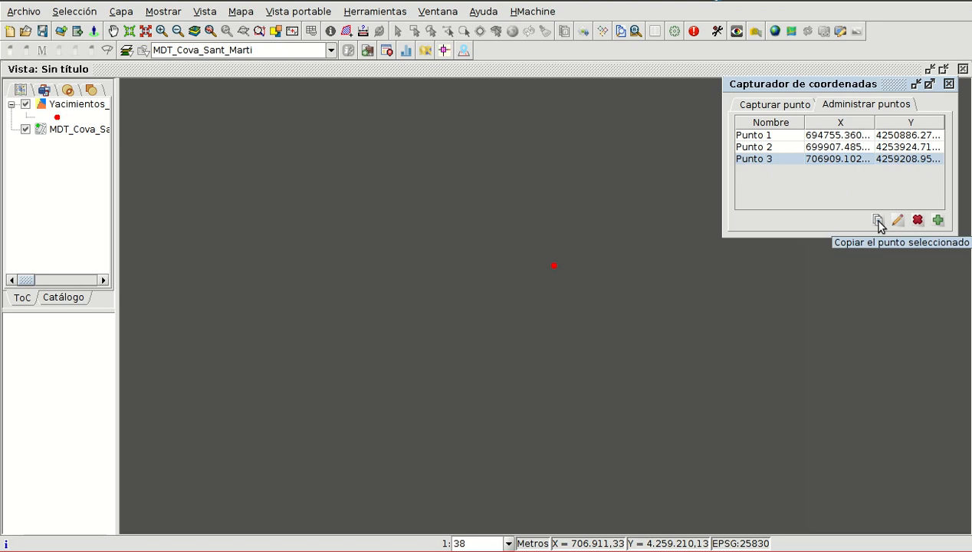
key("alt+Tab")
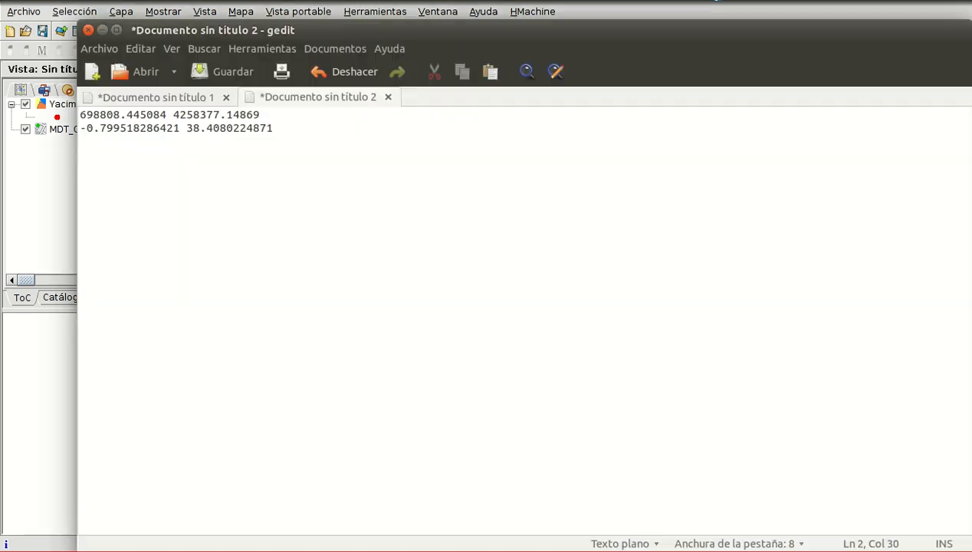
key("Return")
key("Return")
key("ctrl+v")
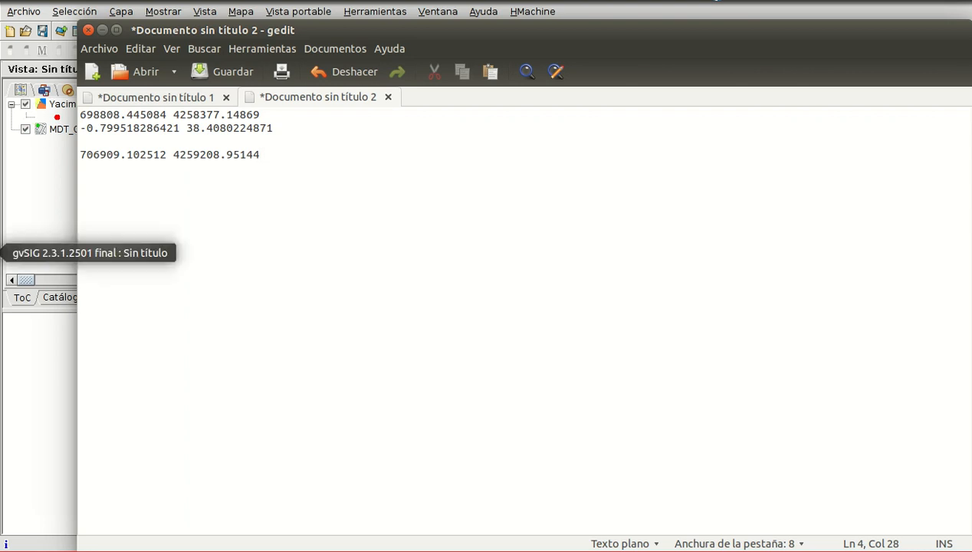
Return to gvSIG and begin creating a new layer in Shape format.
left_click(0, 253)
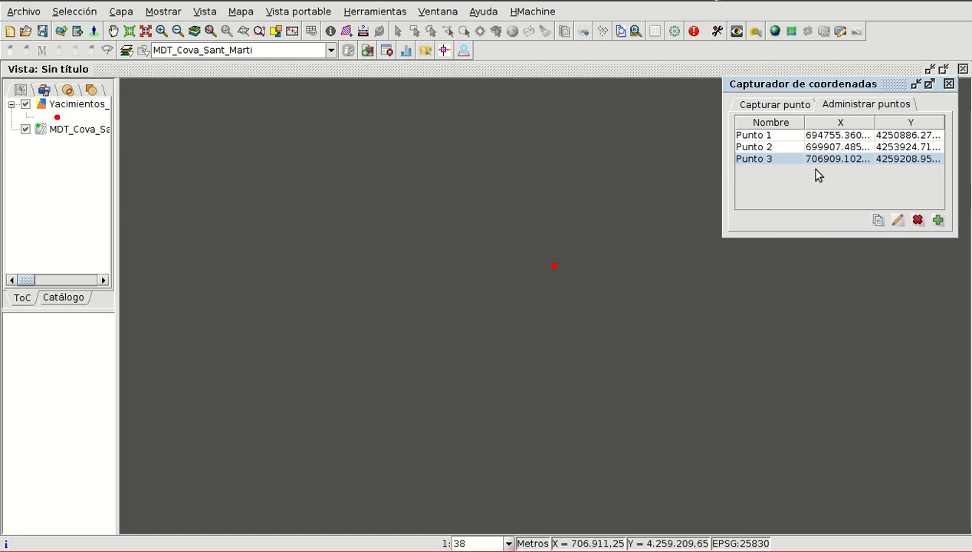
scroll(483, 351, "down", 3)
scroll(481, 351, "down", 10)
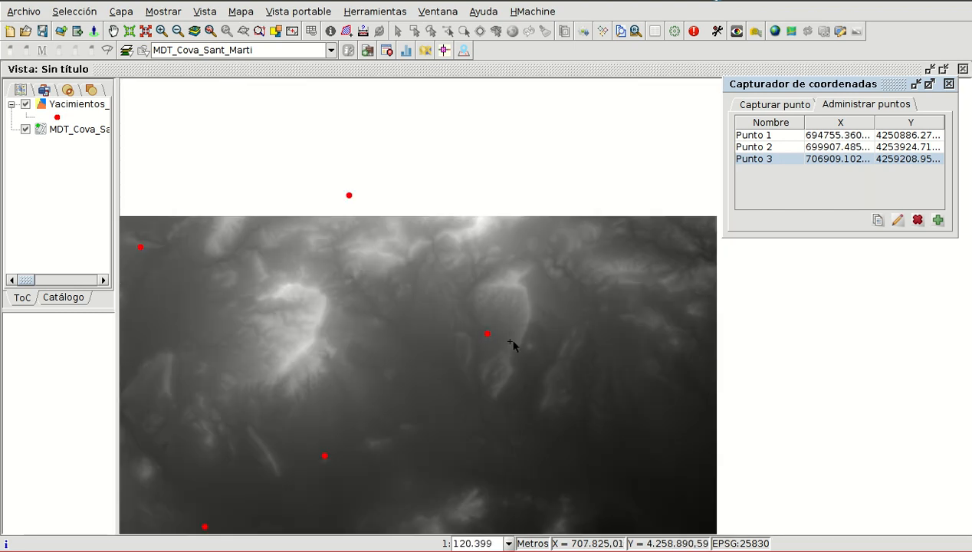
scroll(586, 219, "down", 1)
scroll(372, 376, "up", 1)
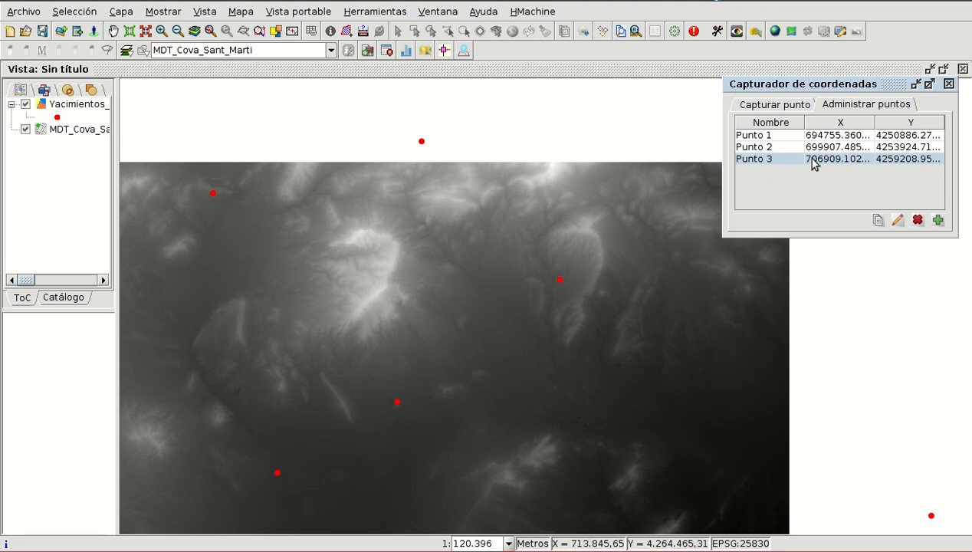
scroll(680, 211, "down", 1)
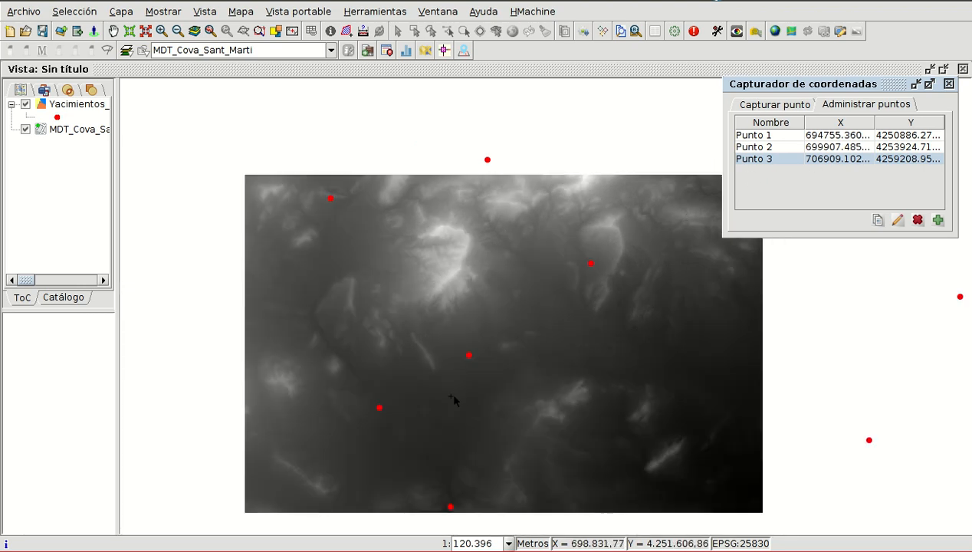
scroll(456, 387, "up", 1)
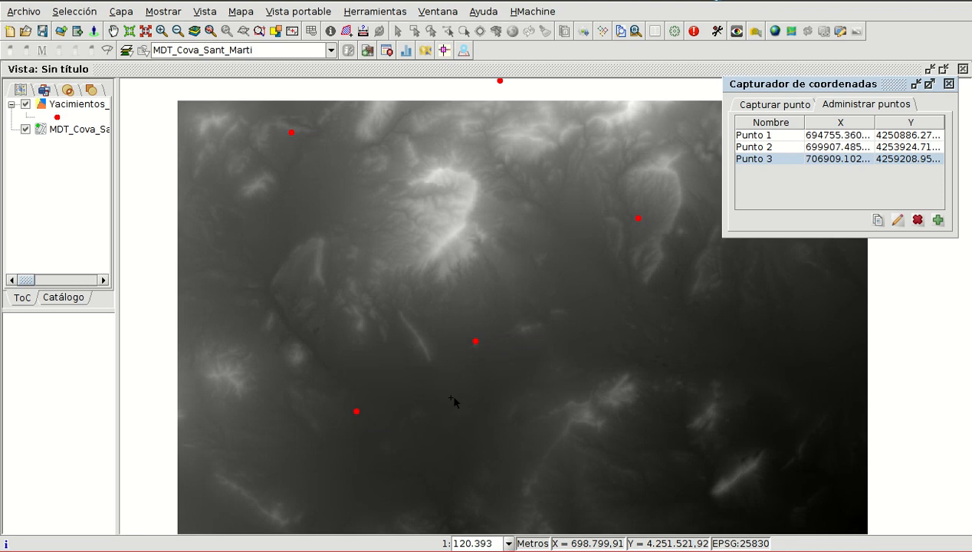
left_click(202, 12)
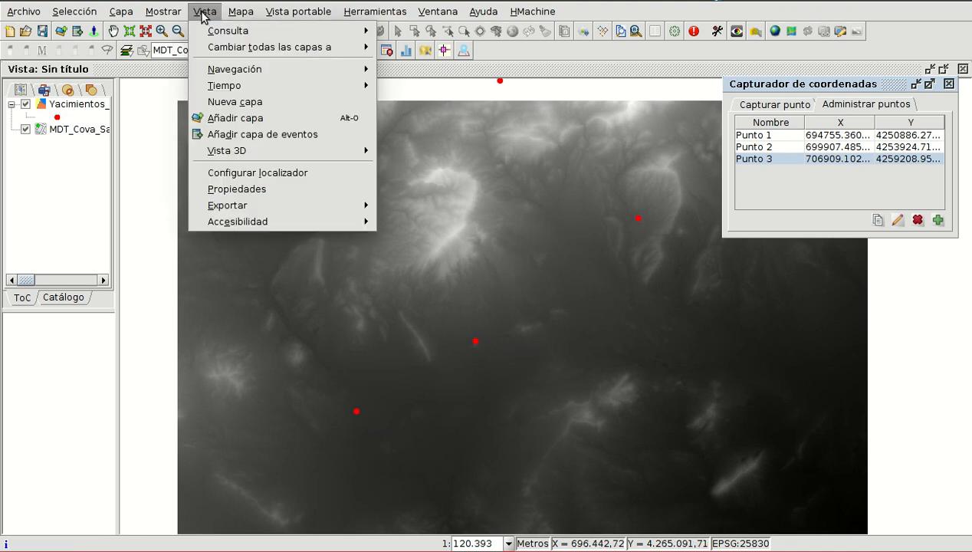
left_click(220, 102)
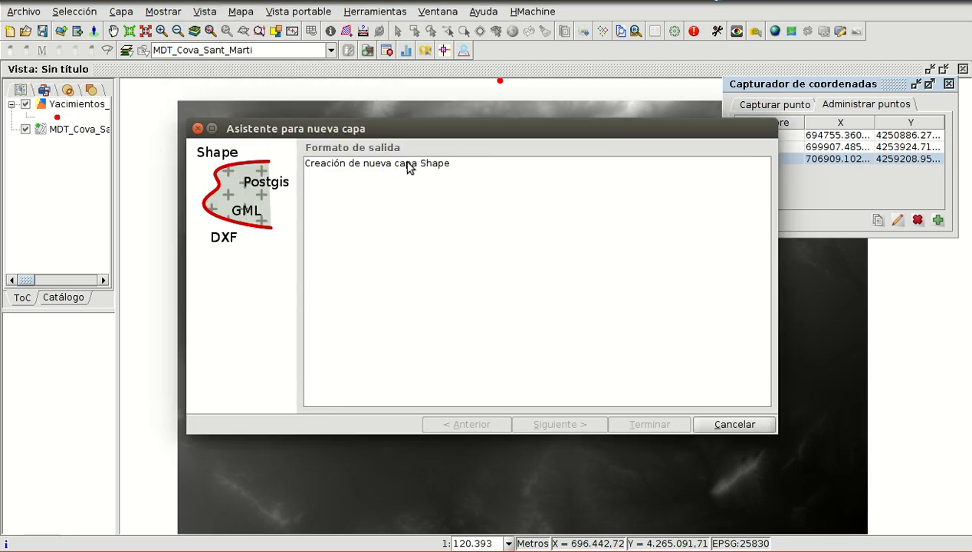
left_click(406, 165)
left_click(586, 424)
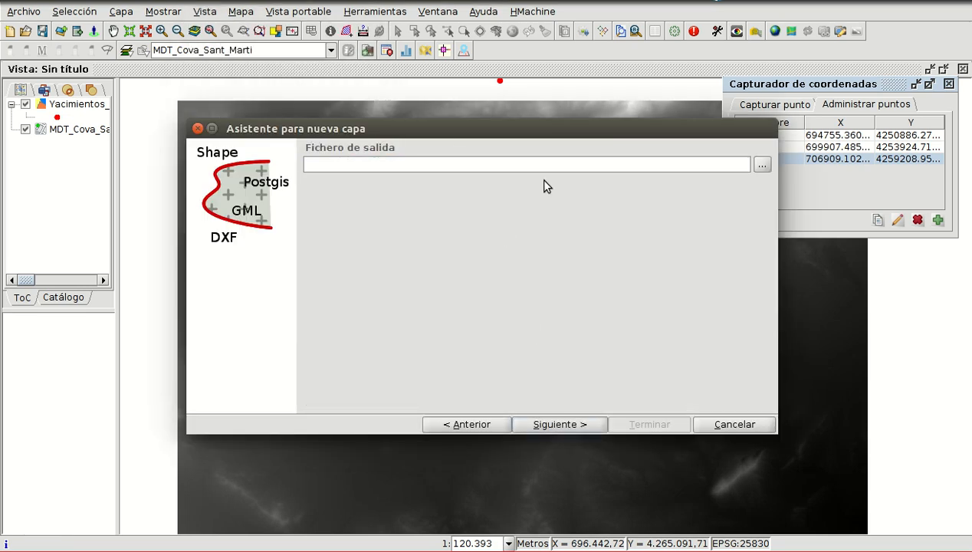
Set the new layer's output file to "lineas__" in the Pruebas/Borrar folder and continue to the field definitions.
left_click(762, 165)
scroll(518, 173, "right", 3)
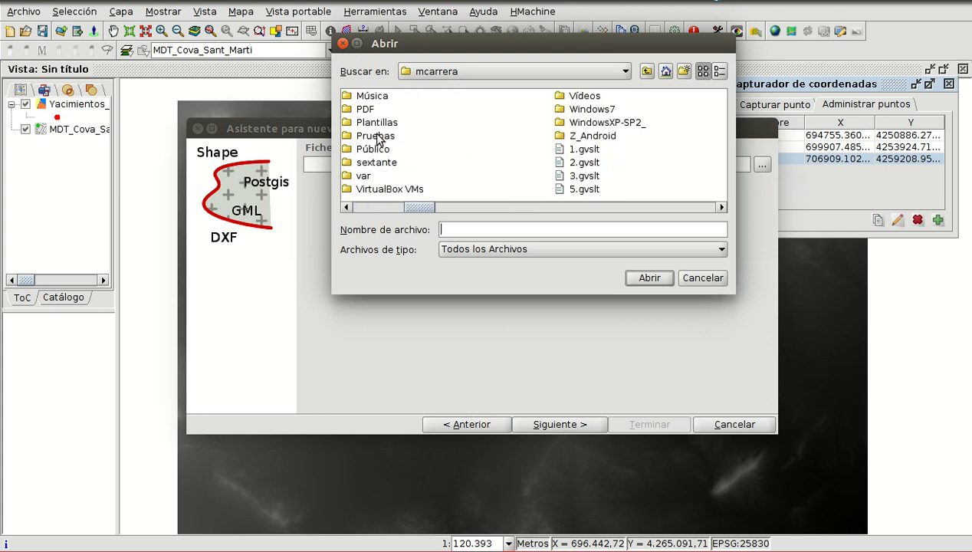
double_click(376, 138)
scroll(380, 158, "right", 1)
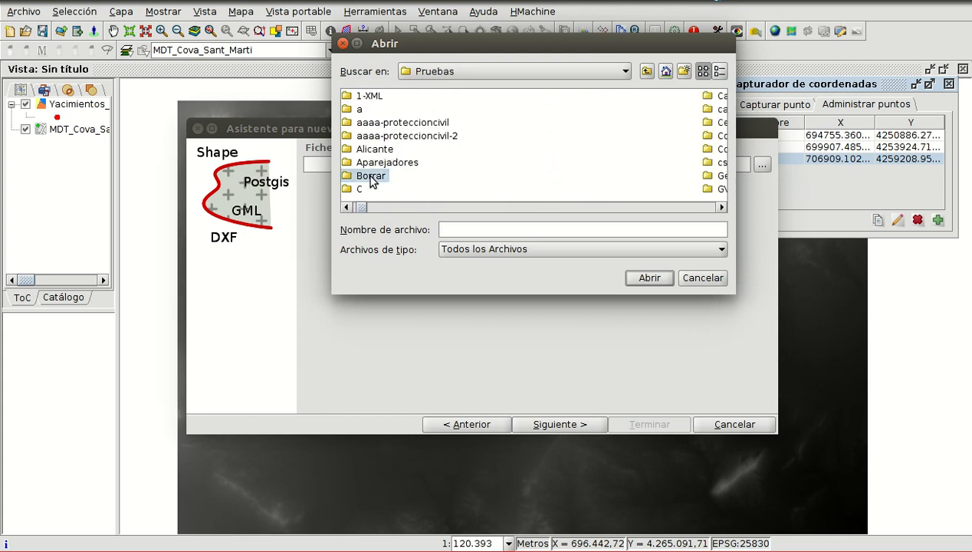
double_click(368, 175)
left_click(460, 229)
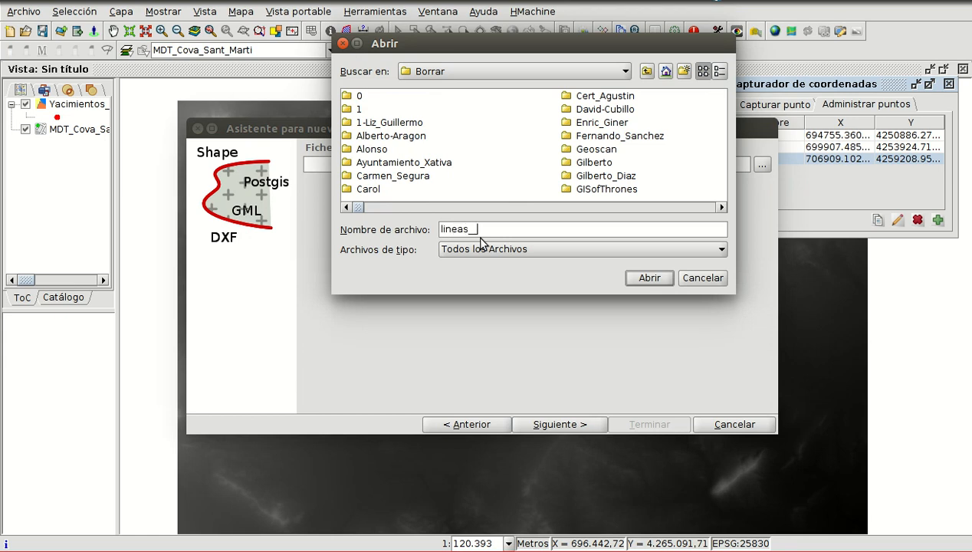
left_click(649, 278)
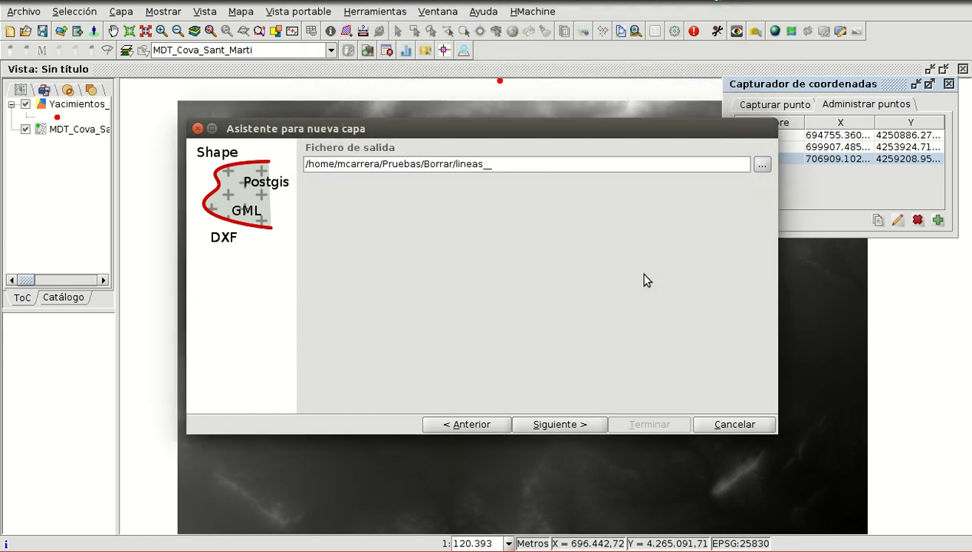
left_click(567, 425)
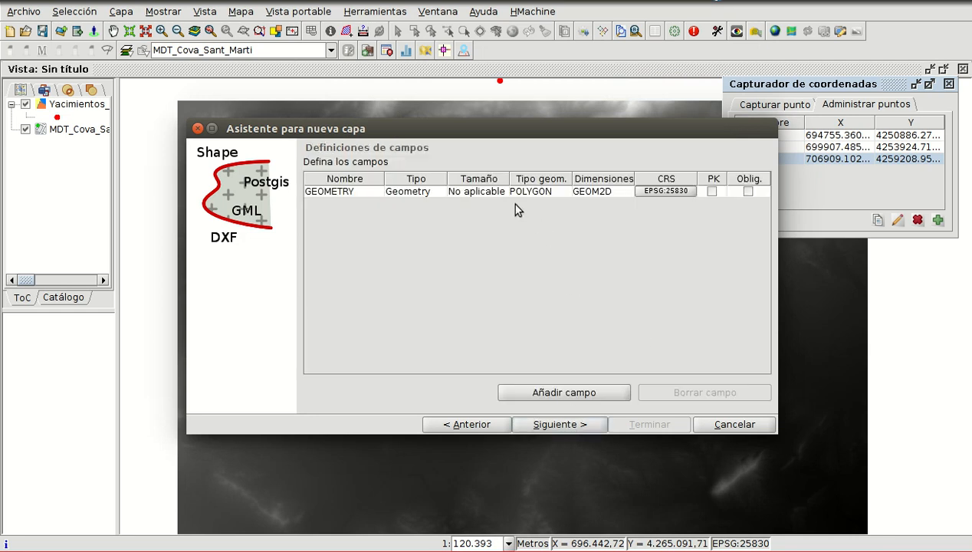
Set the layer's geometry type to LINE, add one attribute field, and create the layer with it added to the view.
left_click(537, 192)
left_click(540, 215)
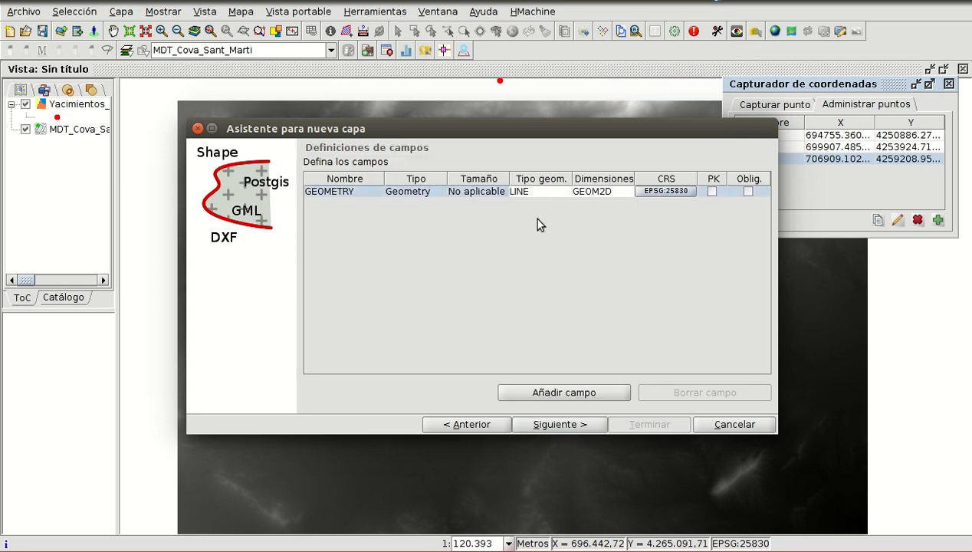
left_click(547, 393)
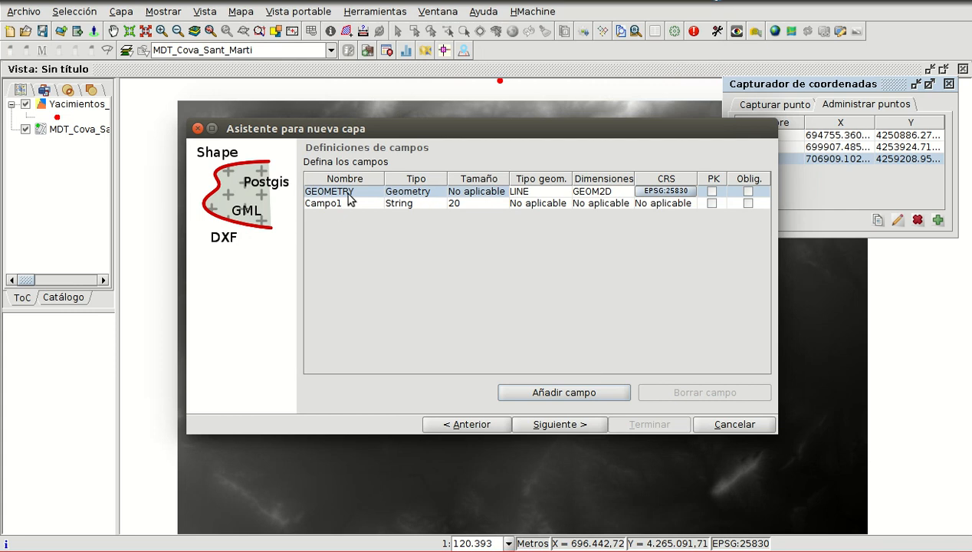
left_click(563, 426)
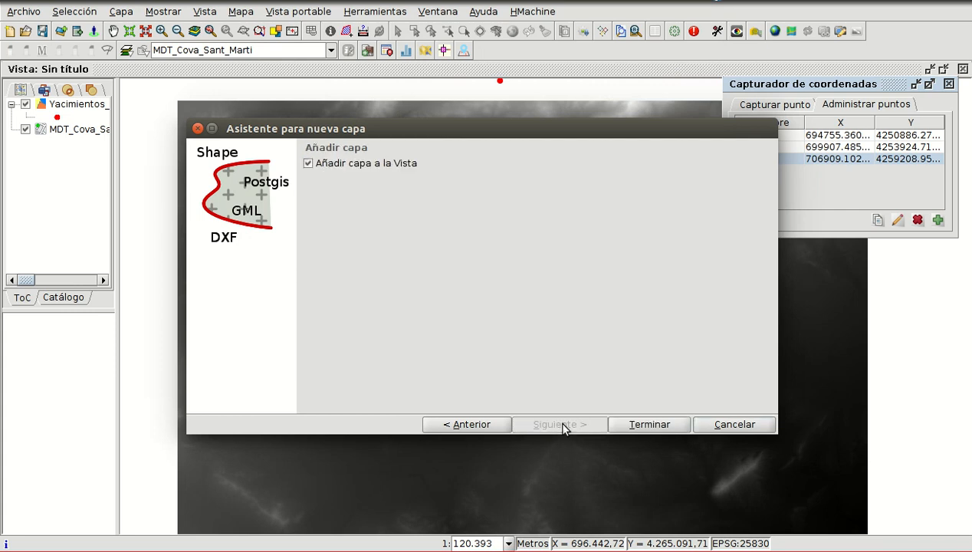
left_click(638, 425)
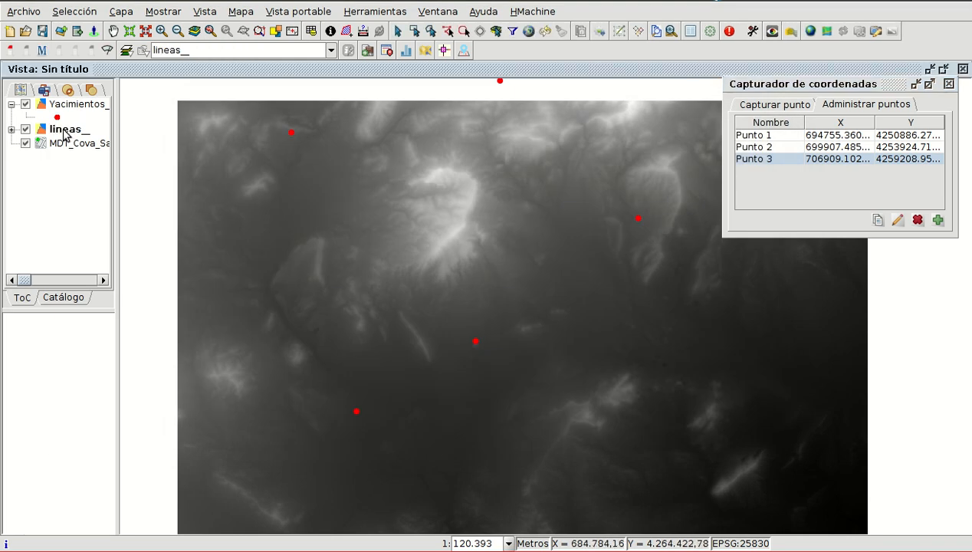
Start editing the lineas__ layer in the view's layer list.
right_click(65, 130)
left_click(102, 141)
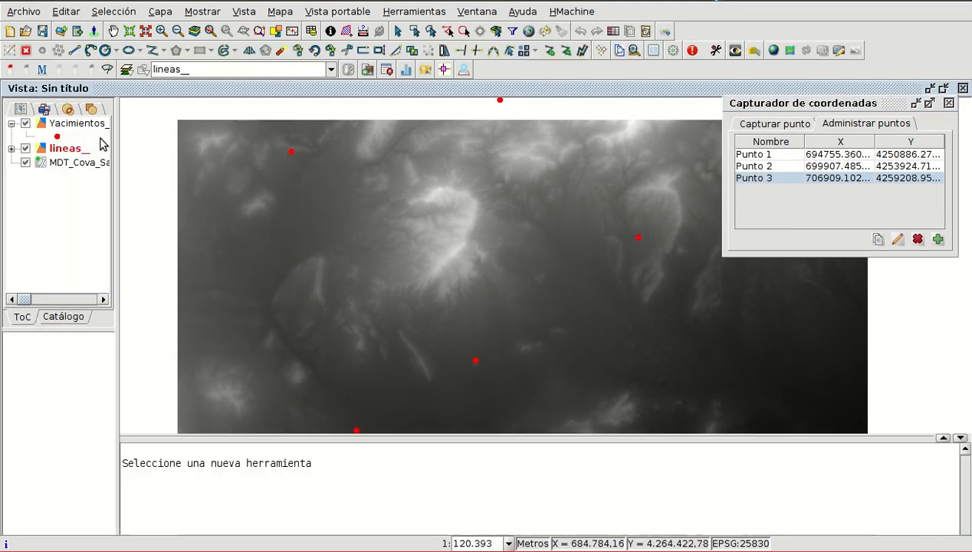
scroll(492, 147, "down", 1)
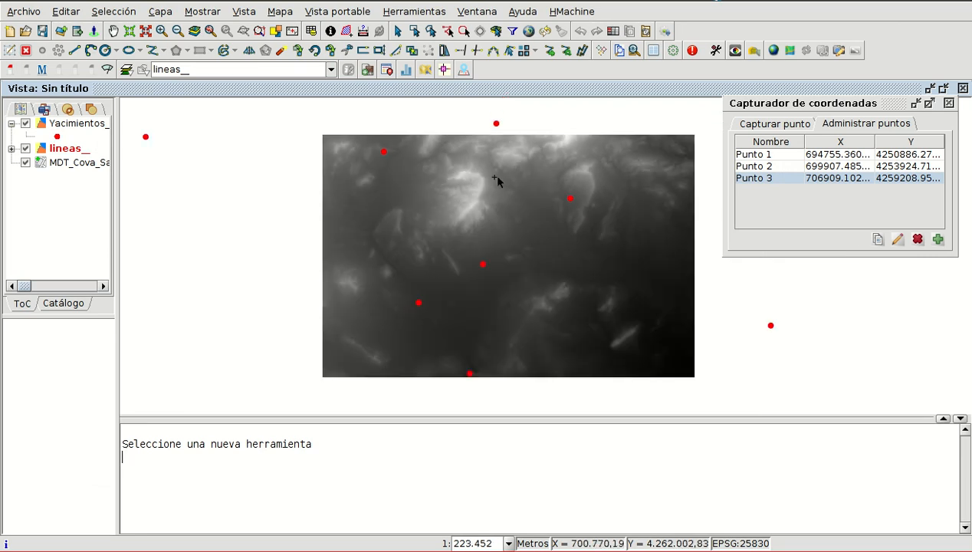
scroll(468, 307, "up", 1)
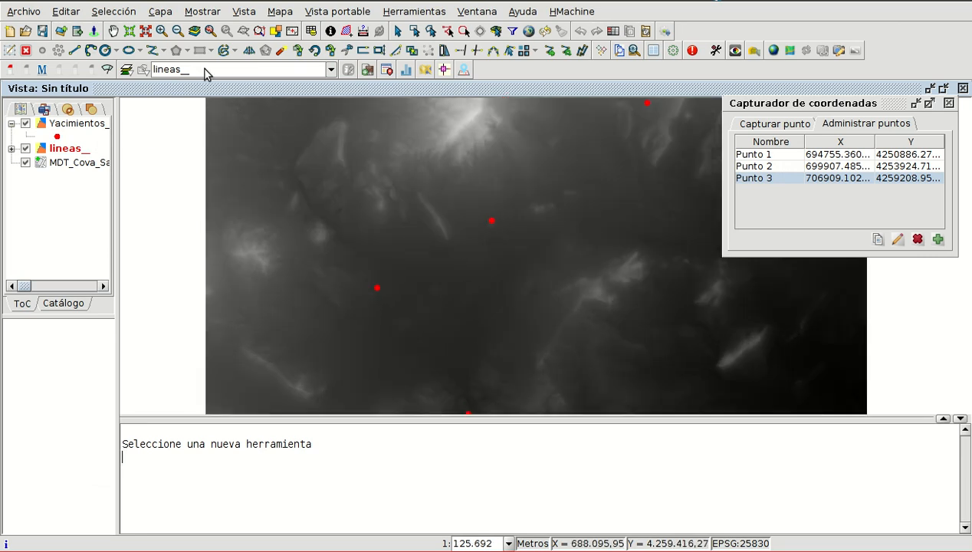
Start a line in the lineas__ layer, using the previously captured Punto 1 as its first point.
left_click(74, 50)
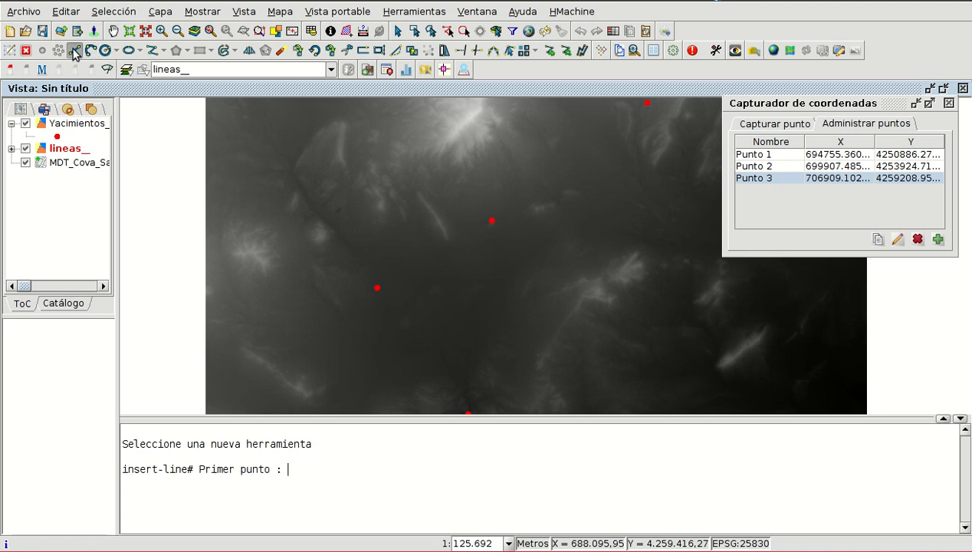
right_click(310, 199)
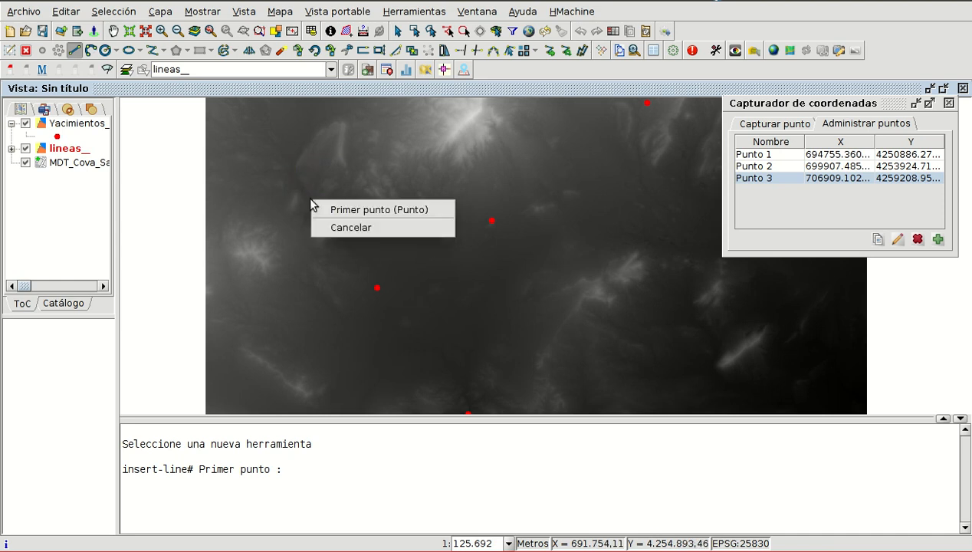
left_click(379, 210)
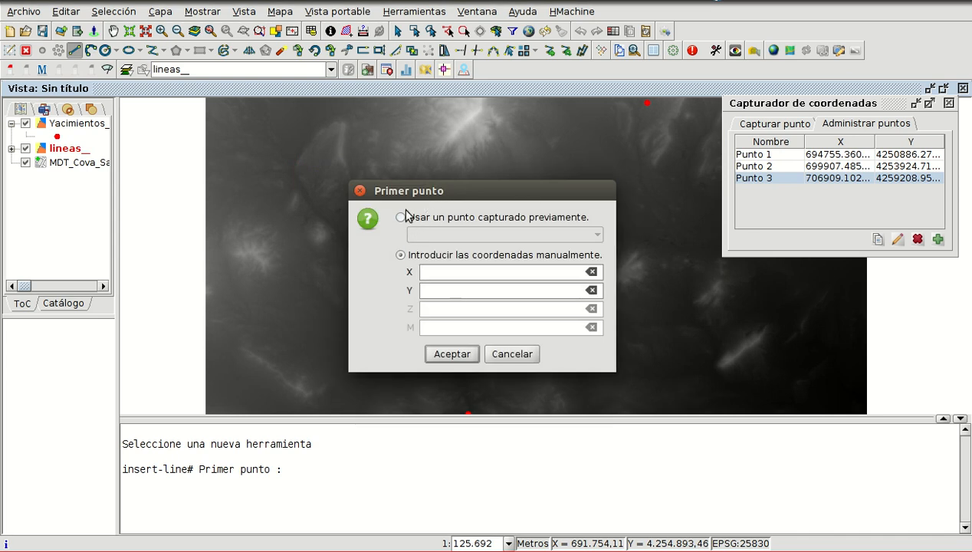
left_click(401, 217)
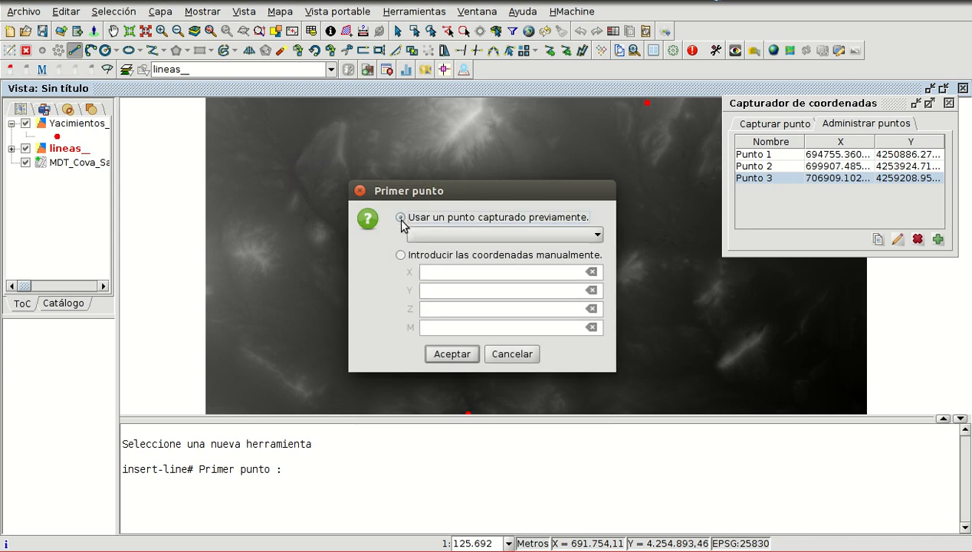
left_click(494, 232)
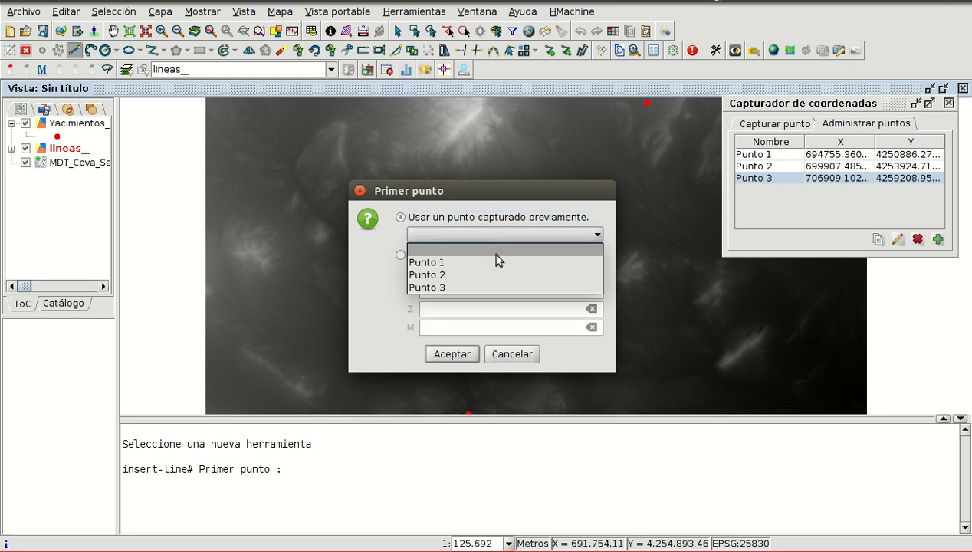
left_click(446, 264)
left_click(451, 354)
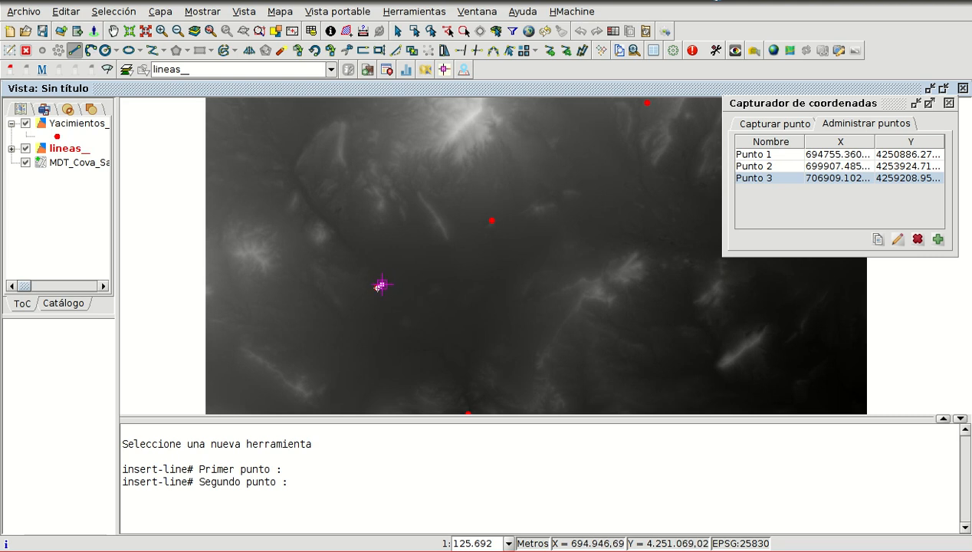
Complete the line by using the previously captured Punto 2 as its second point.
right_click(413, 223)
left_click(454, 231)
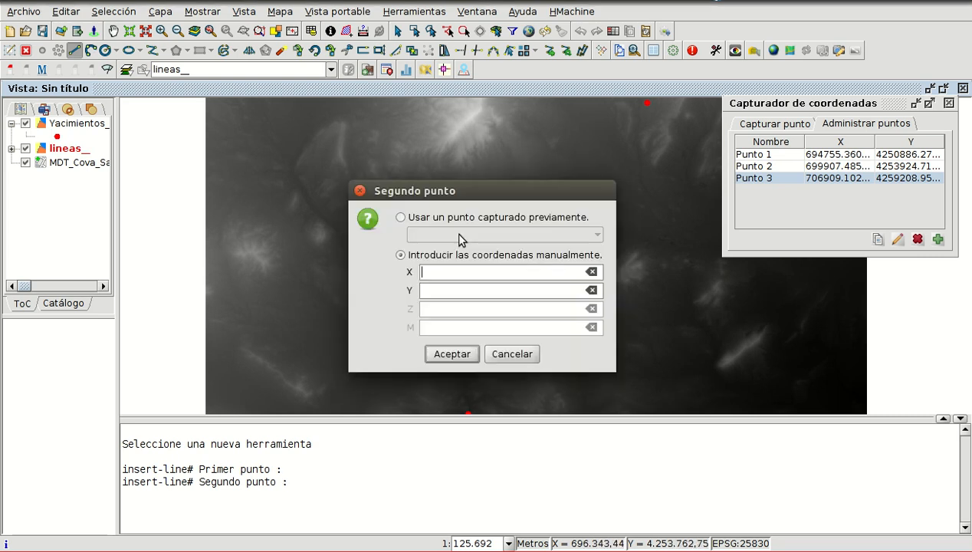
left_click(400, 218)
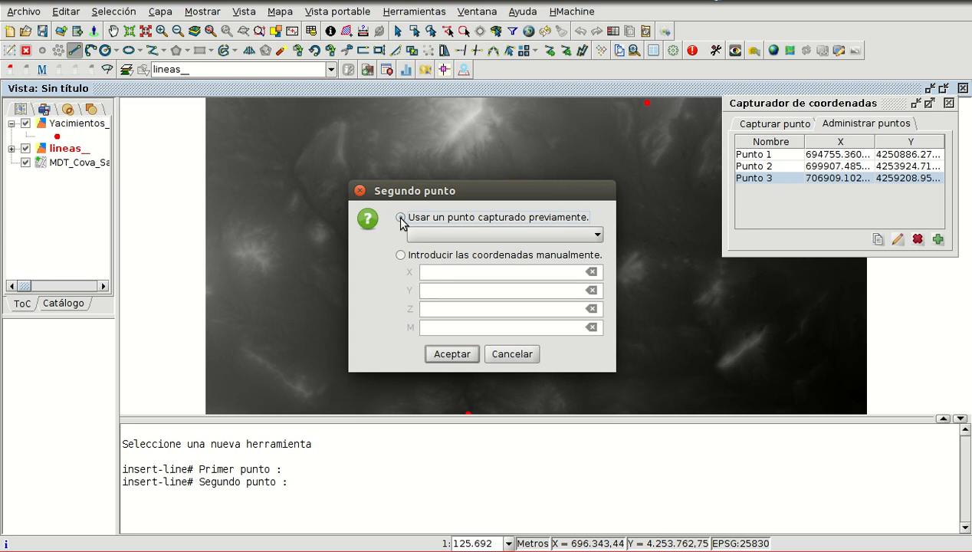
left_click(444, 232)
left_click(449, 275)
left_click(451, 354)
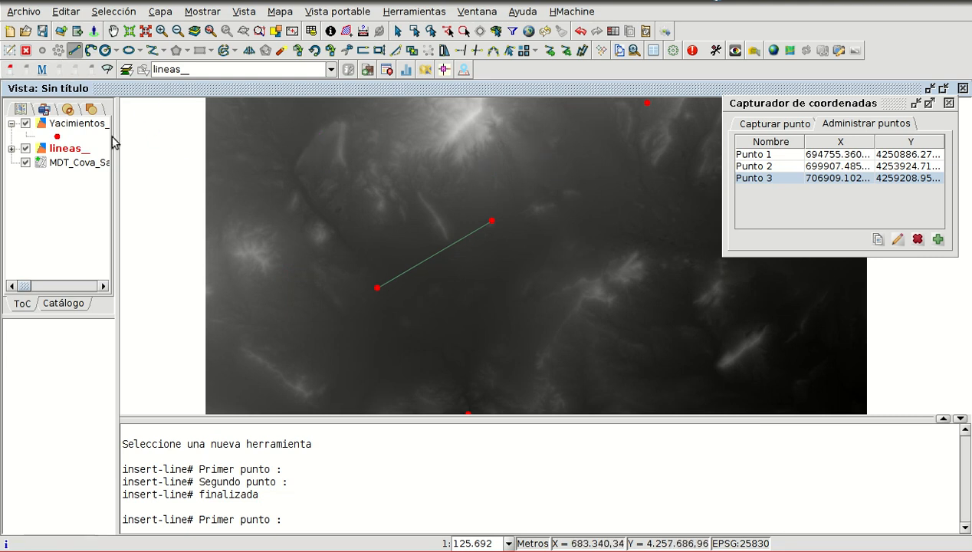
Finish editing the lineas__ layer, saving its changes, and close the coordinate capture window.
right_click(56, 152)
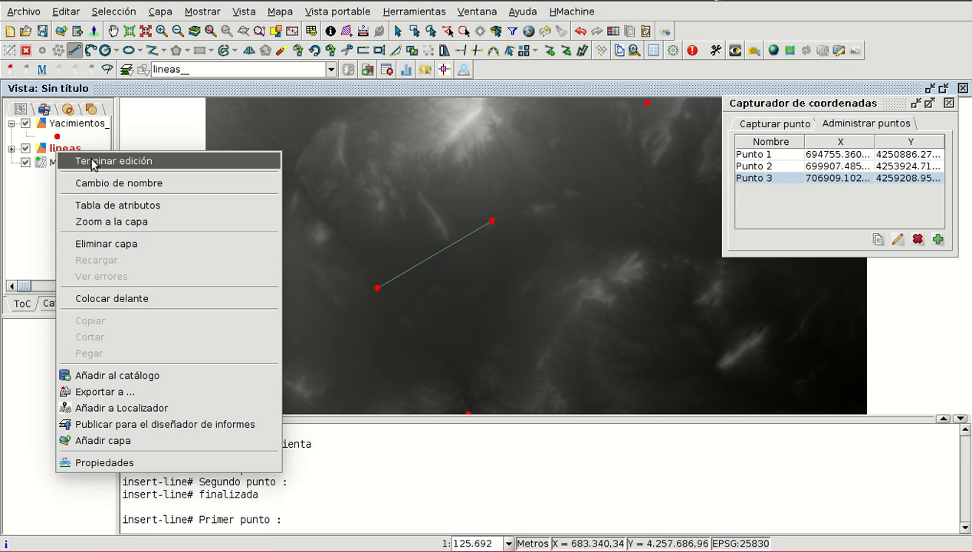
left_click(93, 162)
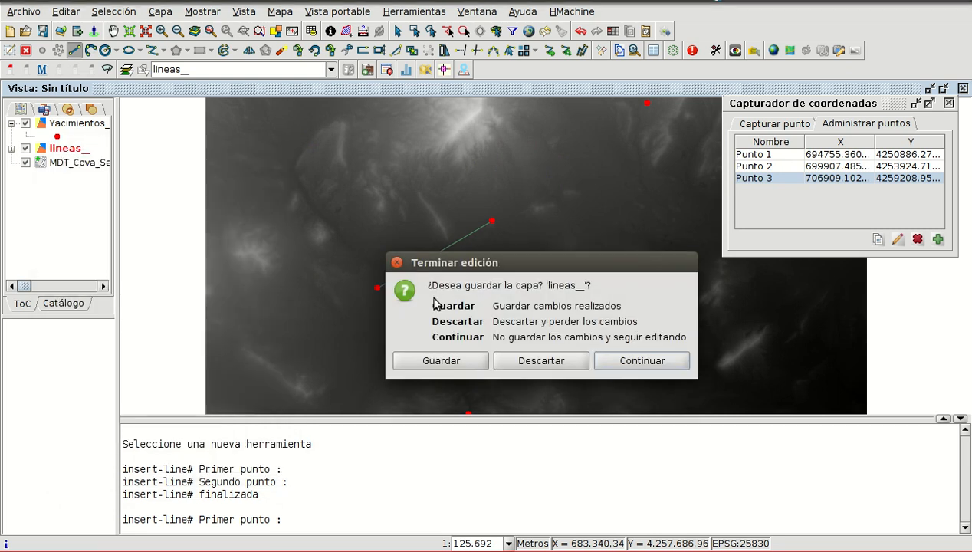
left_click(458, 360)
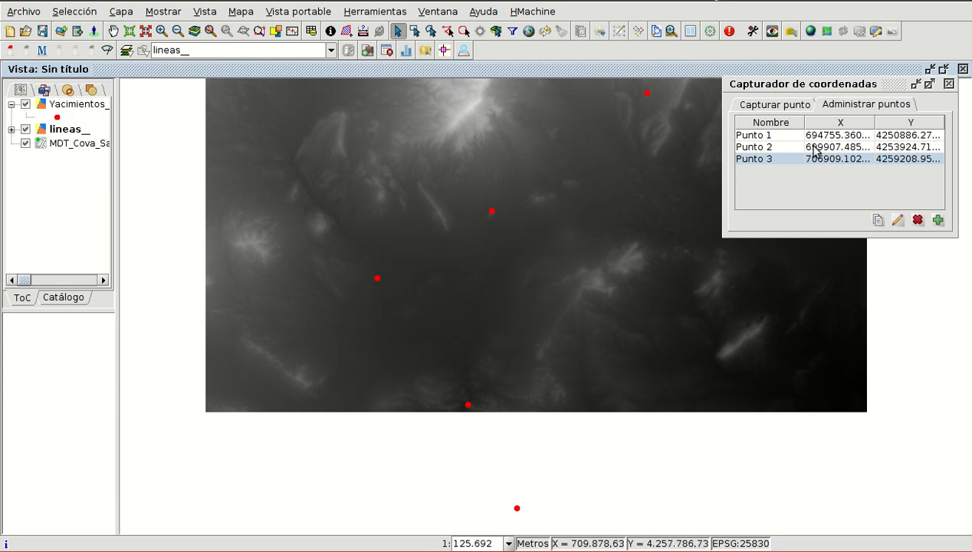
left_click(948, 85)
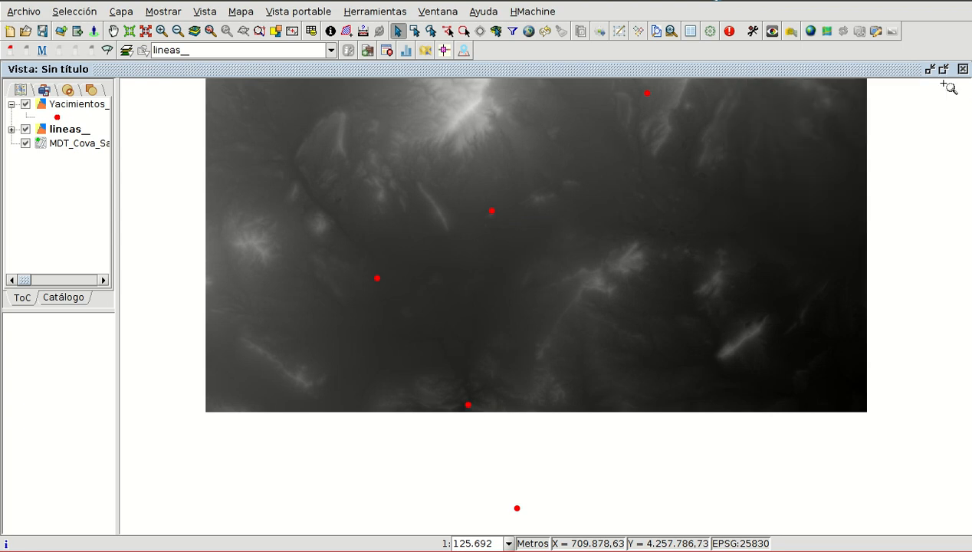
Search the geoprocessing toolbox for "vis" and open the SEXTANTE Visibilidad tool.
left_click(710, 31)
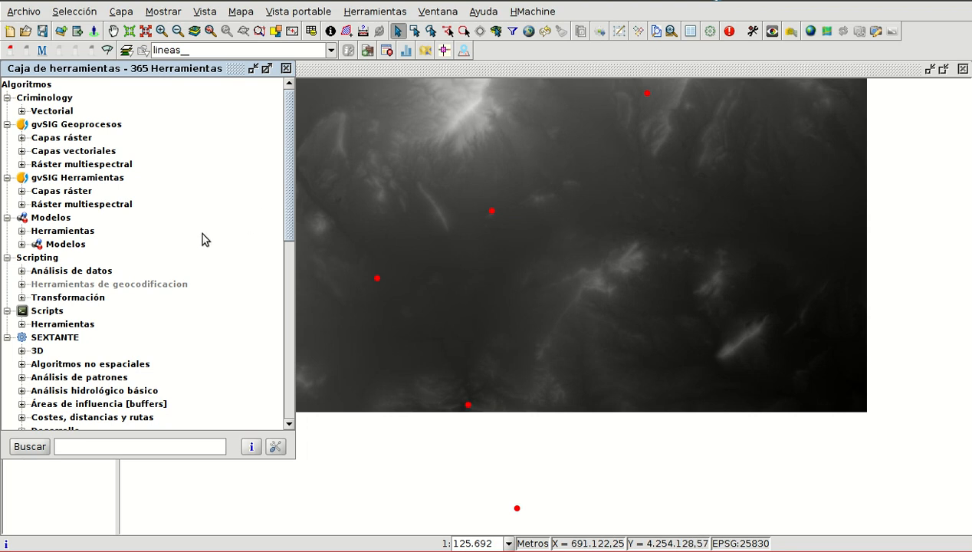
scroll(172, 269, "down", 5)
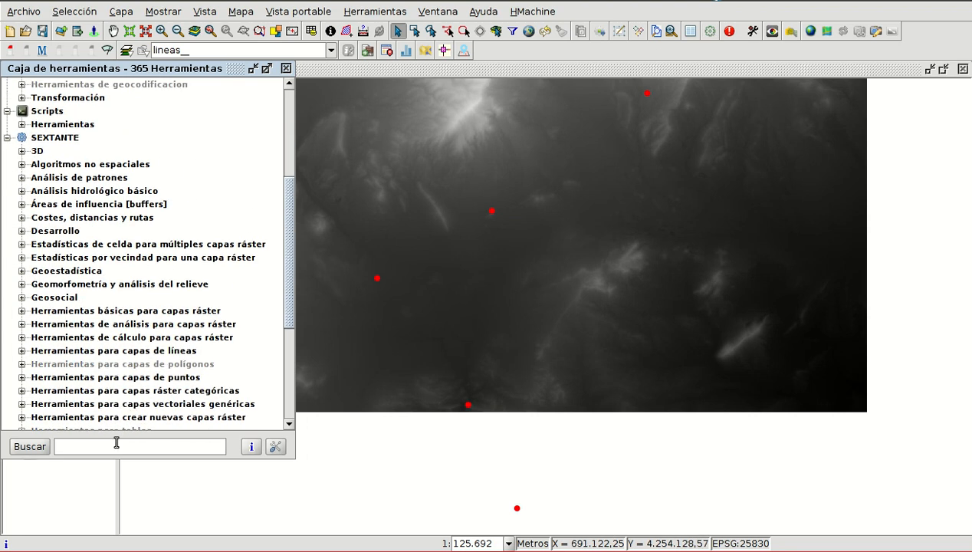
type("vis")
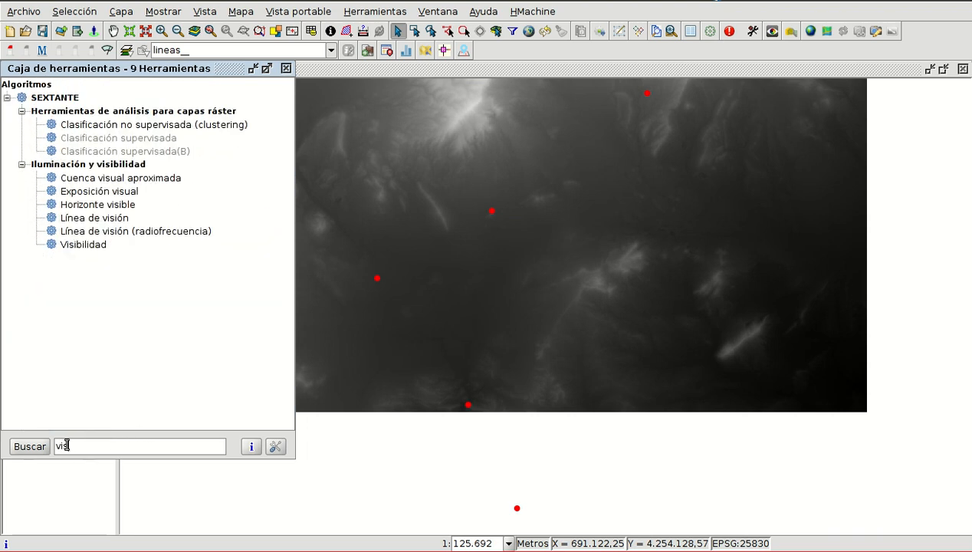
double_click(79, 247)
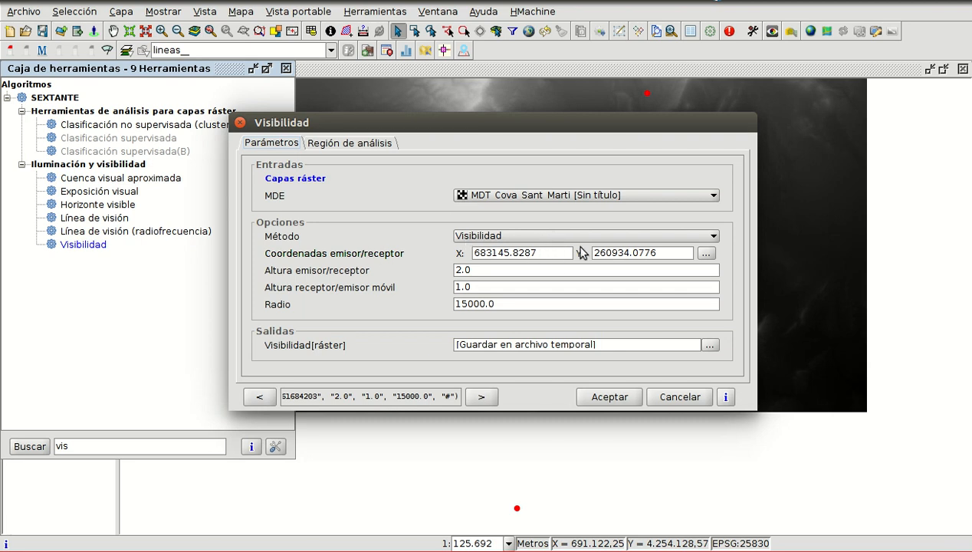
Set the emitter/receiver coordinates to the captured Punto 1 and review the height and radius options.
left_click(706, 255)
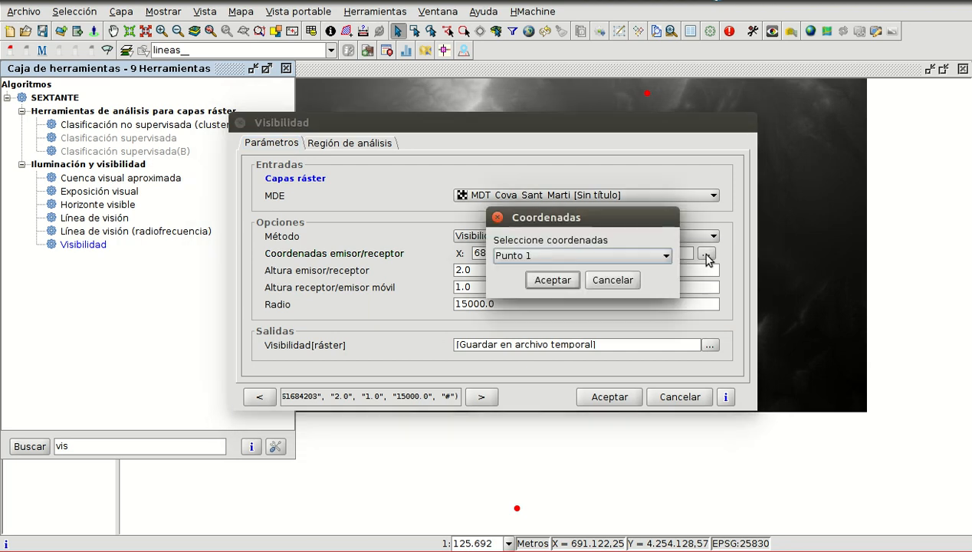
left_click(525, 257)
left_click(529, 271)
left_click(551, 277)
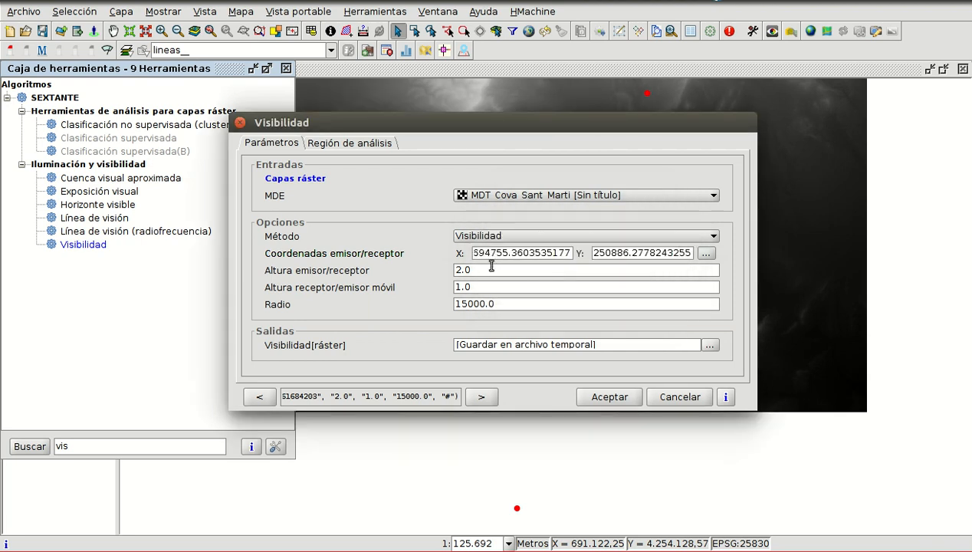
left_click_drag(477, 270, 438, 268)
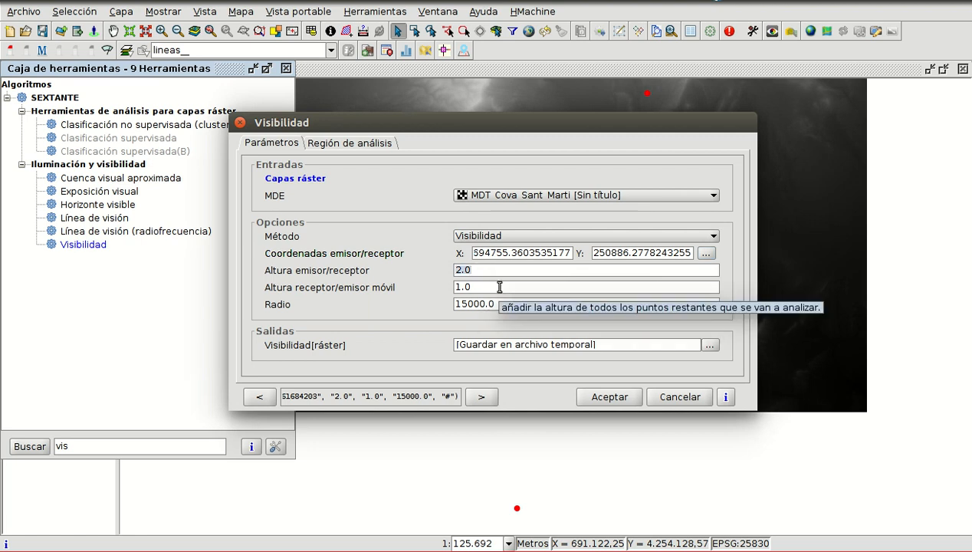
left_click_drag(500, 287, 449, 285)
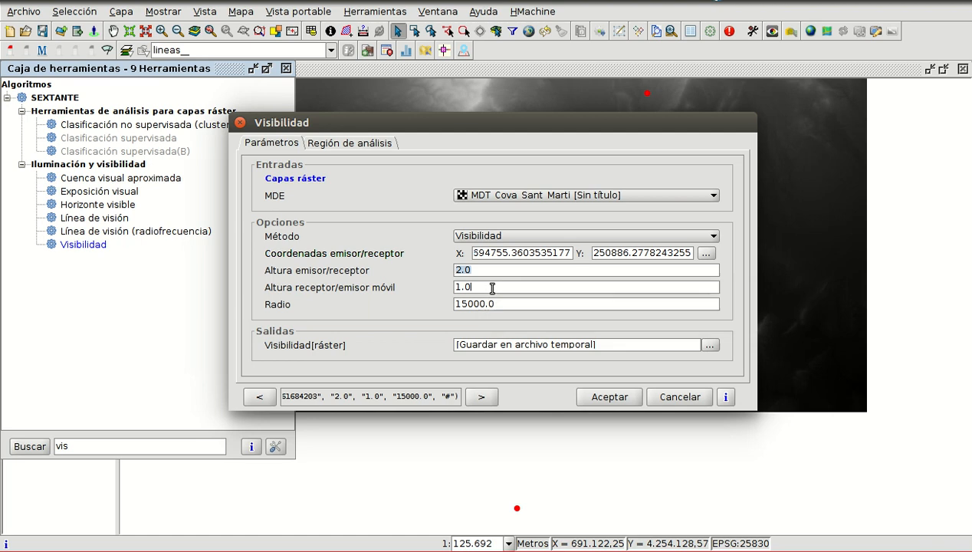
left_click_drag(512, 303, 449, 301)
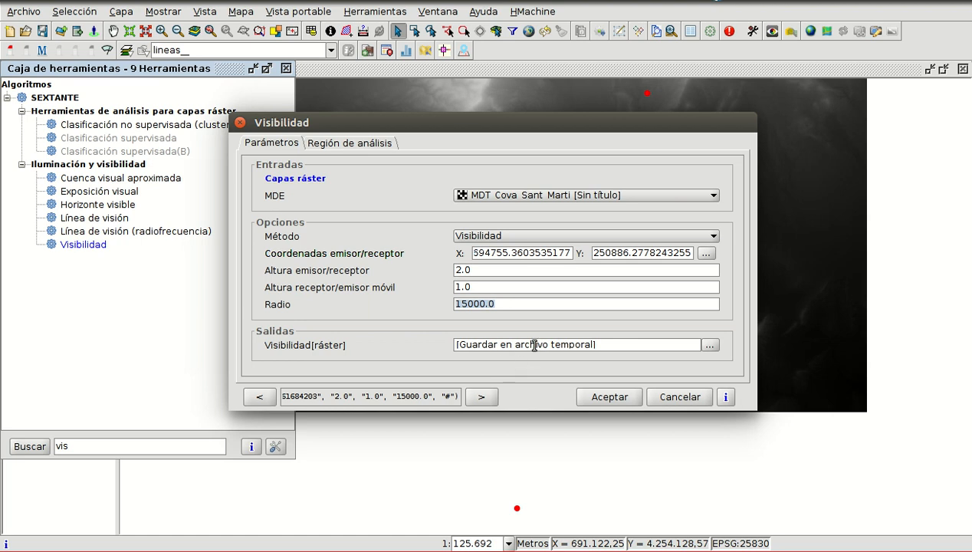
Run Visibilidad with the analysis extent taken from the MDT_Cova_Sant_Marti layer, and close the toolbox.
left_click(339, 144)
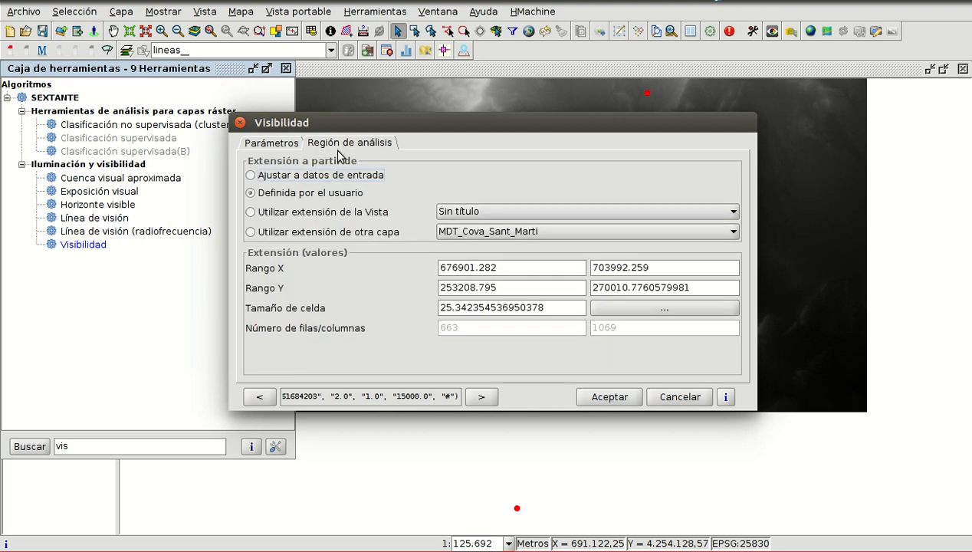
left_click(276, 235)
left_click(480, 233)
left_click(502, 246)
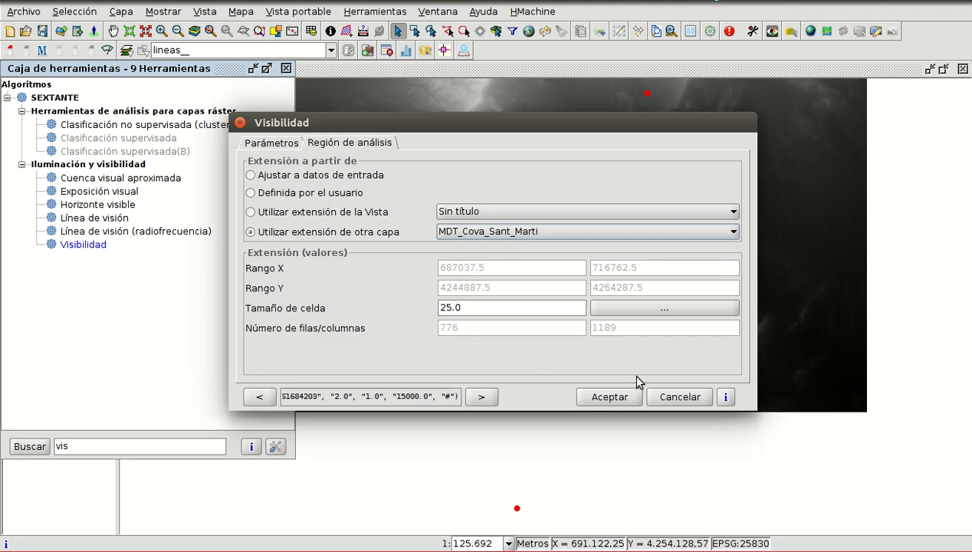
left_click(611, 397)
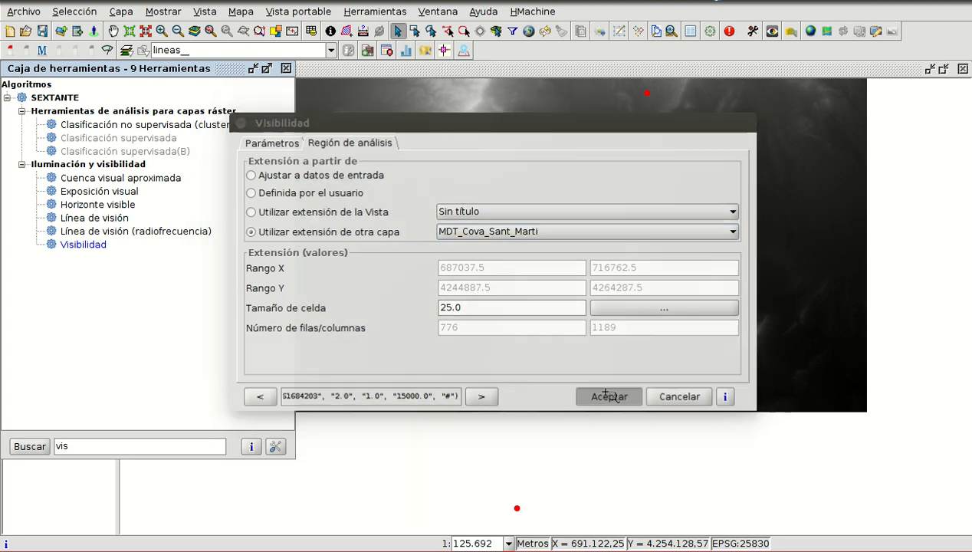
scroll(814, 304, "down", 2)
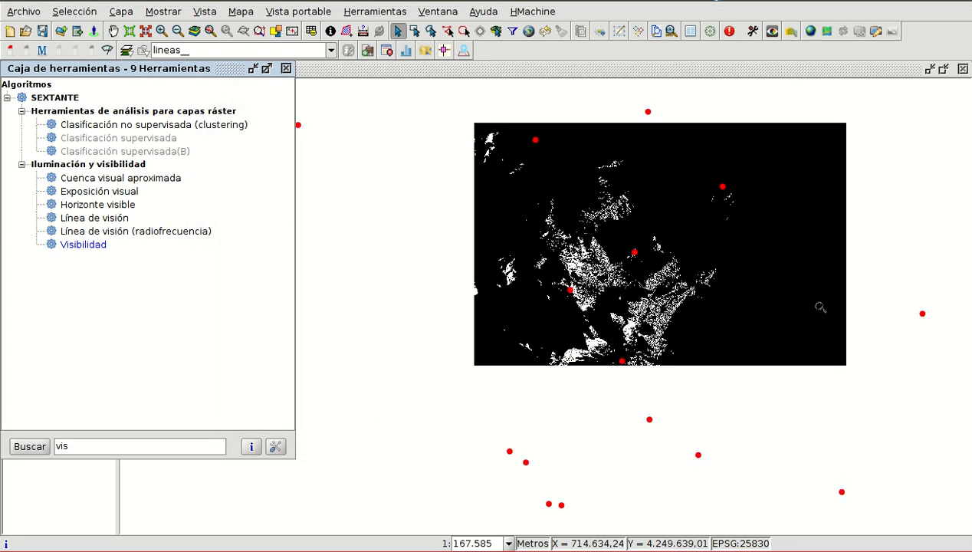
left_click(285, 69)
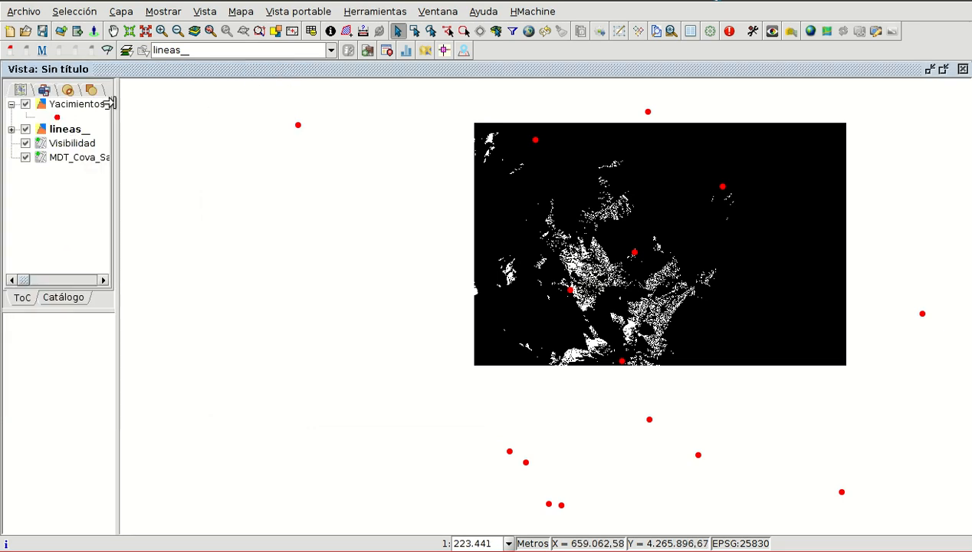
Activate color tables for the Visibilidad raster layer and apply the "2 Blues (35)" table.
left_click(75, 144)
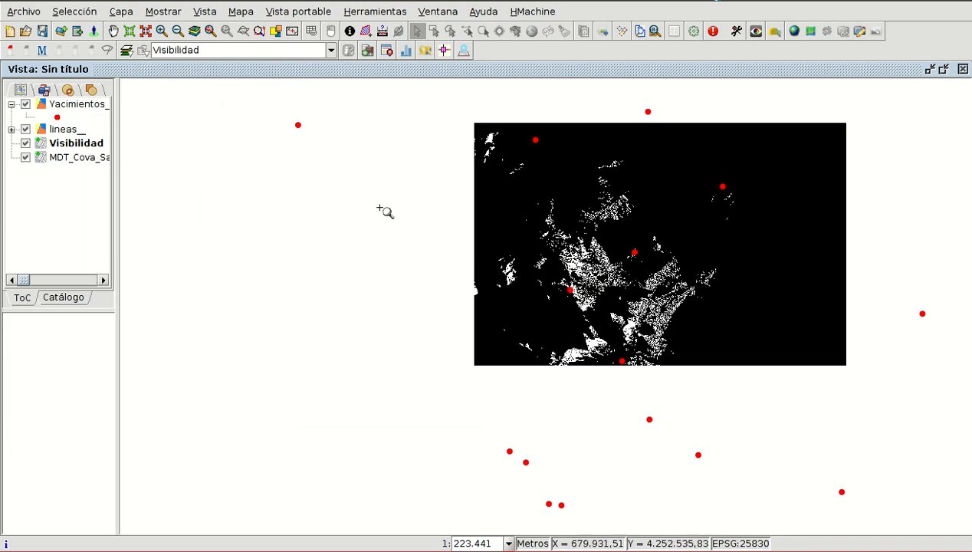
right_click(78, 147)
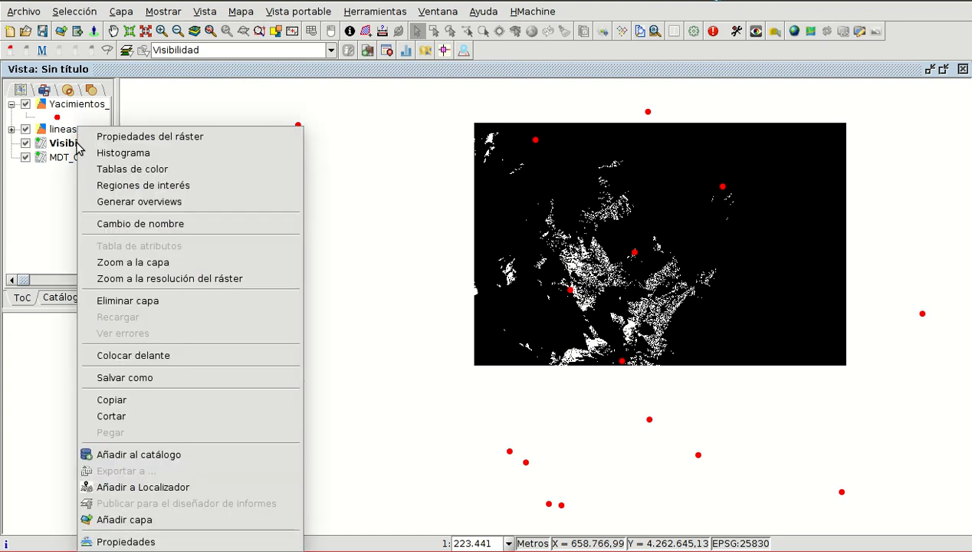
left_click(125, 170)
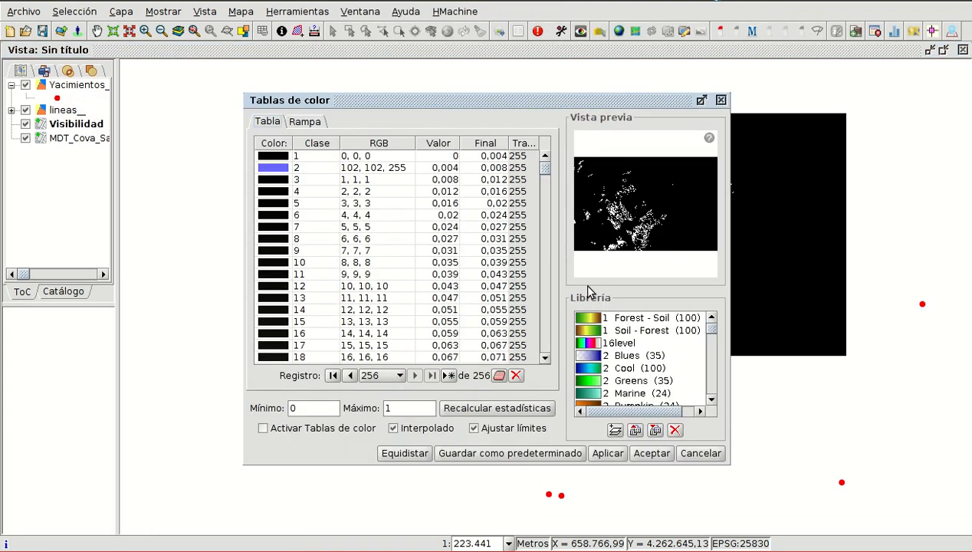
left_click(263, 428)
left_click(623, 357)
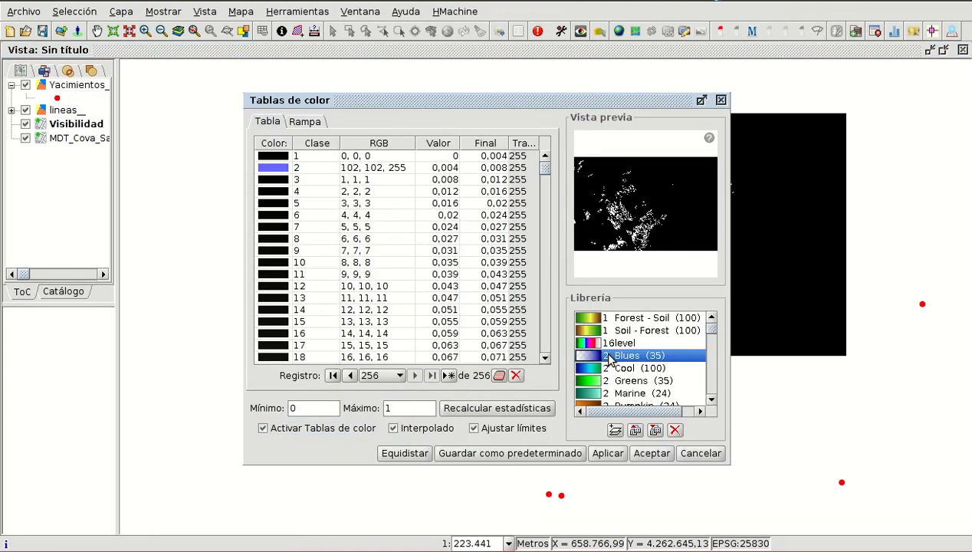
left_click(650, 453)
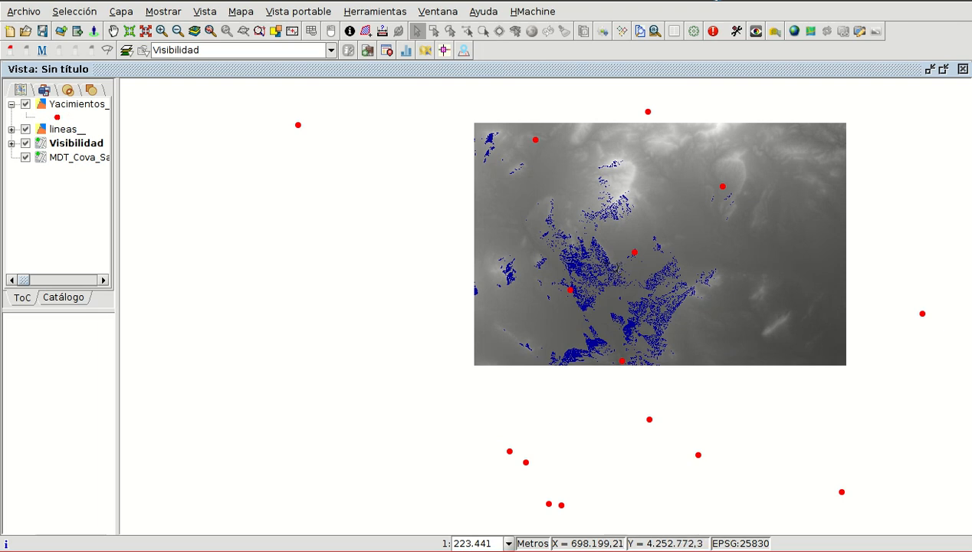
Open the SEXTANTE Línea de visión tool and set its first point to the captured Punto 1 coordinates.
scroll(613, 268, "up", 2)
scroll(614, 268, "up", 3)
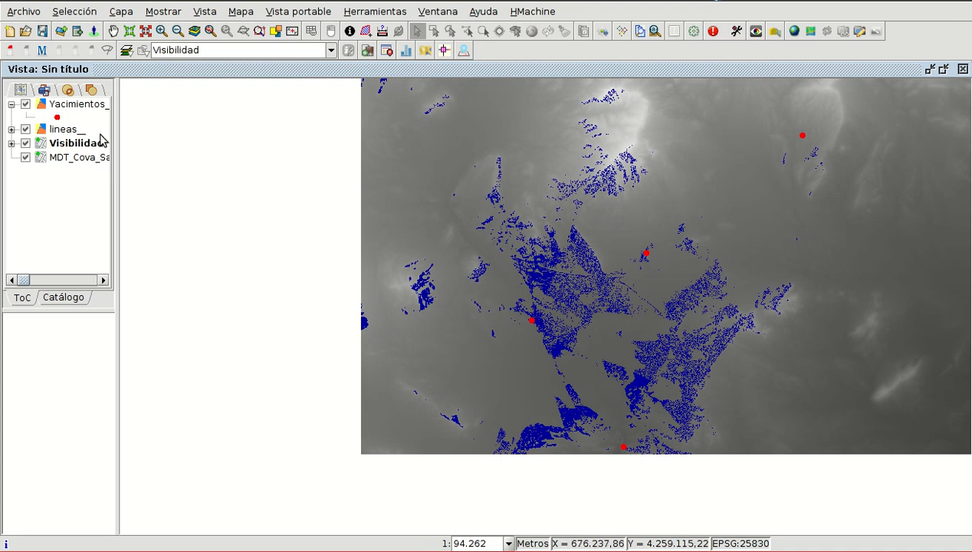
left_click(693, 33)
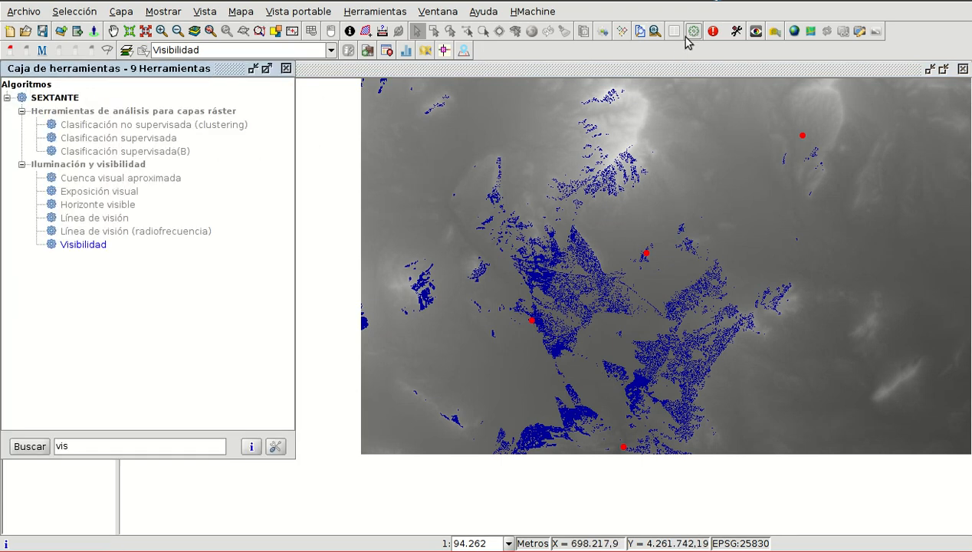
double_click(104, 221)
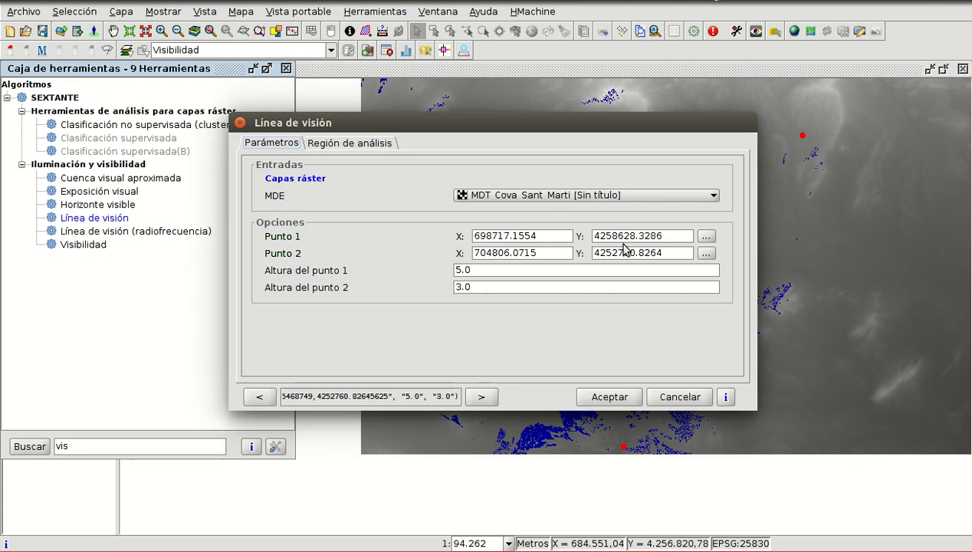
left_click(706, 238)
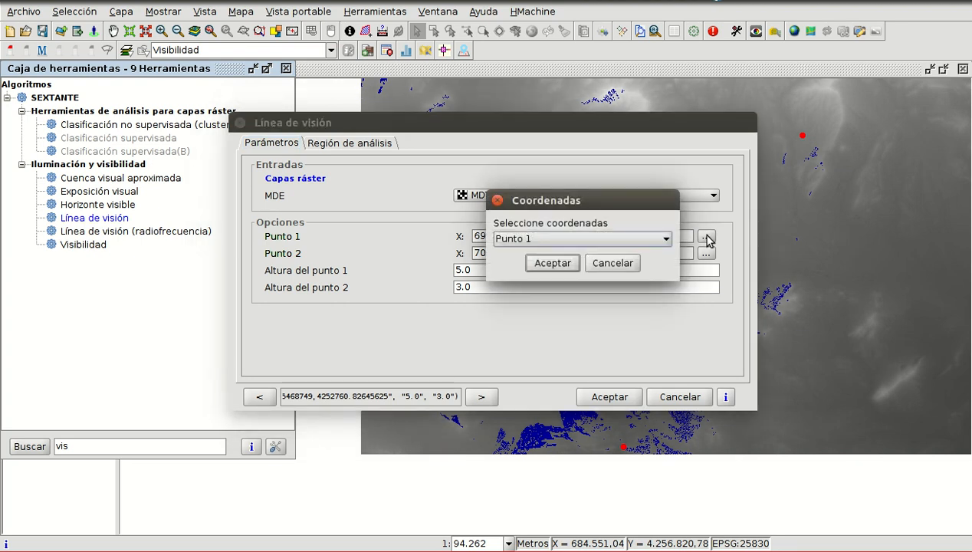
left_click(537, 239)
left_click(538, 247)
left_click(537, 242)
left_click(538, 253)
left_click(562, 265)
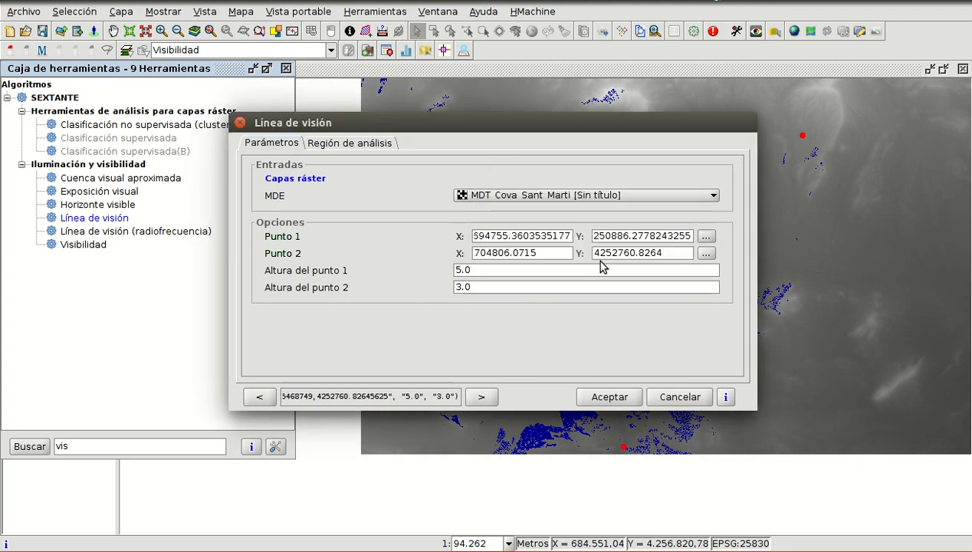
Set the second point of the line of sight to the captured Punto 2 and review the point height options.
left_click(706, 254)
left_click(584, 258)
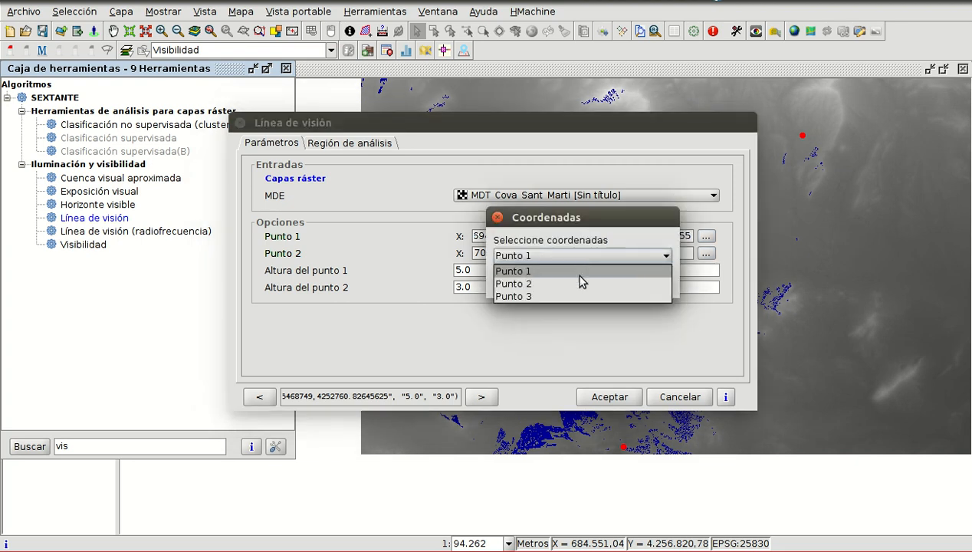
left_click(576, 283)
left_click(564, 282)
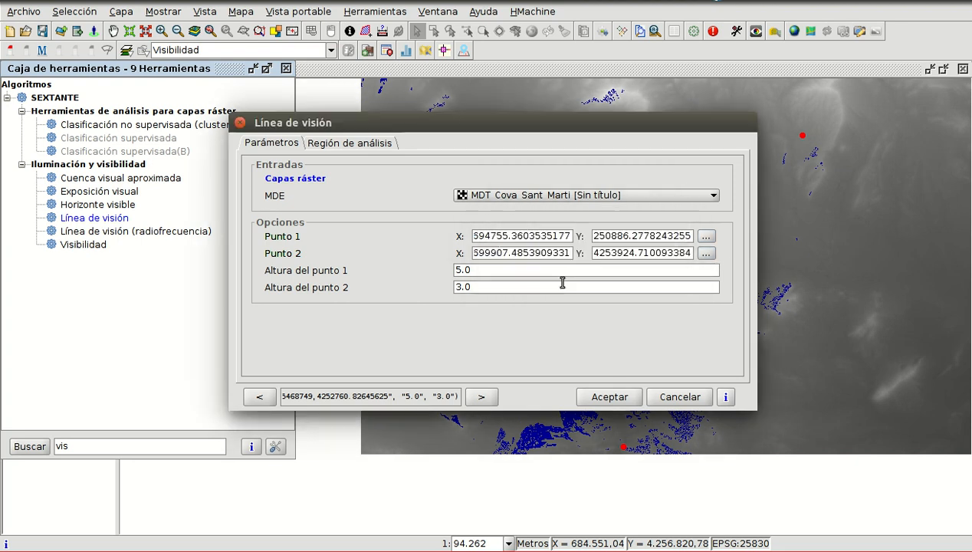
left_click_drag(487, 270, 426, 285)
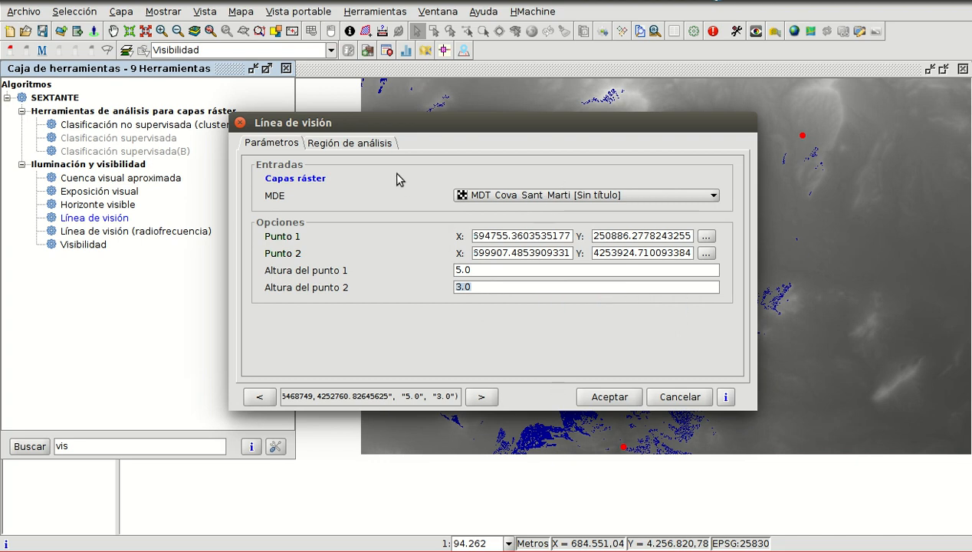
Run Línea de visión with the analysis extent taken from the MDT_Cova_Sant_Marti layer.
left_click(367, 144)
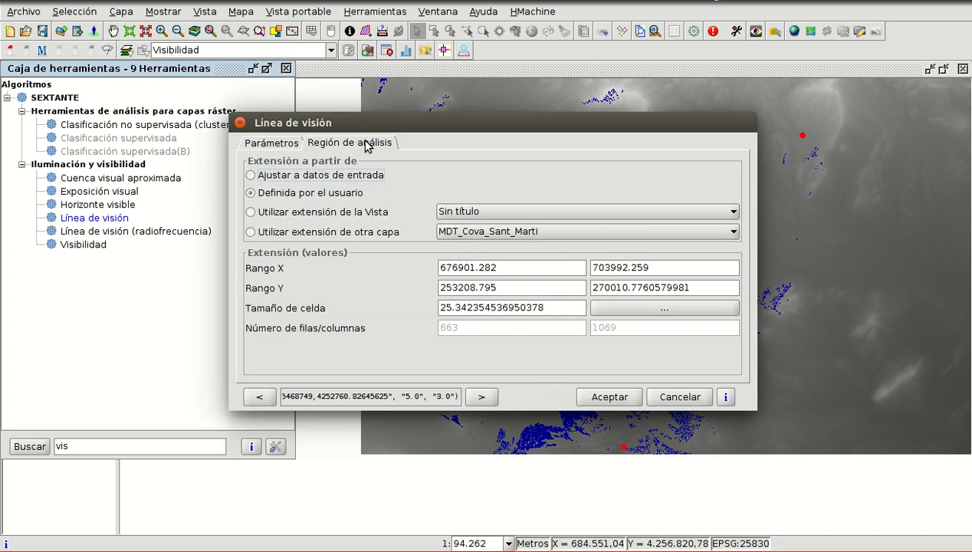
left_click(250, 233)
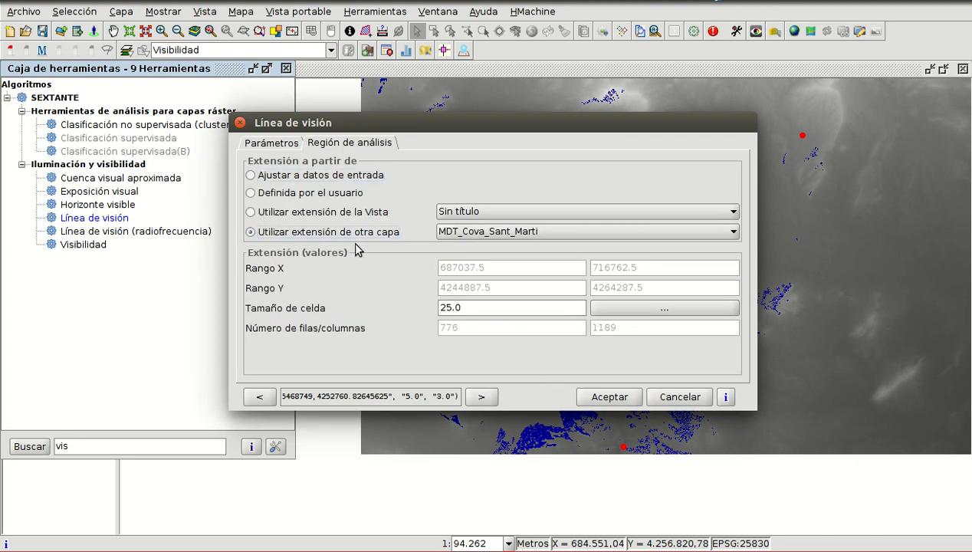
left_click(498, 233)
left_click(497, 235)
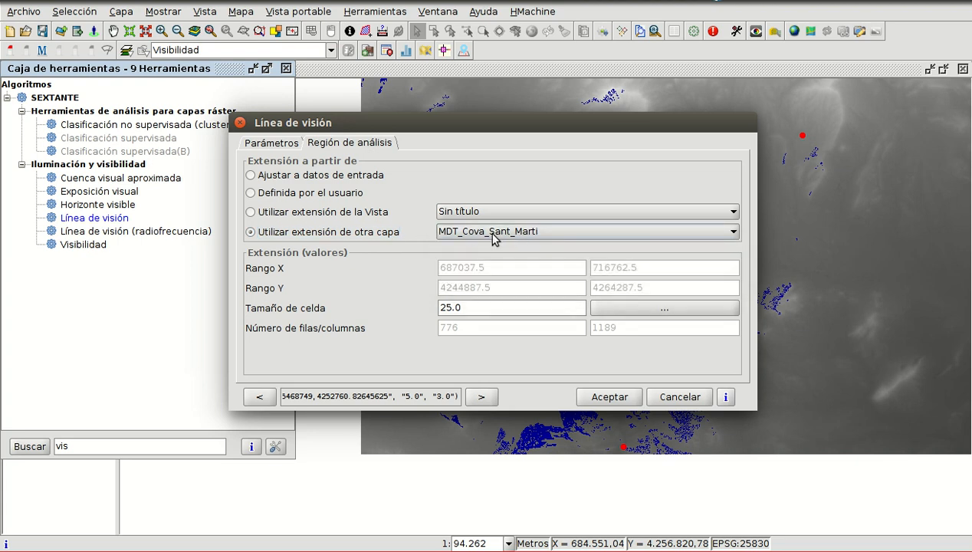
left_click_drag(484, 308, 422, 308)
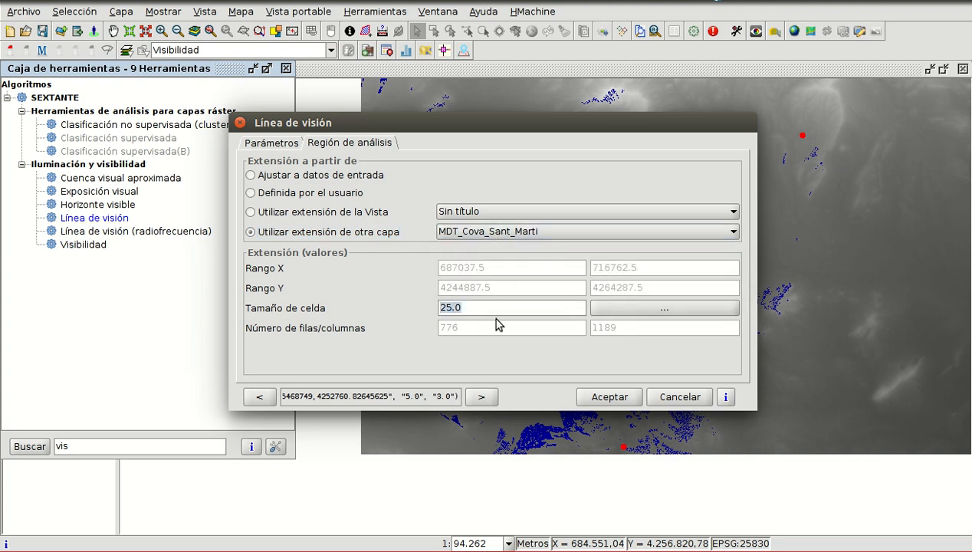
left_click(602, 397)
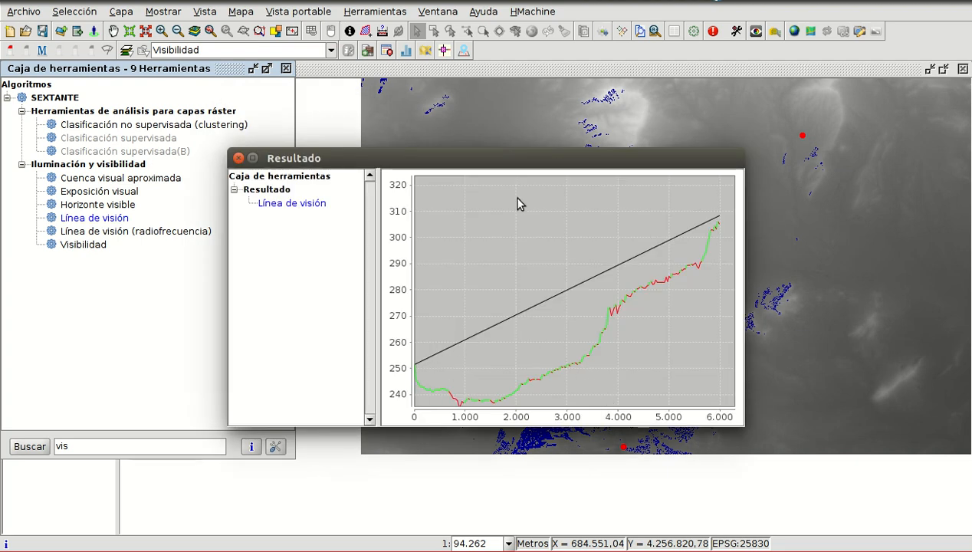
Examine the line-of-sight profile chart alongside the map and close the result window.
left_click_drag(523, 159, 222, 169)
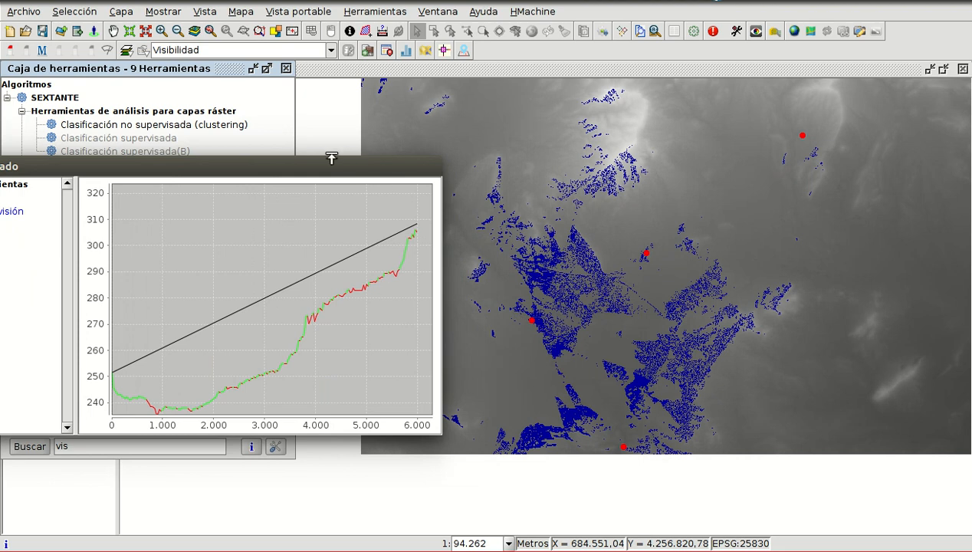
left_click_drag(153, 168, 178, 152)
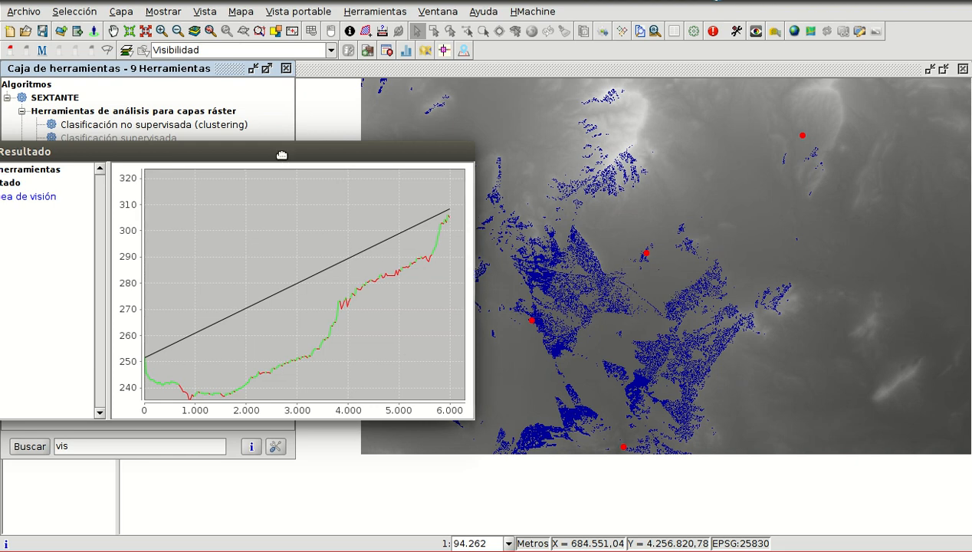
left_click_drag(278, 157, 394, 164)
left_click(85, 160)
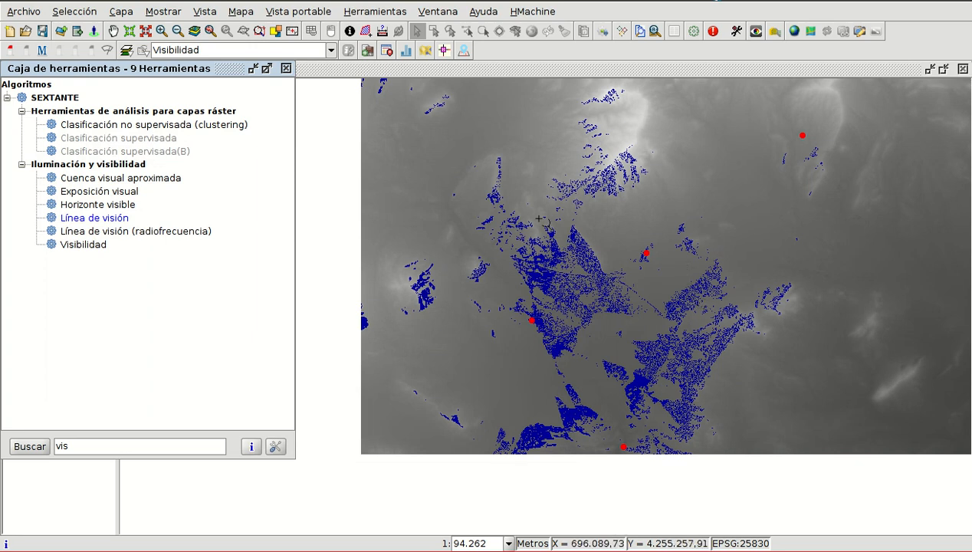
Search the toolbox for "dep", run Eliminar depresiones on MDT_Cova_Sant_Marti with a temporary output, and close the toolbox.
left_click_drag(70, 446, 57, 445)
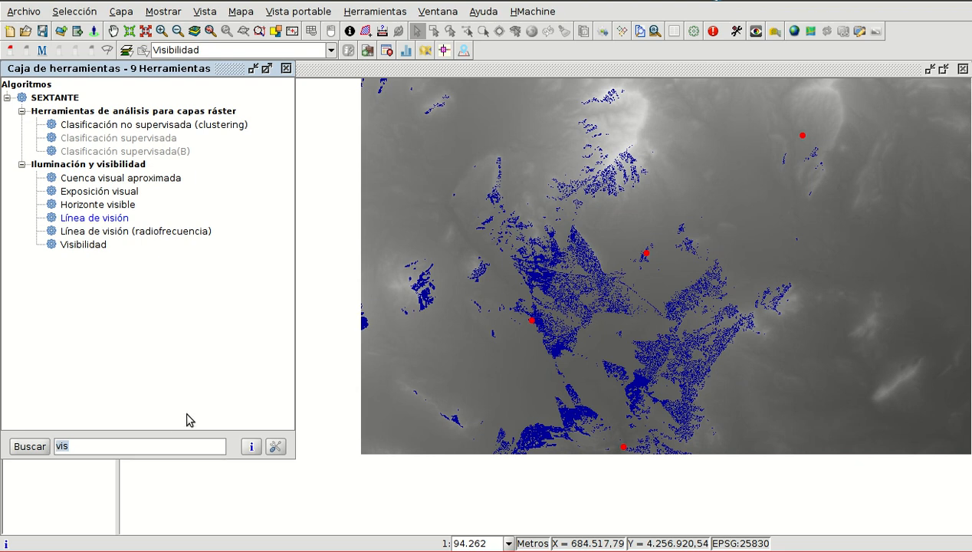
type("d")
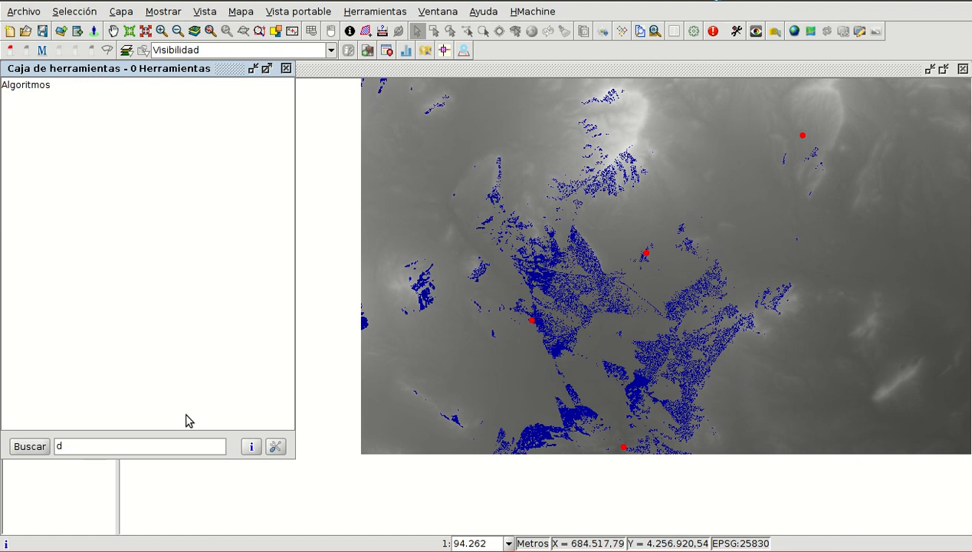
type("e")
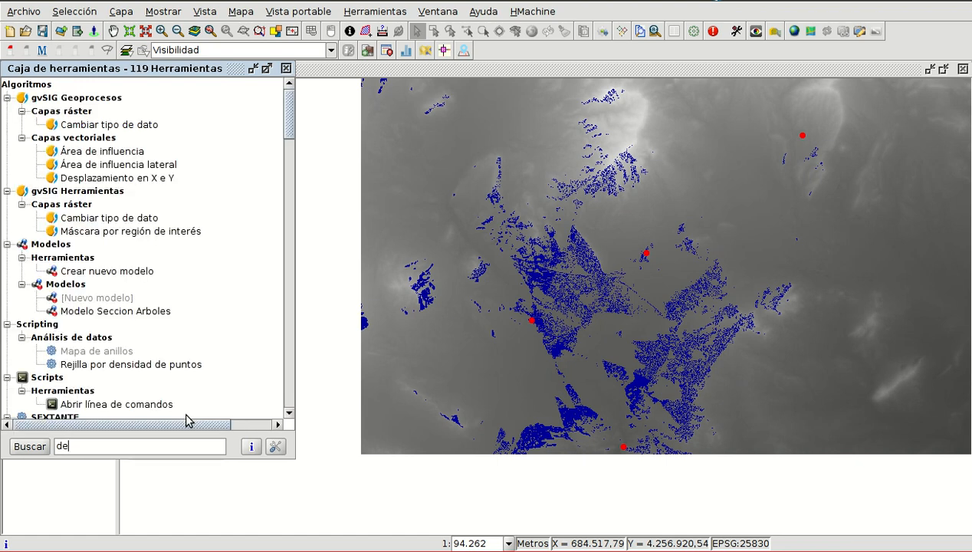
type("p")
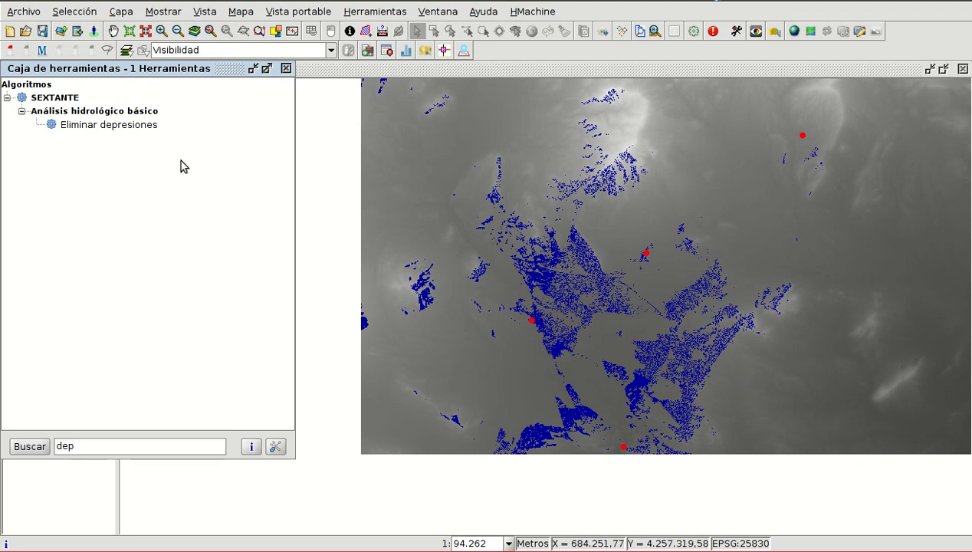
double_click(99, 131)
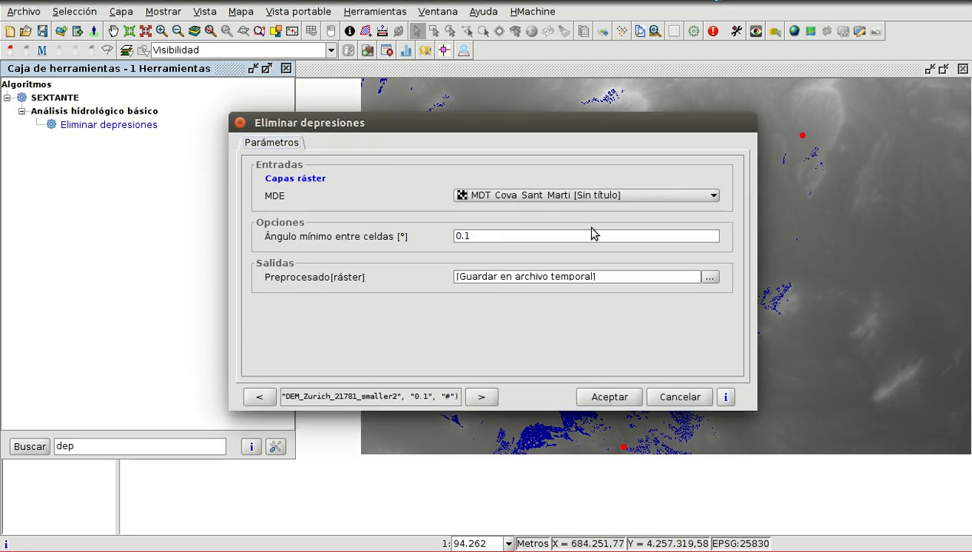
left_click(611, 394)
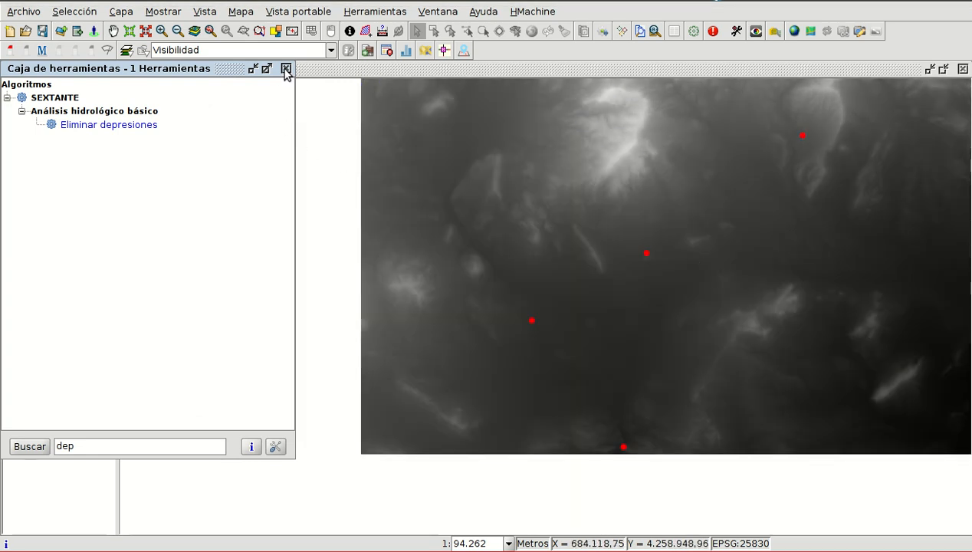
left_click(286, 70)
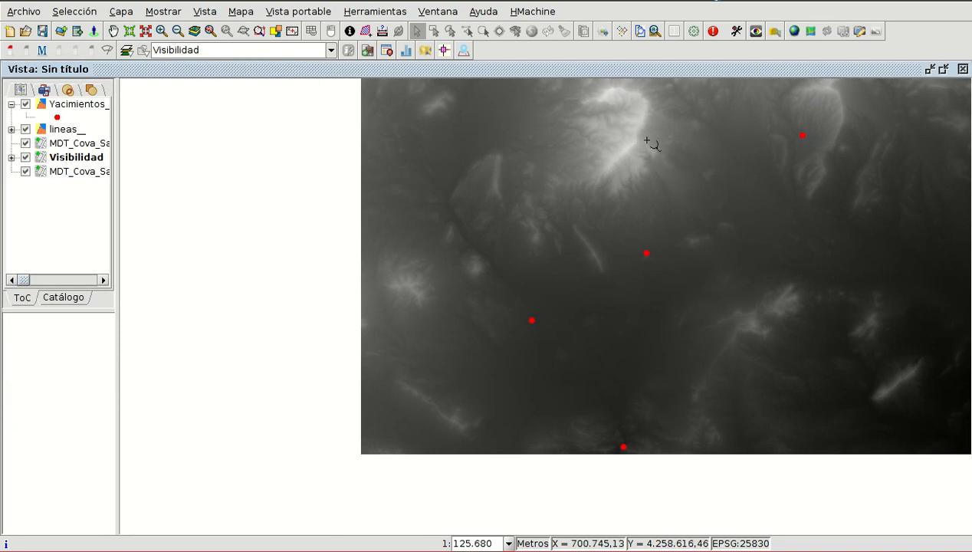
Widen the layer list to show full names and make the MDT_Cova_Sant_Marti[preprocesado] layer active.
left_click_drag(112, 157, 247, 159)
left_click(157, 145)
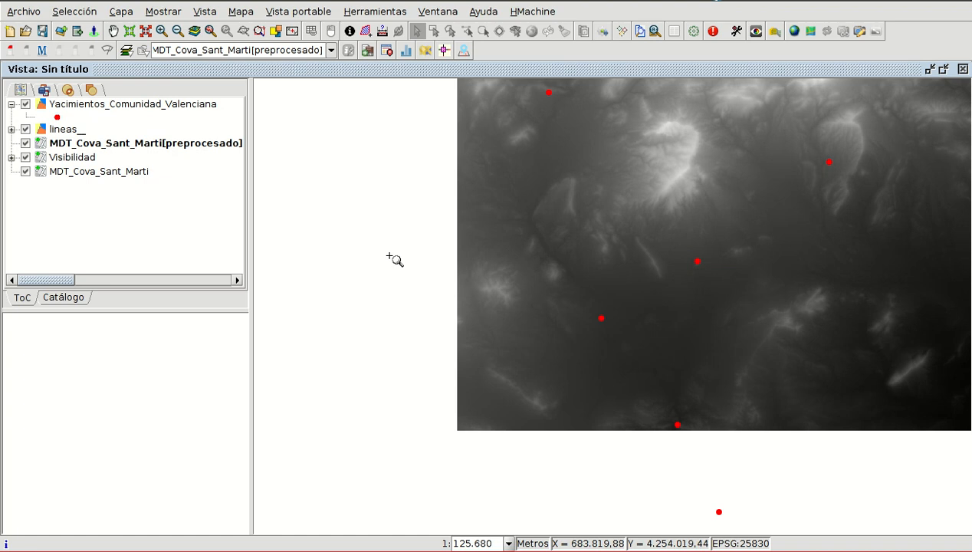
scroll(406, 253, "down", 2)
scroll(693, 184, "up", 2)
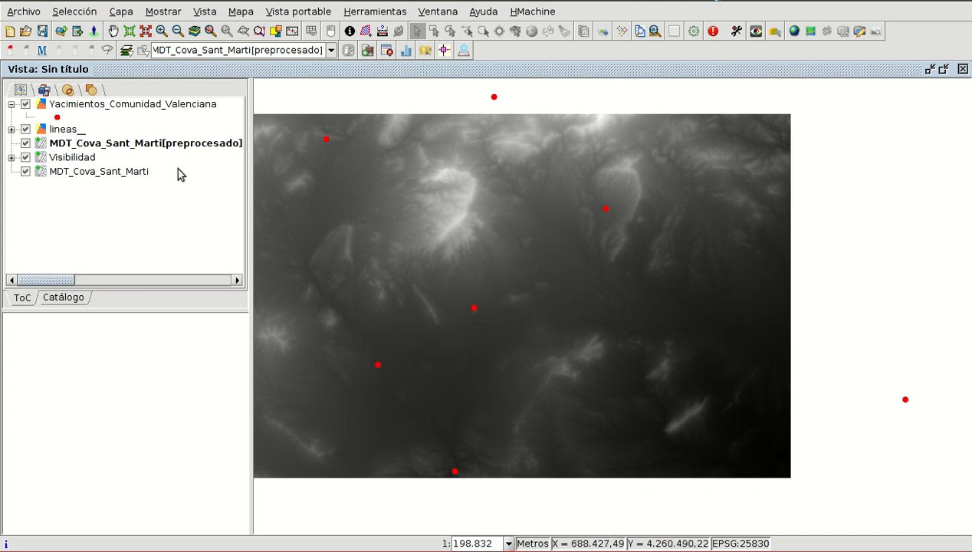
Clear the toolbox search filter and open Perfil según línea de flujo from the Perfiles group.
left_click(695, 32)
double_click(74, 445)
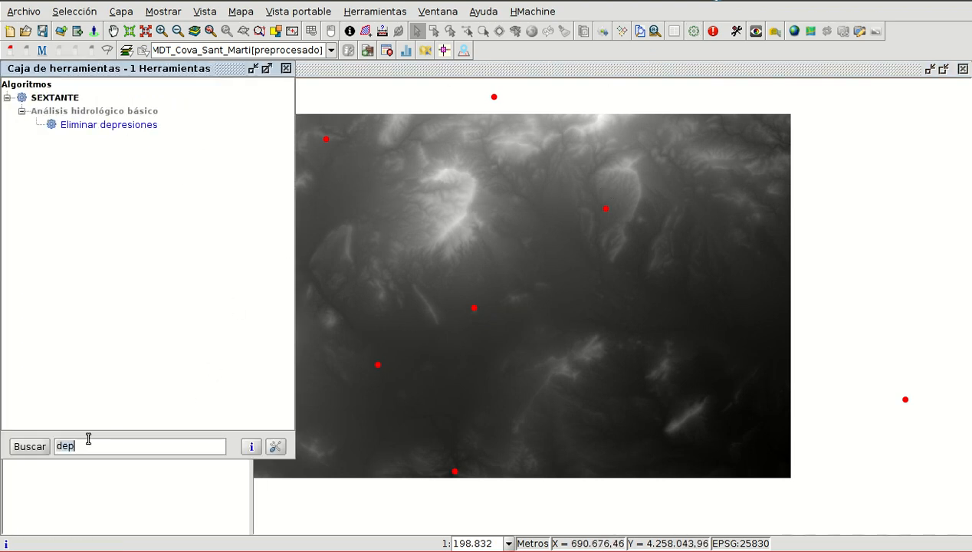
key("BackSpace")
scroll(97, 333, "down", 1)
scroll(98, 332, "down", 10)
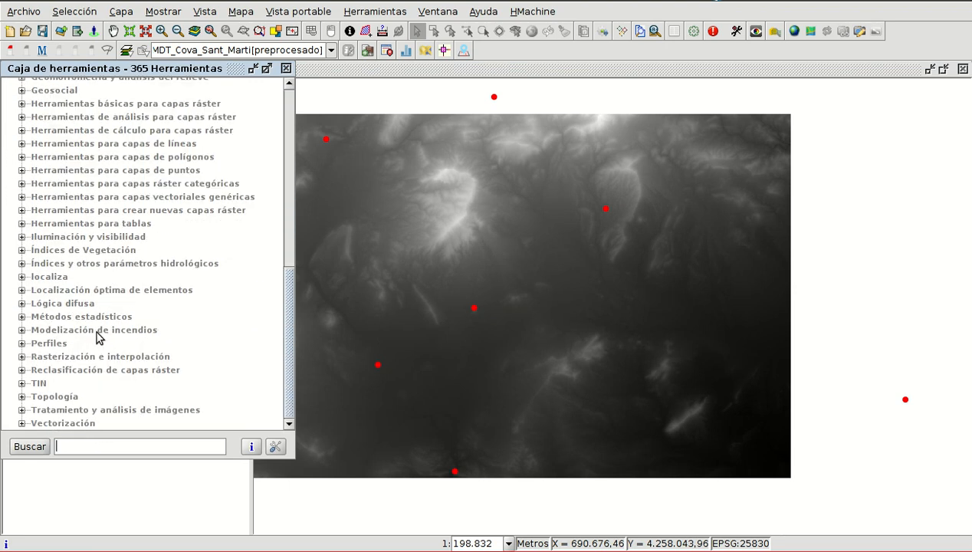
left_click(22, 344)
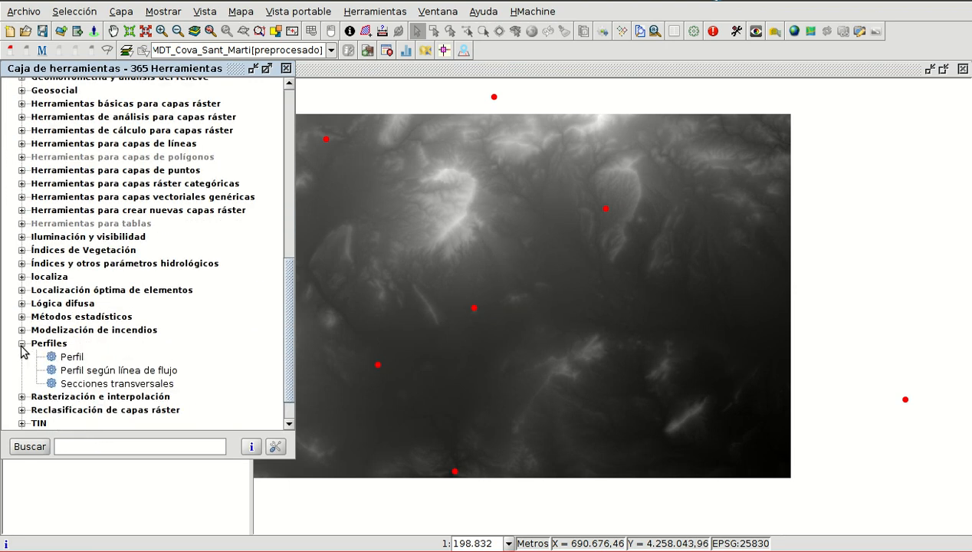
double_click(141, 377)
Set the flow profile's MDE to MDT_Cova_Sant_Marti[preprocesado] and its start point to the captured Punto 3.
left_click(525, 196)
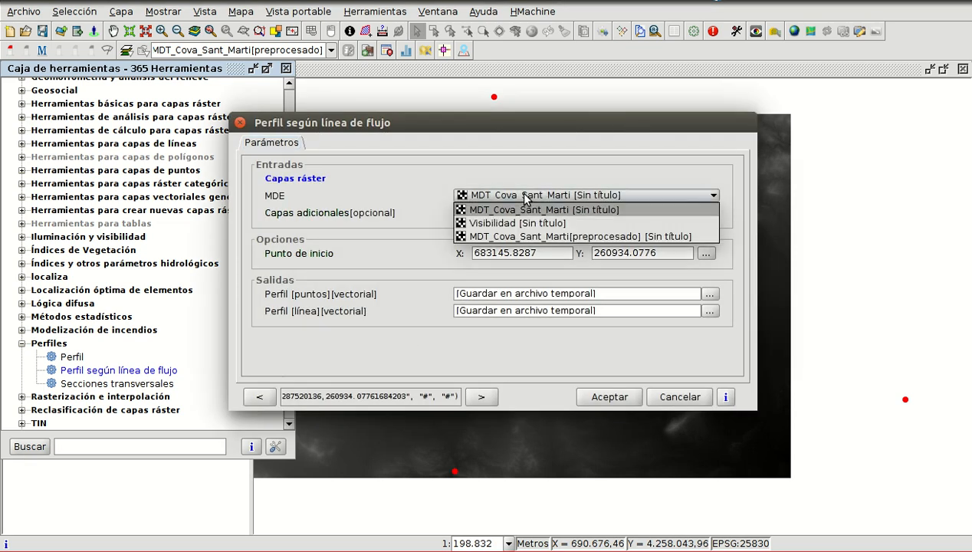
left_click(590, 237)
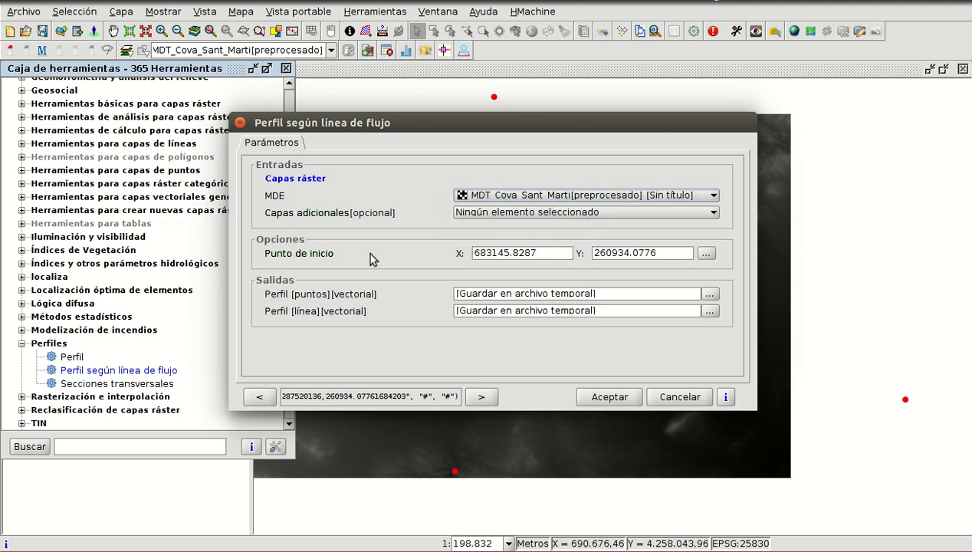
left_click(706, 254)
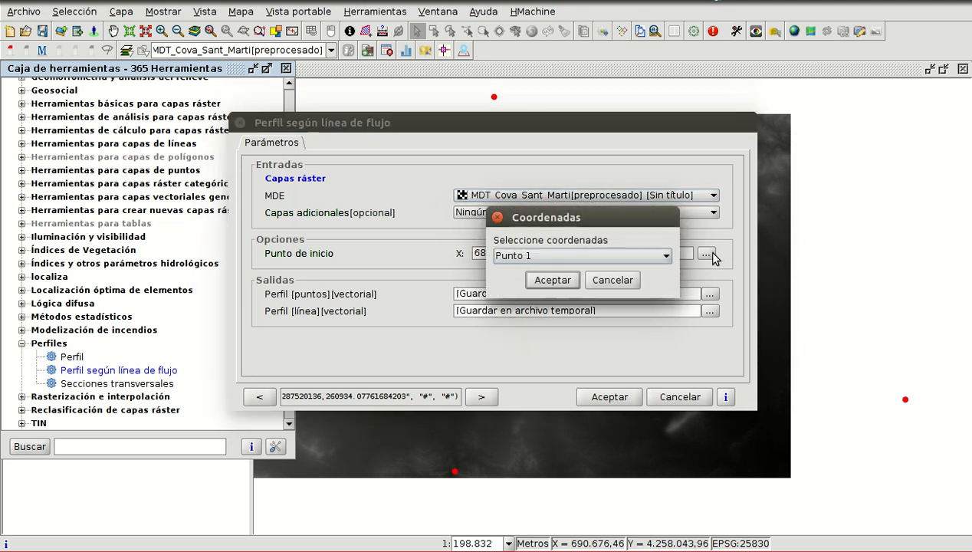
left_click(590, 257)
left_click(554, 293)
left_click(551, 280)
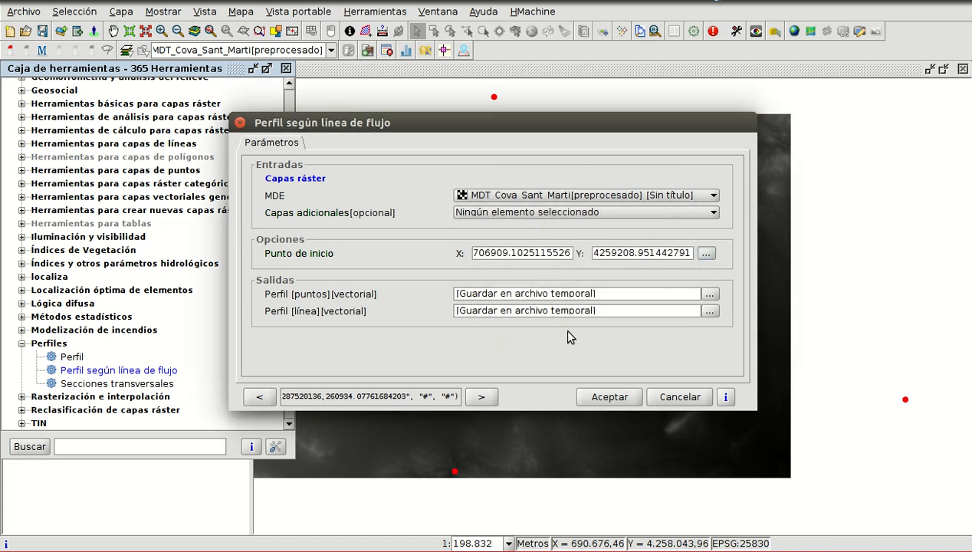
Run Perfil según línea de flujo with temporary outputs, review the profile chart, and close the result and the toolbox.
left_click(611, 398)
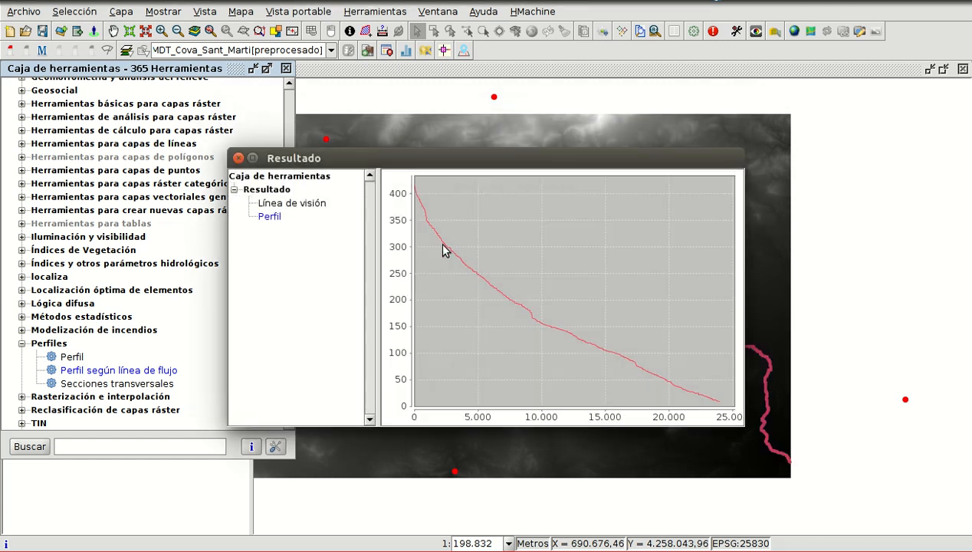
left_click(238, 158)
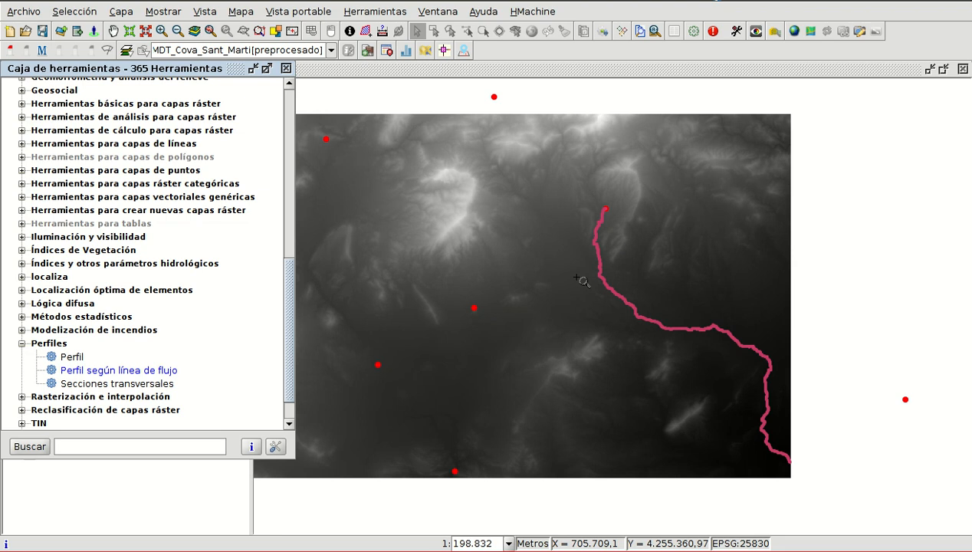
left_click(285, 69)
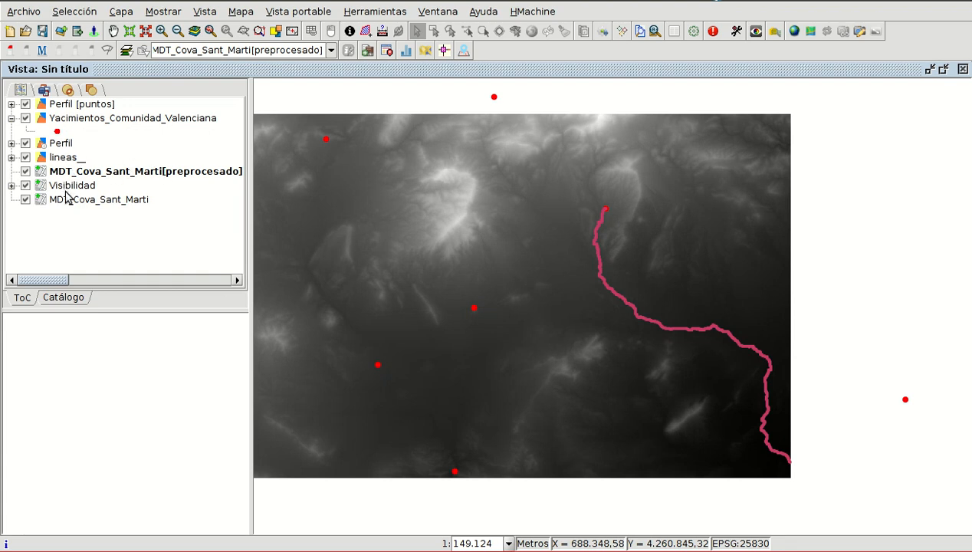
Make the Yacimientos_Comunidad_Valenciana layer active, view its attribute table, and examine how its points spread around the MDT area.
left_click(77, 121)
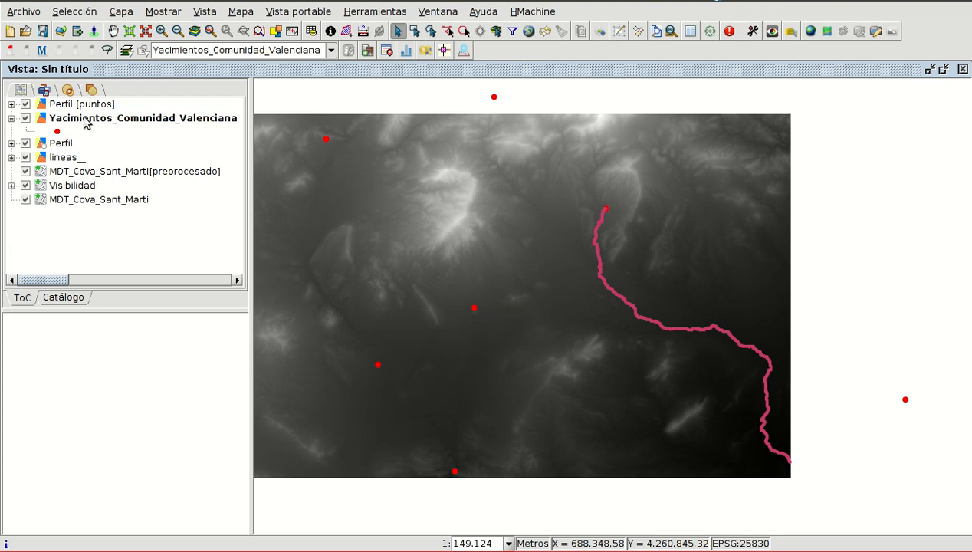
left_click(311, 30)
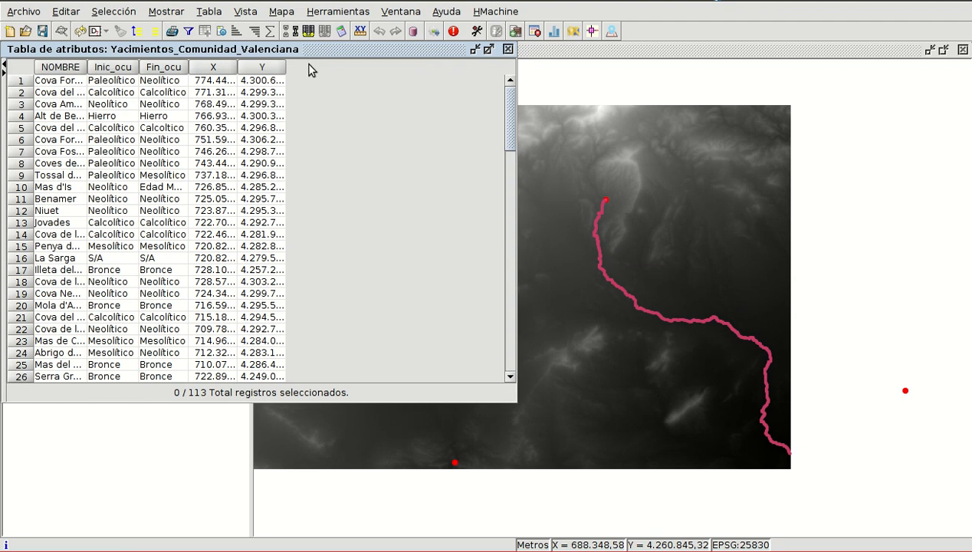
scroll(684, 163, "down", 2)
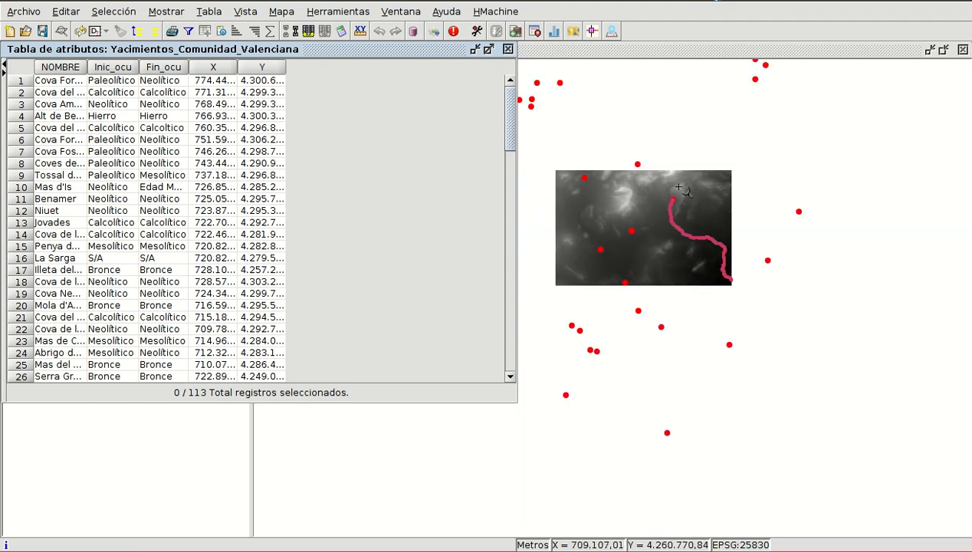
scroll(680, 187, "up", 1)
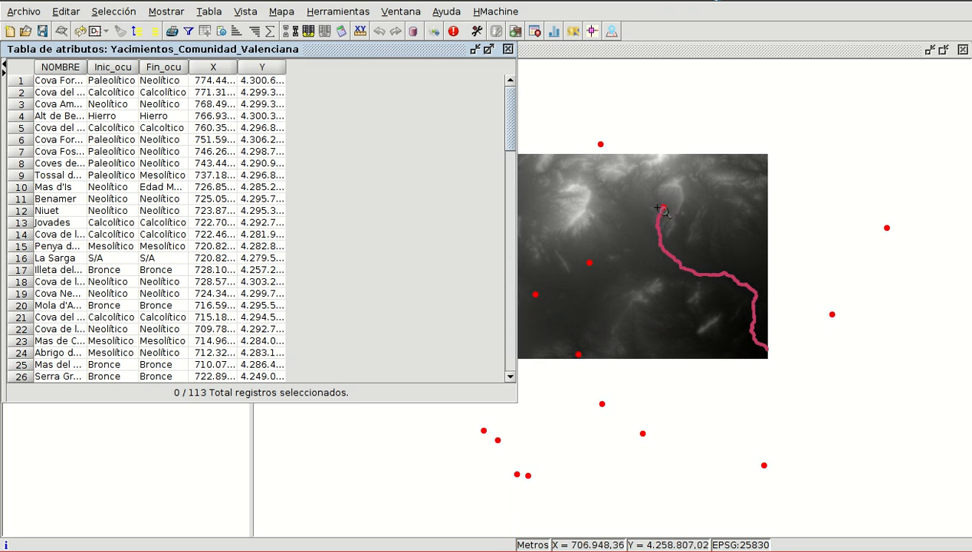
left_click(616, 52)
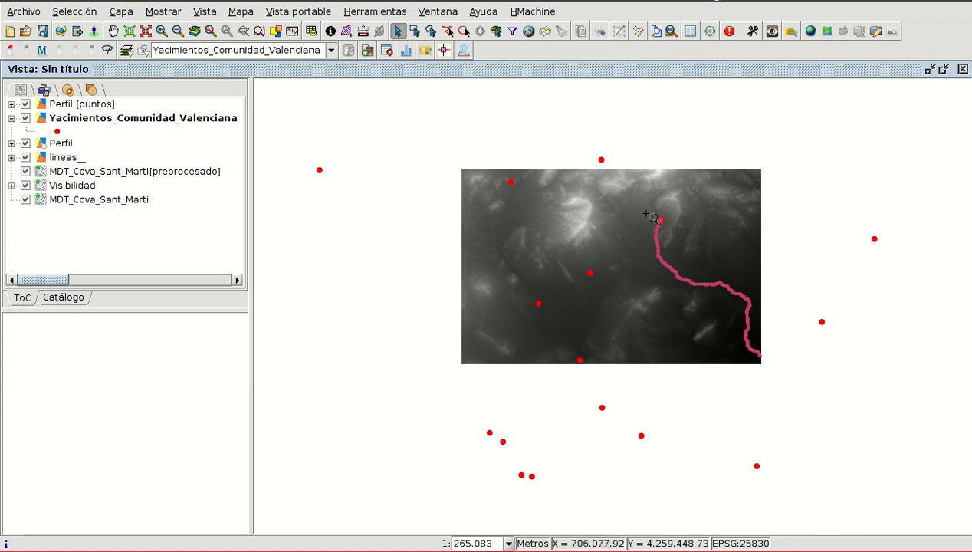
scroll(618, 269, "down", 3)
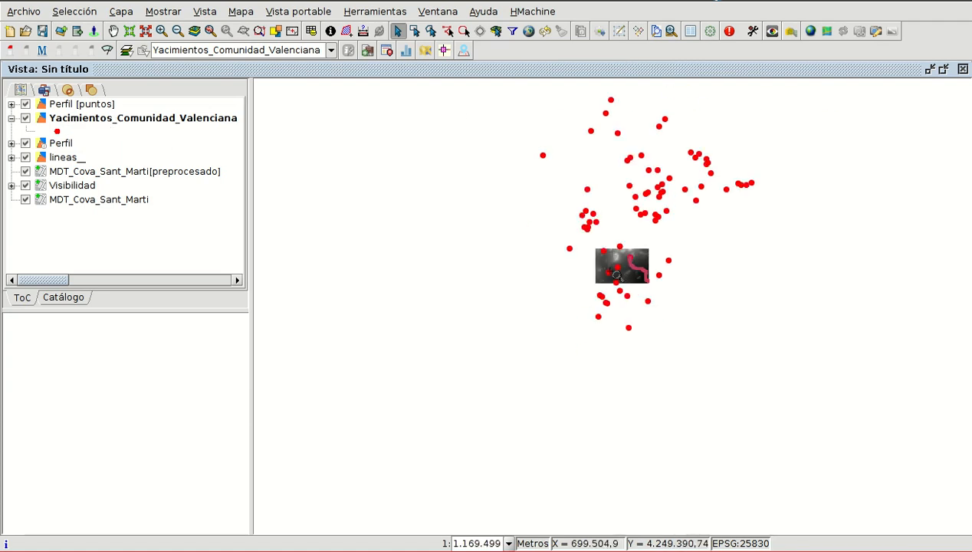
scroll(617, 273, "down", 1)
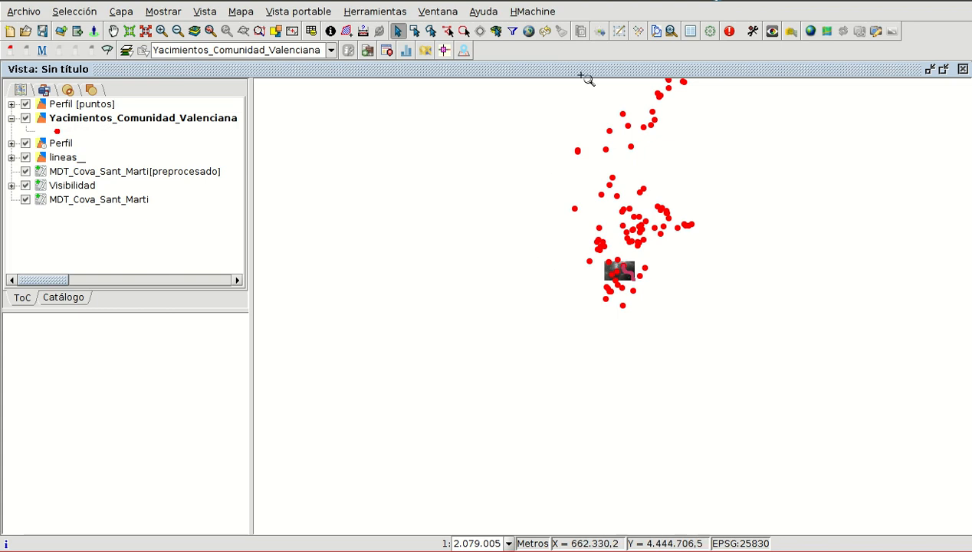
scroll(617, 222, "up", 2)
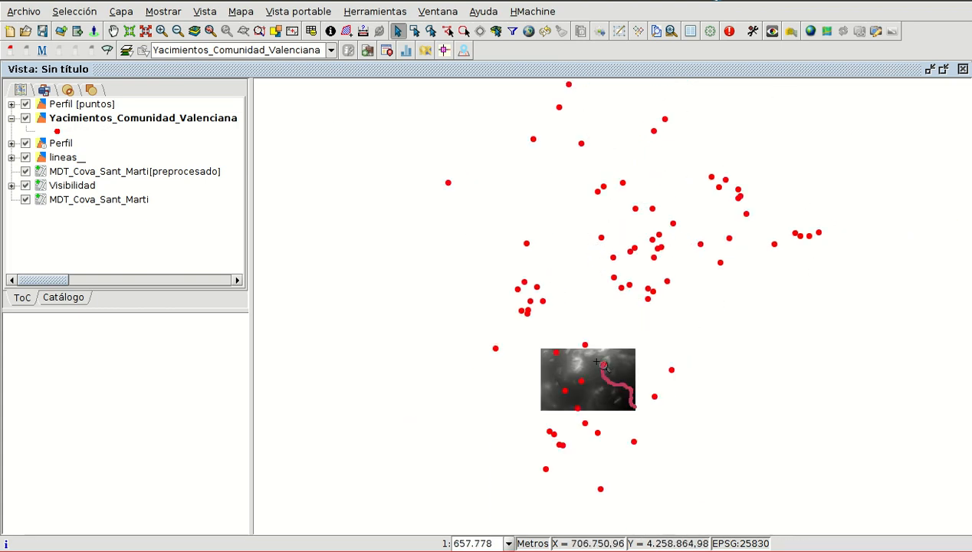
Start editing the Yacimientos_Comunidad_Valenciana layer and open its attribute table.
right_click(133, 122)
left_click(172, 130)
left_click(311, 32)
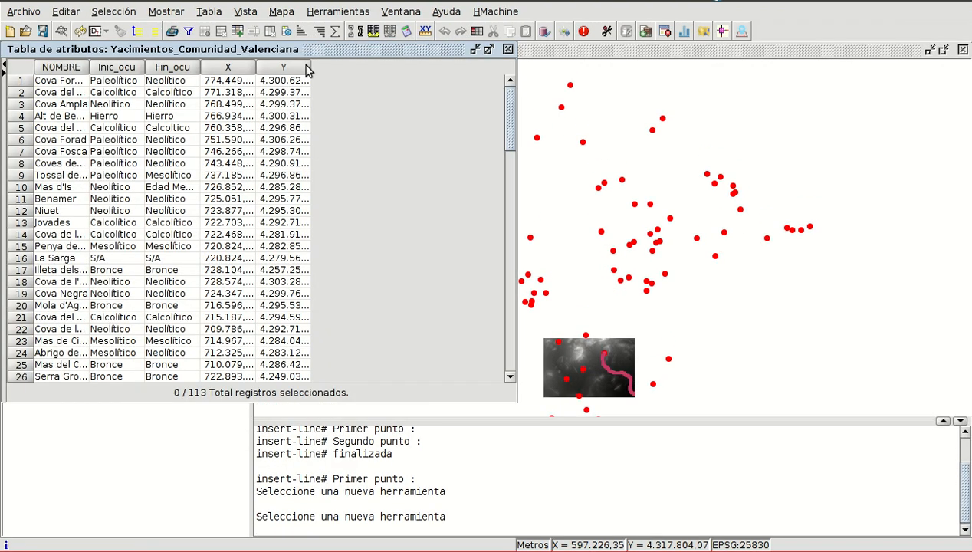
Begin a new column in the sites' attribute table, named Dist and allowing null values.
left_click(208, 14)
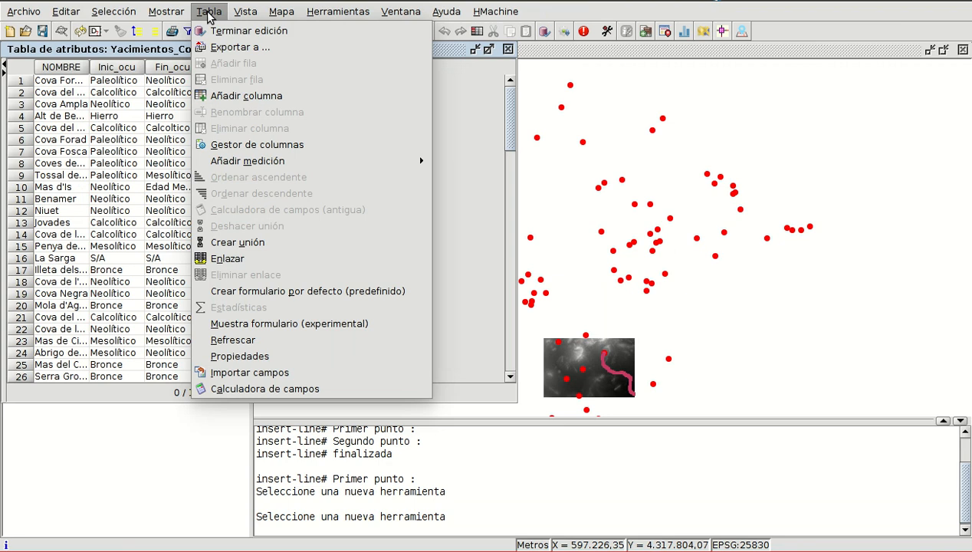
left_click(227, 95)
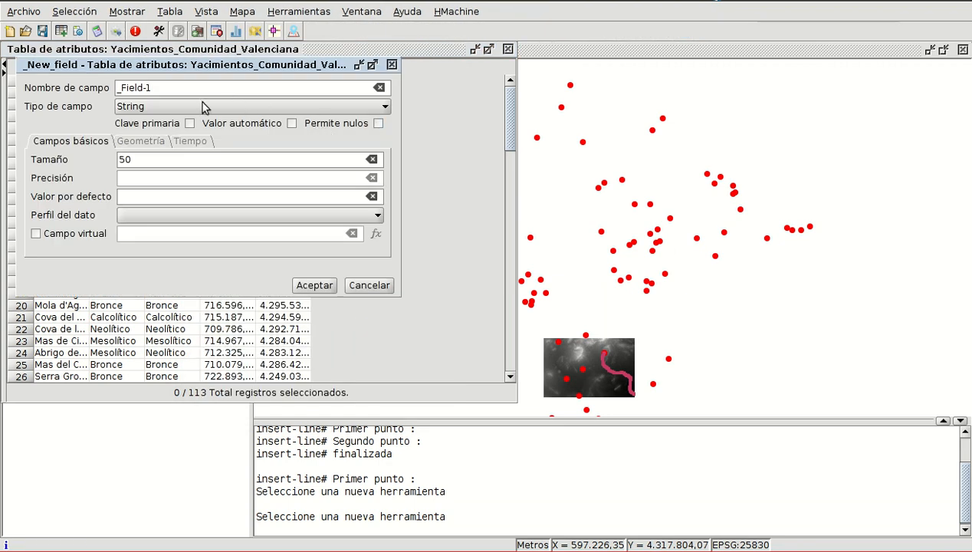
left_click_drag(172, 85, 94, 83)
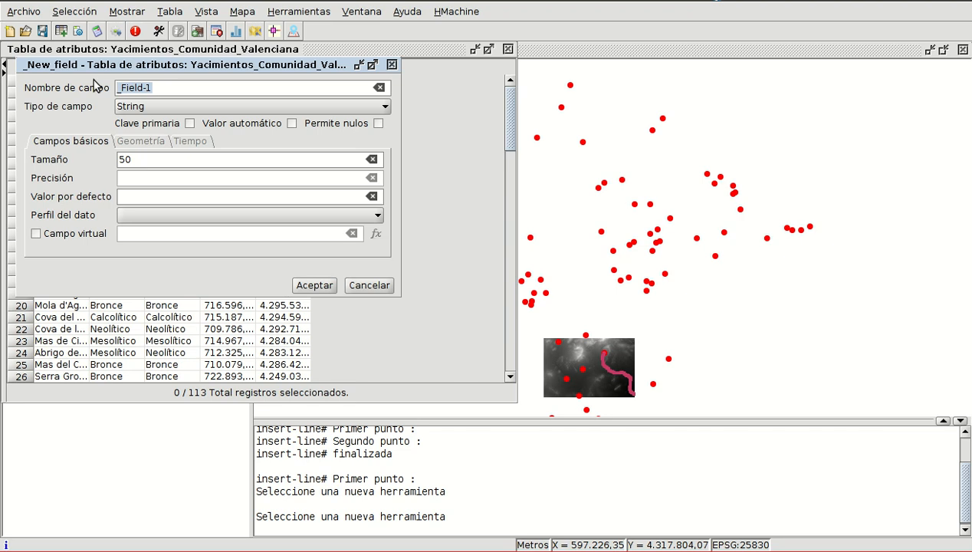
type("Dist")
left_click(378, 122)
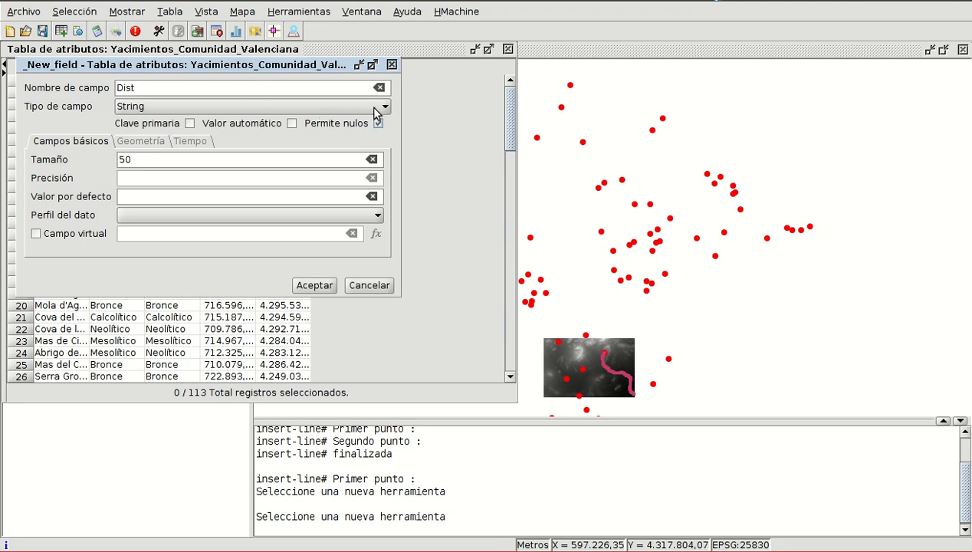
left_click(378, 124)
Set the Dist field's type to Double with precision 3 and create the column.
left_click(260, 108)
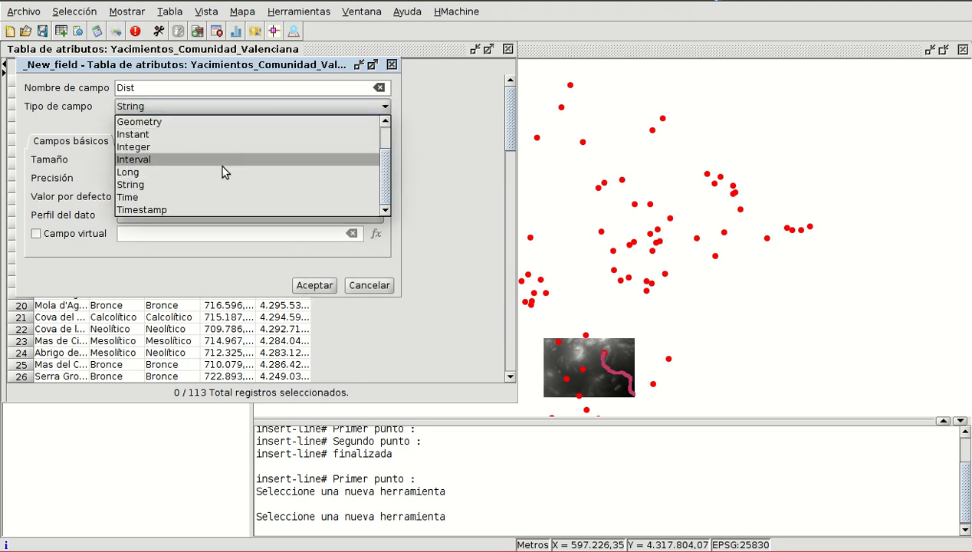
scroll(201, 160, "up", 1)
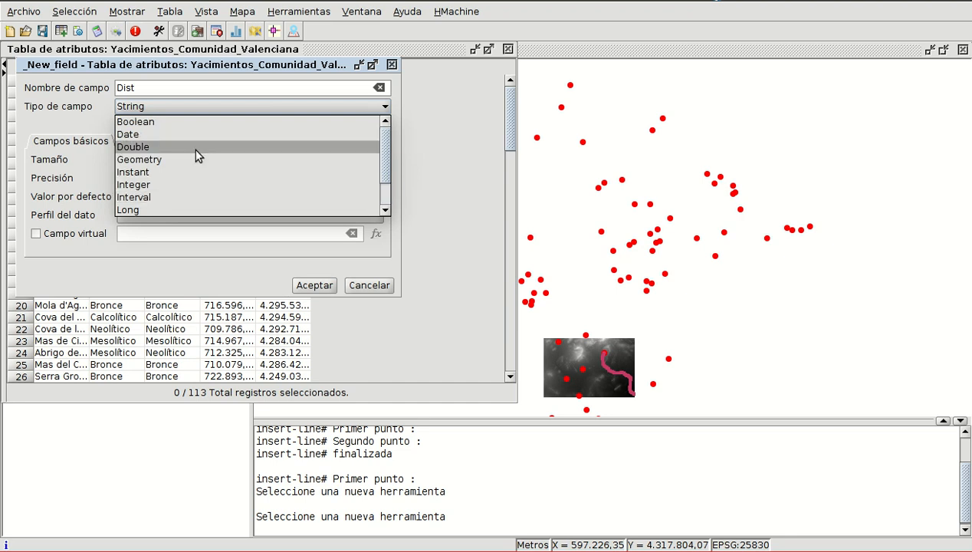
left_click(158, 151)
left_click_drag(142, 178, 109, 178)
type("3")
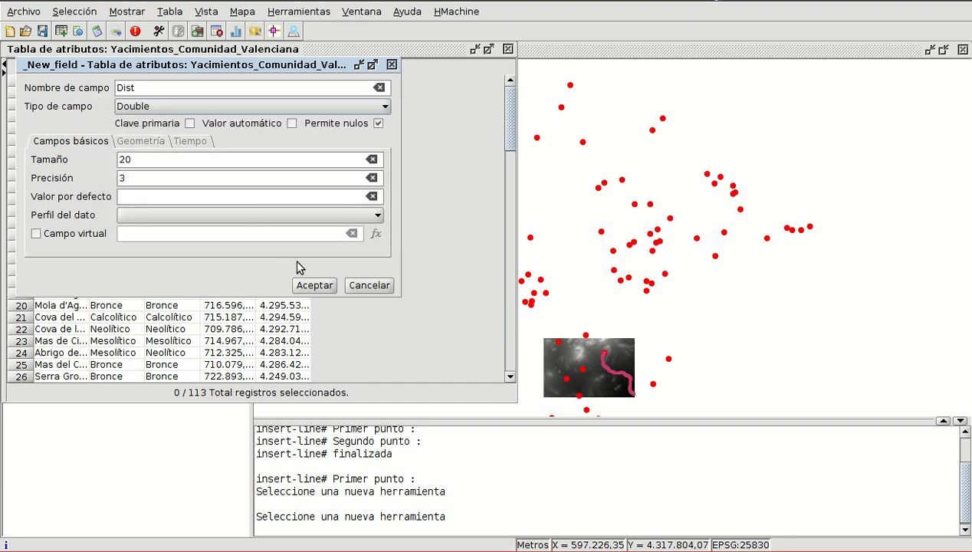
left_click(315, 286)
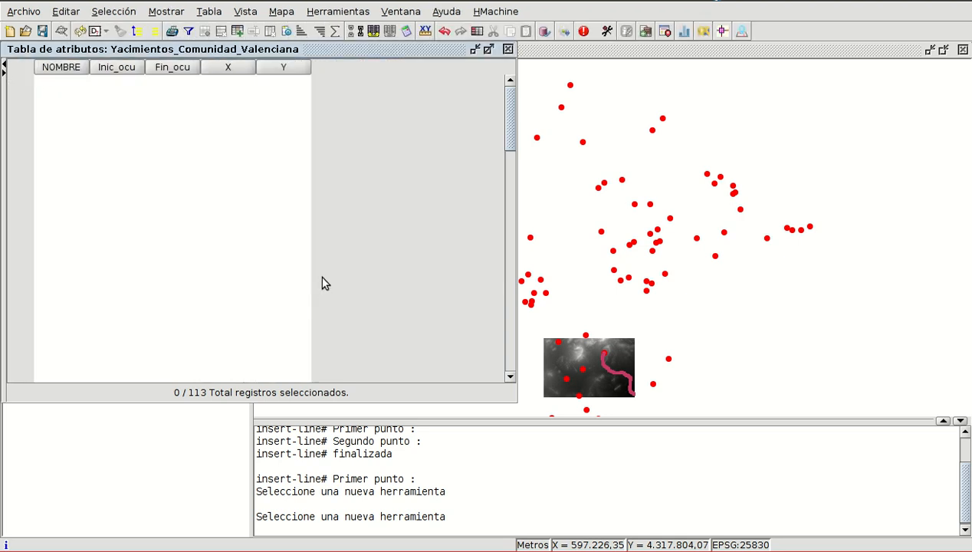
Open the field calculator for the Dist column and insert the OGC function ST_Distance into the expression.
left_click(339, 68)
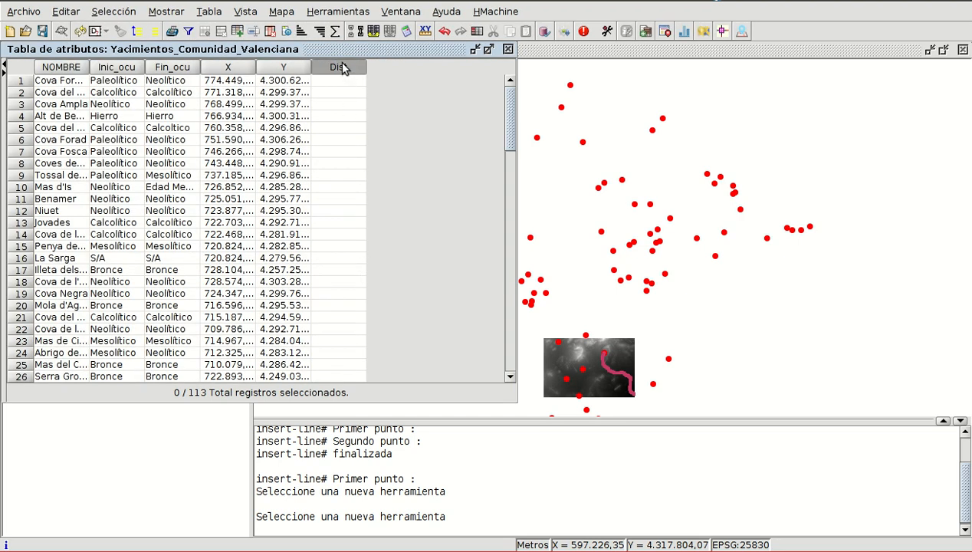
left_click(408, 34)
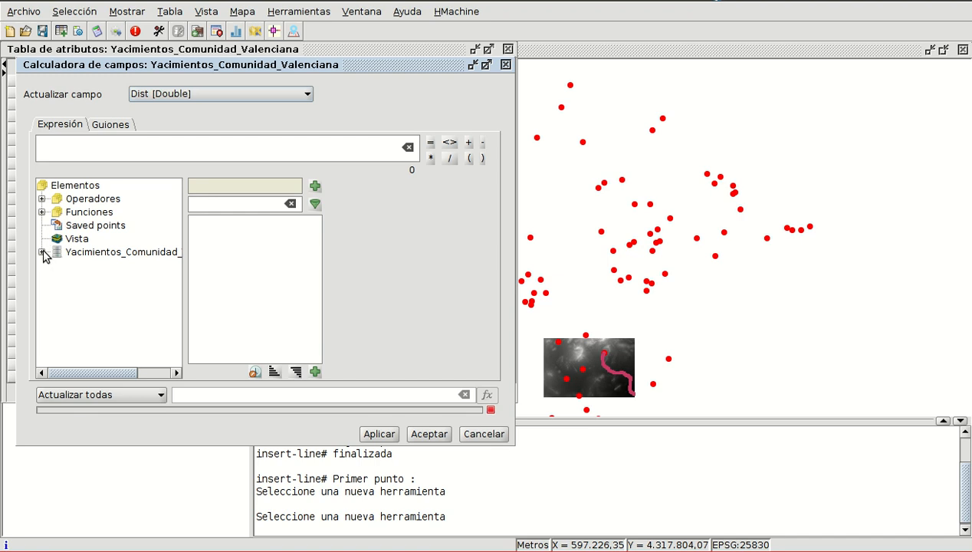
left_click(42, 213)
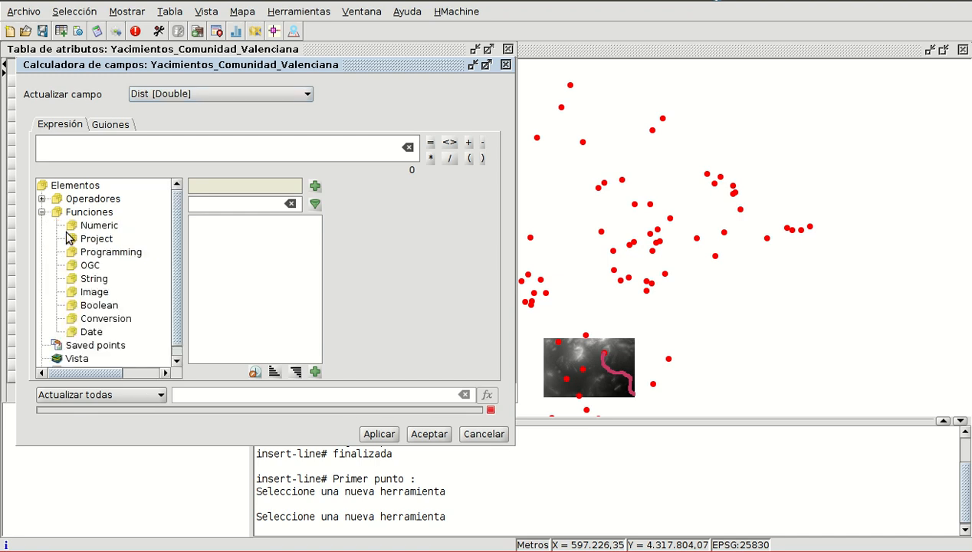
left_click(89, 266)
scroll(211, 292, "down", 2)
double_click(206, 303)
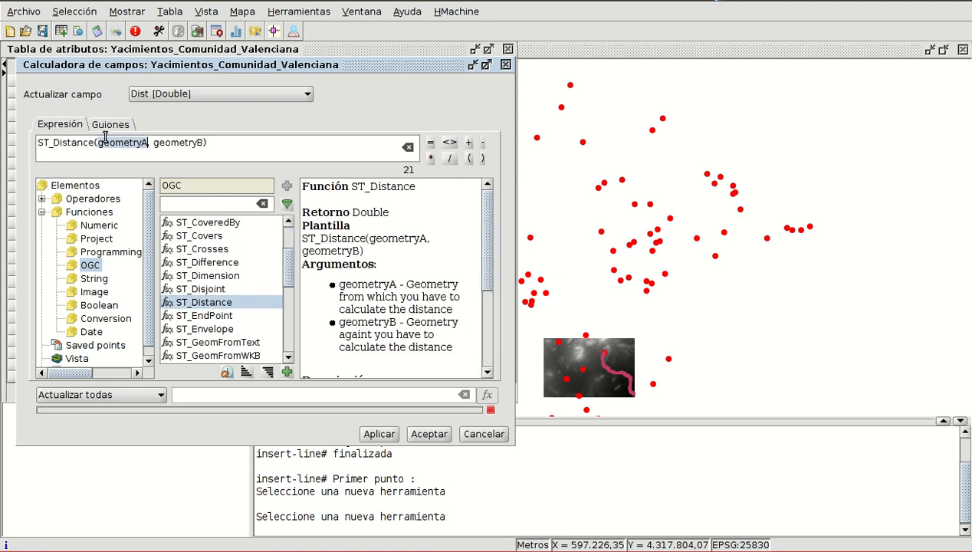
Replace the geometryA argument of ST_Distance with the saved point Punto 3.
left_click_drag(98, 145, 144, 144)
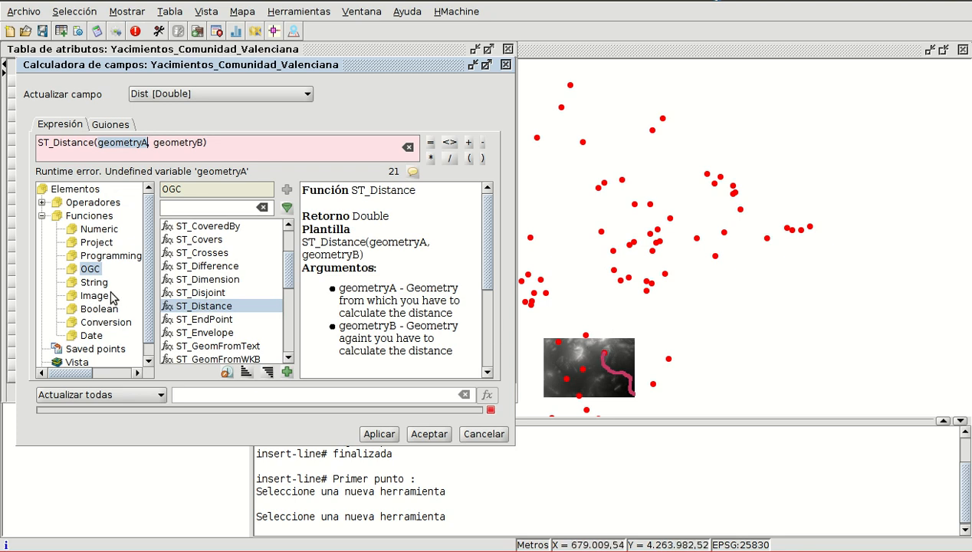
scroll(89, 351, "down", 1)
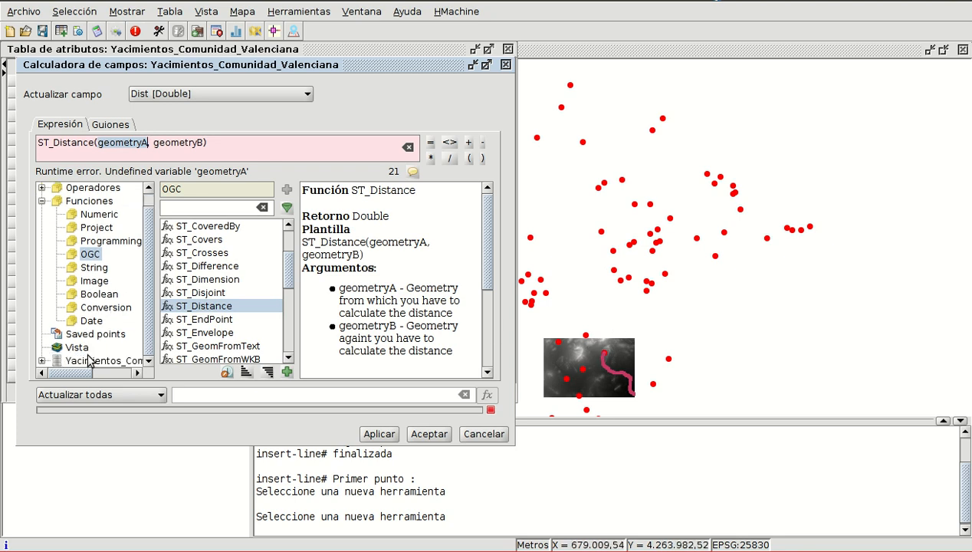
left_click(75, 334)
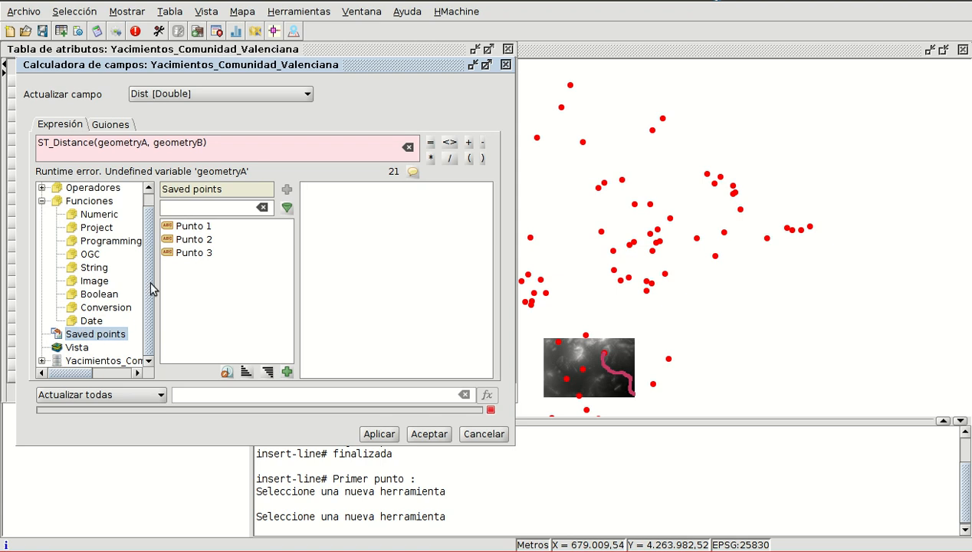
double_click(194, 253)
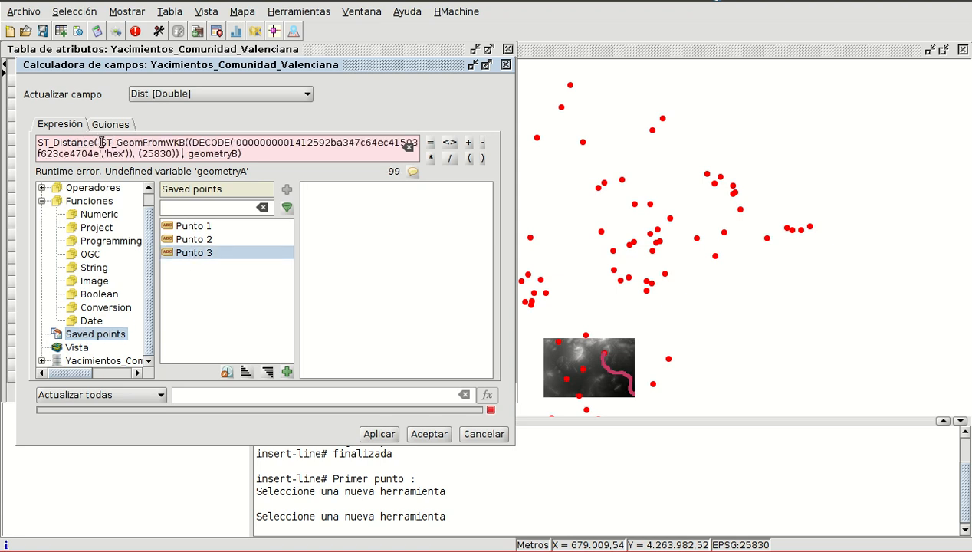
Replace the geometryB argument with the layer's GEOMETRY field and apply the distance calculation to all records.
left_click_drag(102, 142, 161, 154)
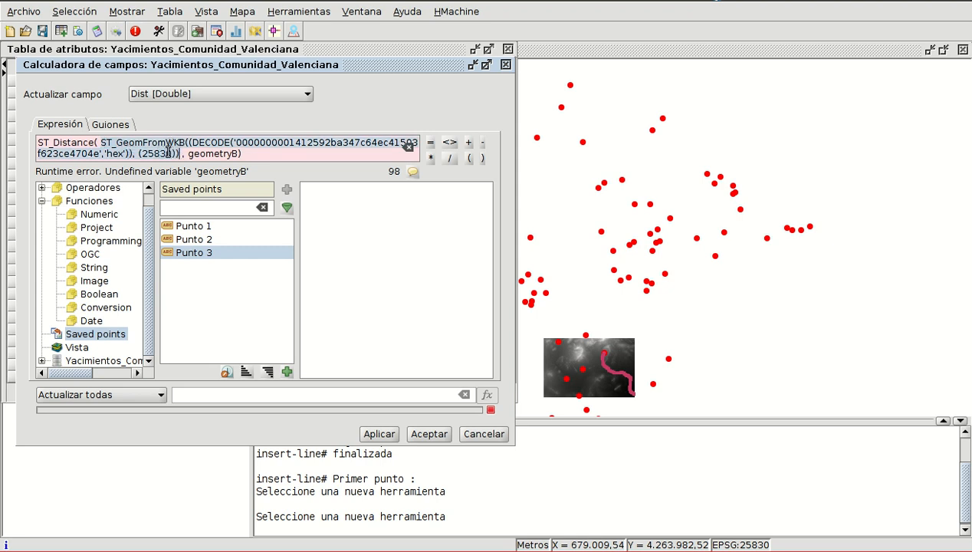
double_click(213, 154)
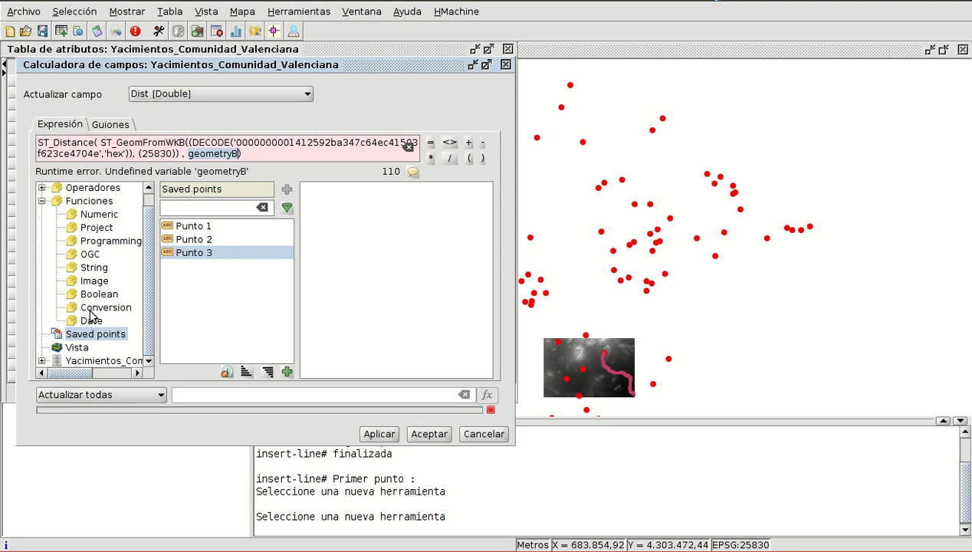
left_click(42, 362)
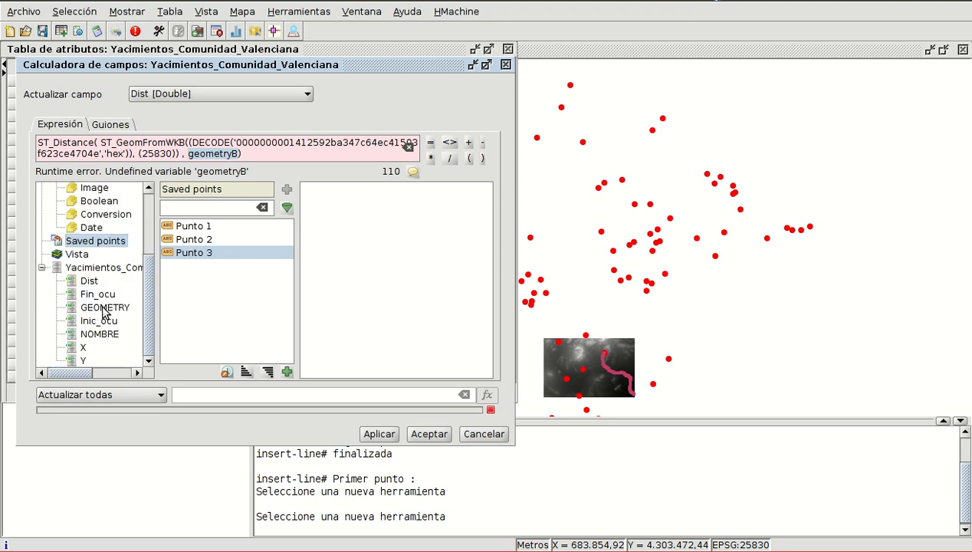
double_click(106, 307)
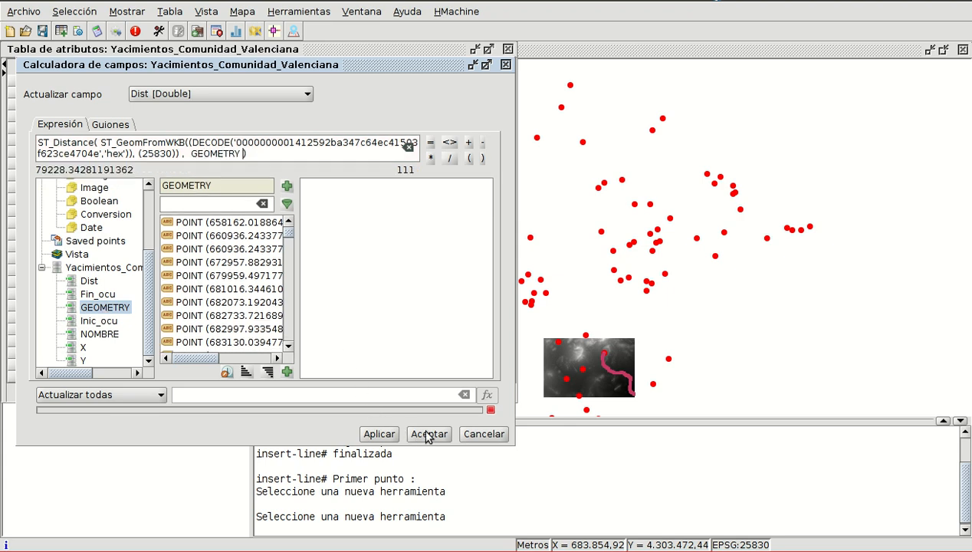
left_click(391, 435)
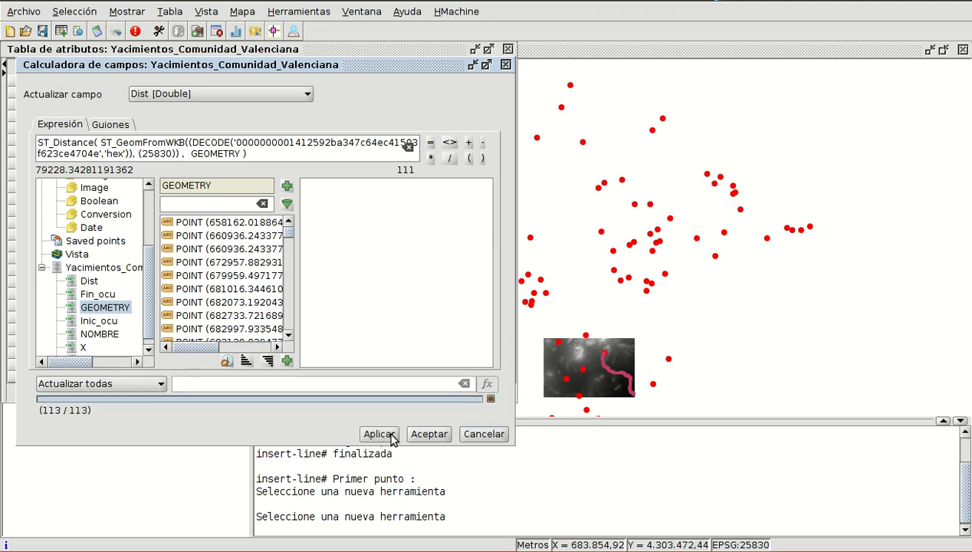
left_click(430, 434)
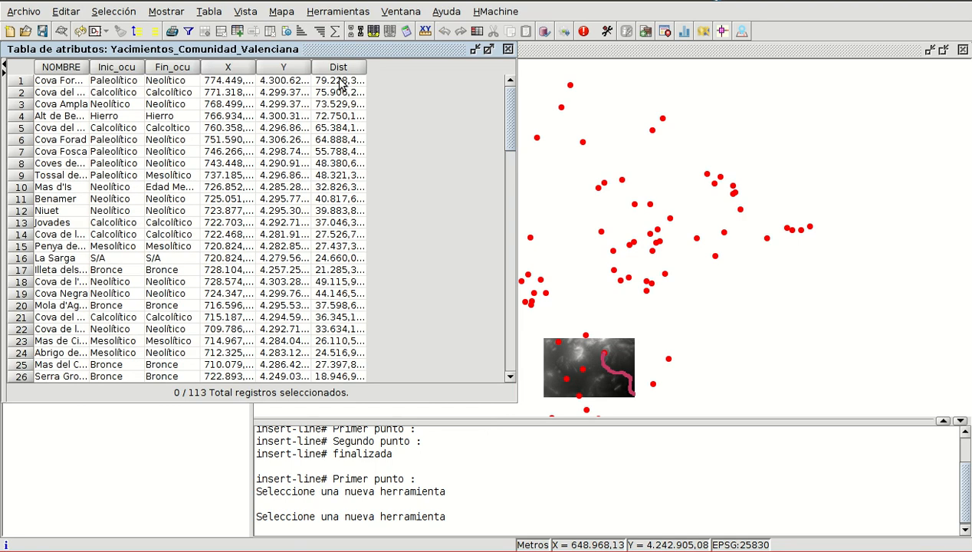
Widen the Dist column and select several site records, including row 27, to check their distances against the map.
left_click(341, 81)
left_click_drag(366, 67, 403, 66)
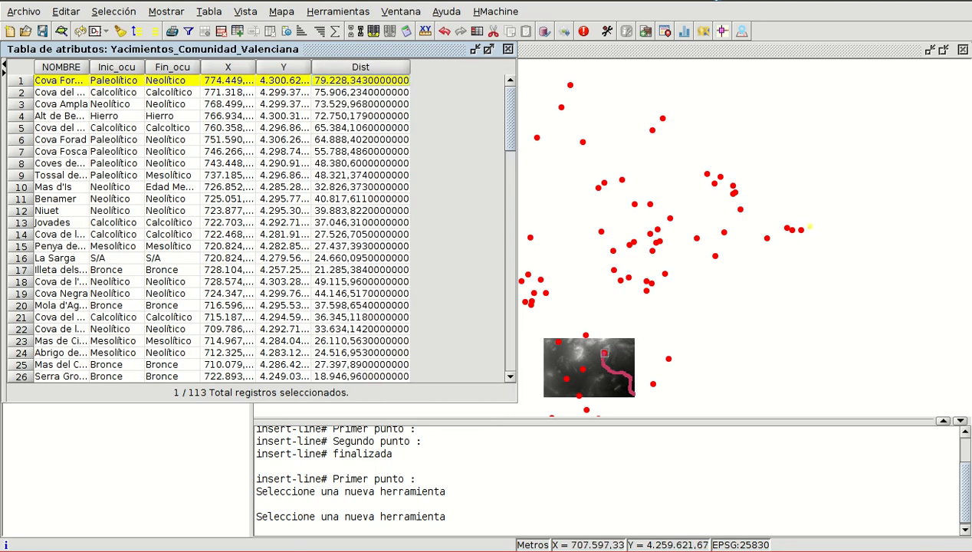
left_click(372, 104)
left_click(365, 162)
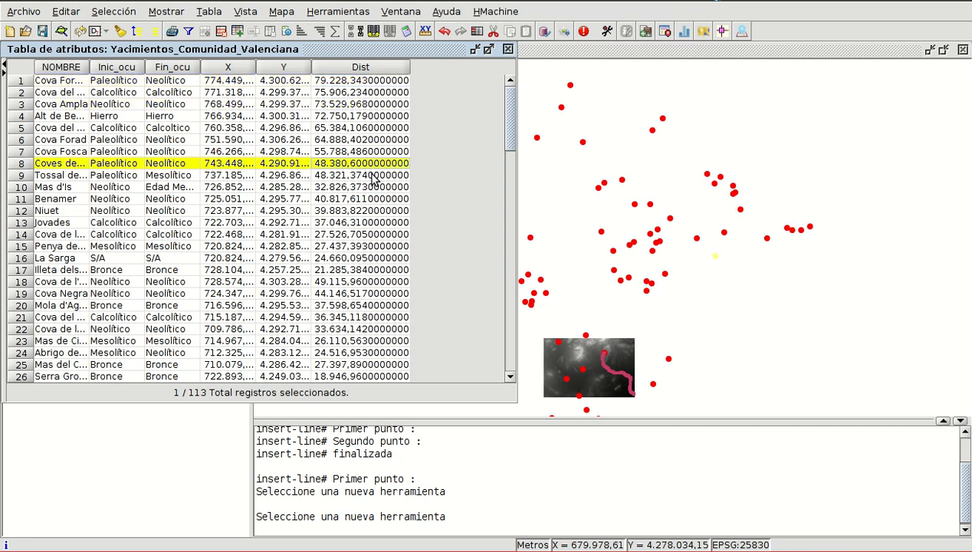
left_click(374, 211)
scroll(372, 222, "down", 5)
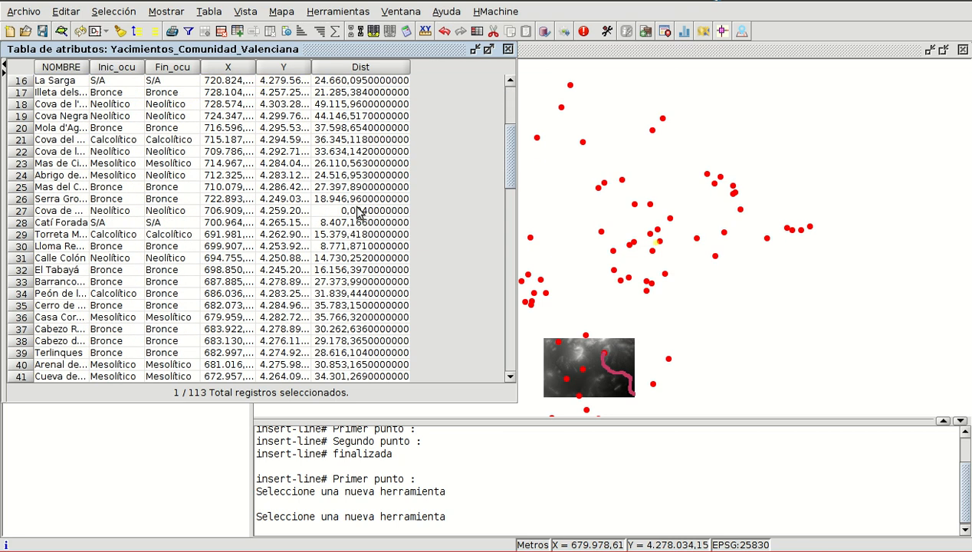
left_click(359, 212)
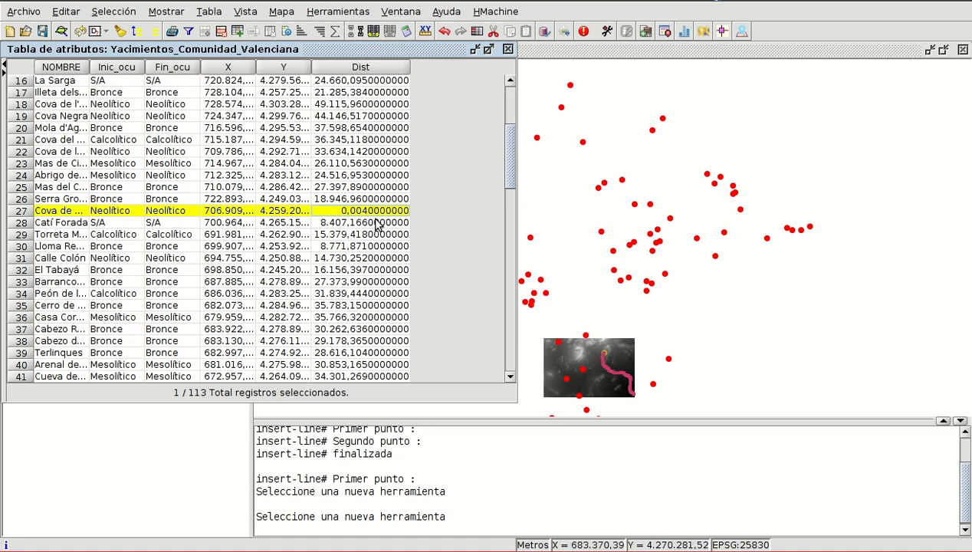
Widen the Dist column further and select several distant site records, including rows 96 and 94, to check their distances against the map.
scroll(377, 240, "down", 13)
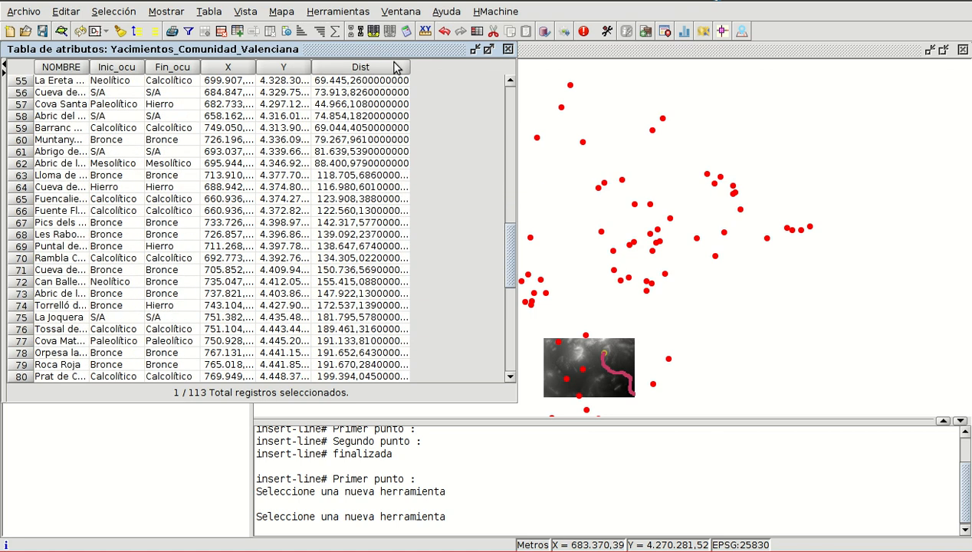
left_click_drag(409, 67, 451, 68)
scroll(381, 261, "down", 11)
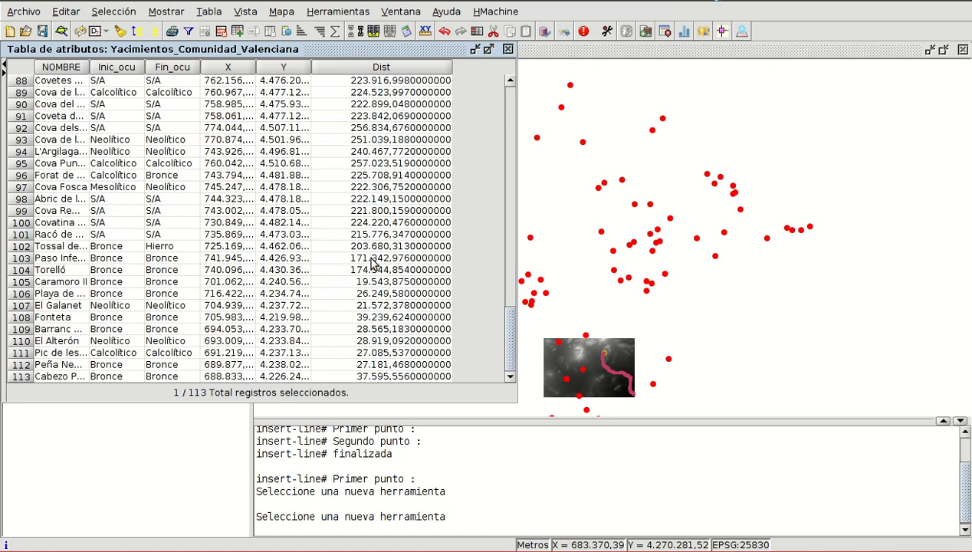
left_click(364, 268)
left_click(363, 213)
left_click(364, 178)
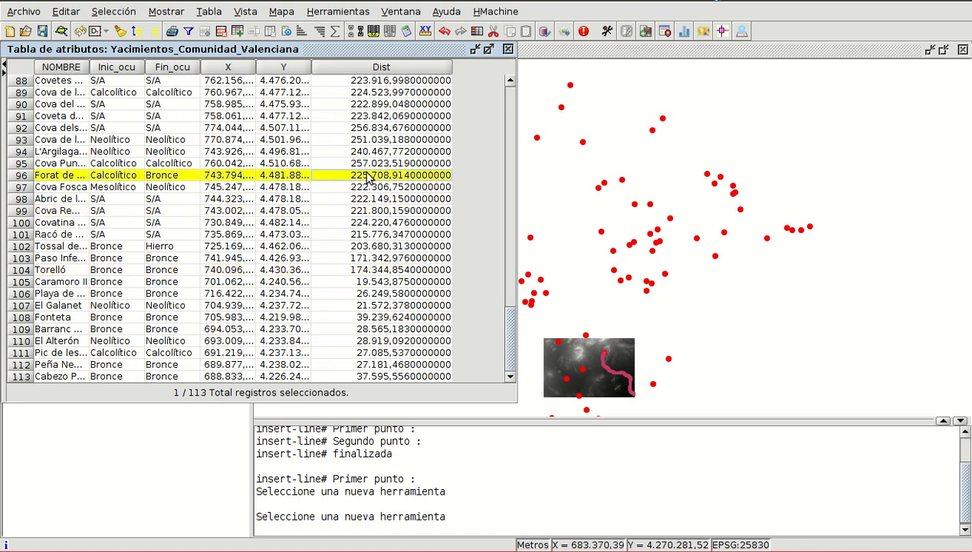
left_click(366, 149)
scroll(670, 272, "down", 13)
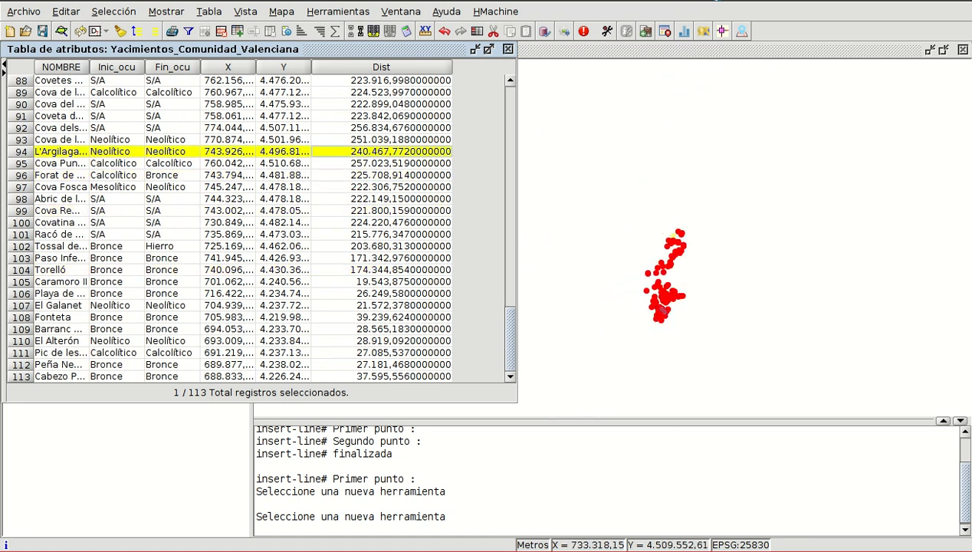
scroll(673, 223, "up", 10)
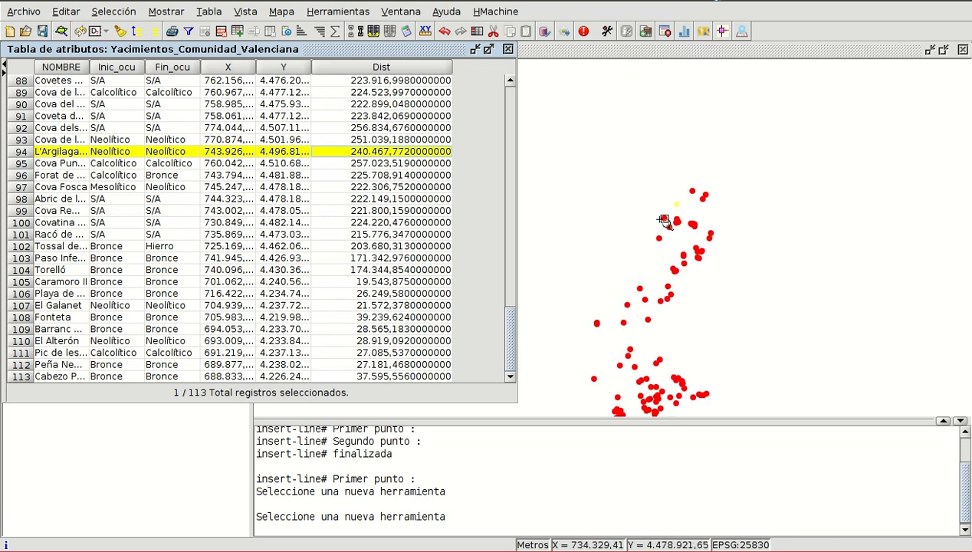
Close the attribute table and finish editing the Yacimientos_Comunidad_Valenciana layer, saving the changes.
left_click(508, 49)
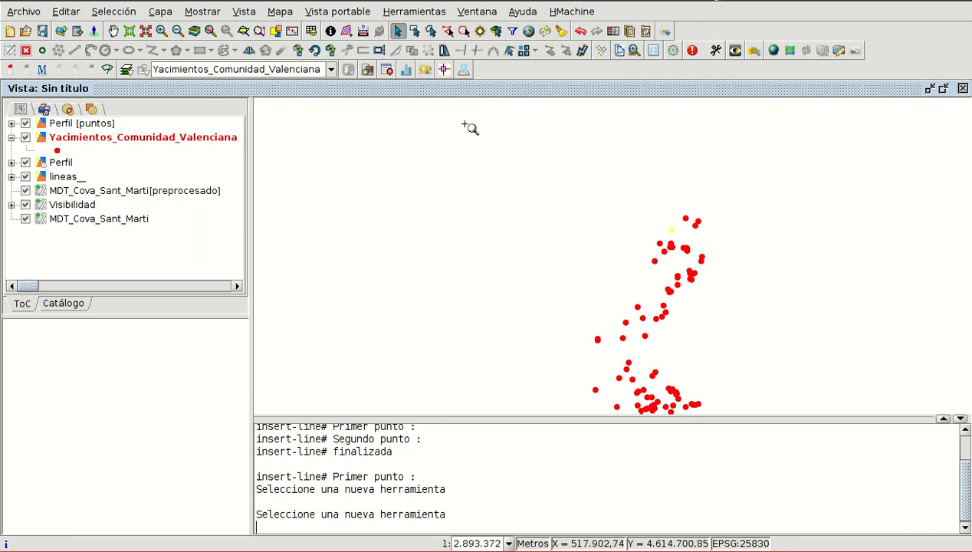
right_click(163, 140)
left_click(194, 143)
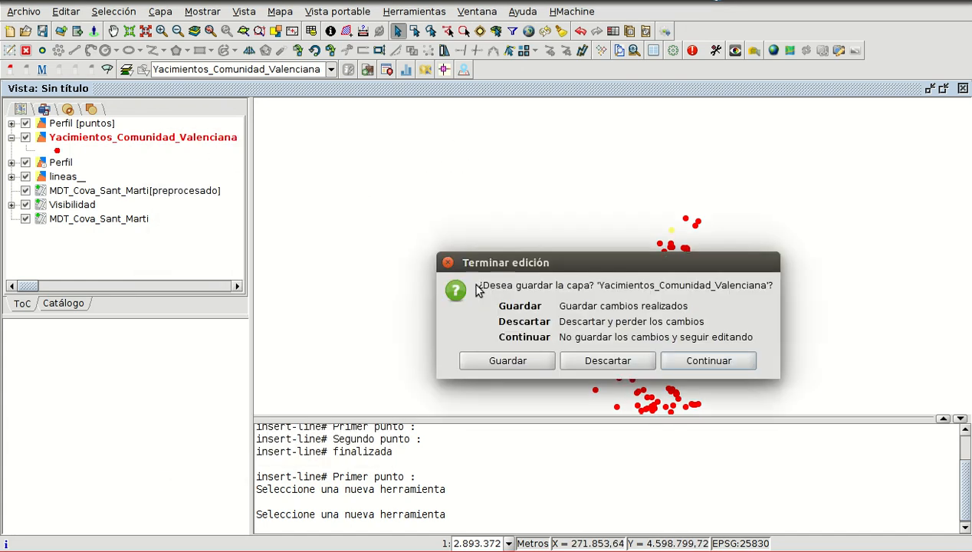
left_click(517, 361)
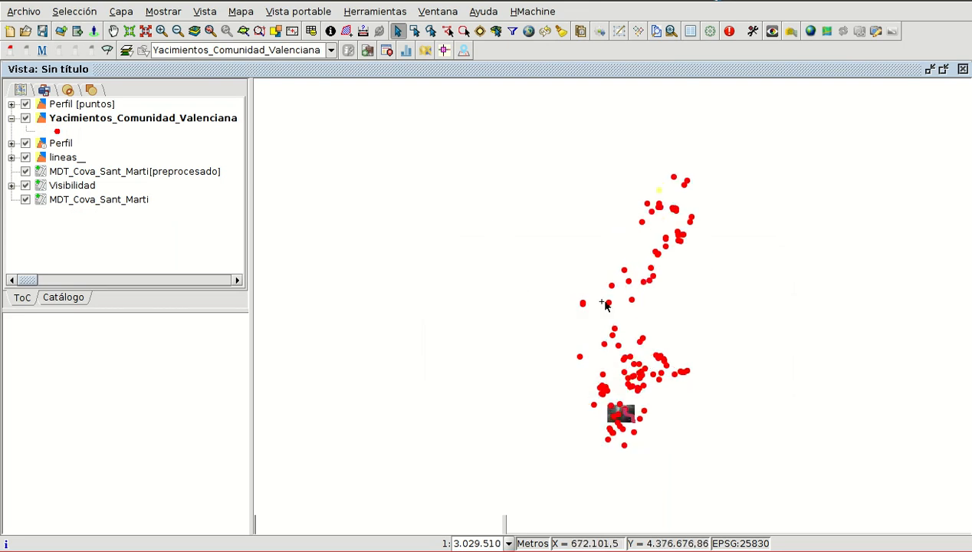
scroll(675, 306, "up", 1)
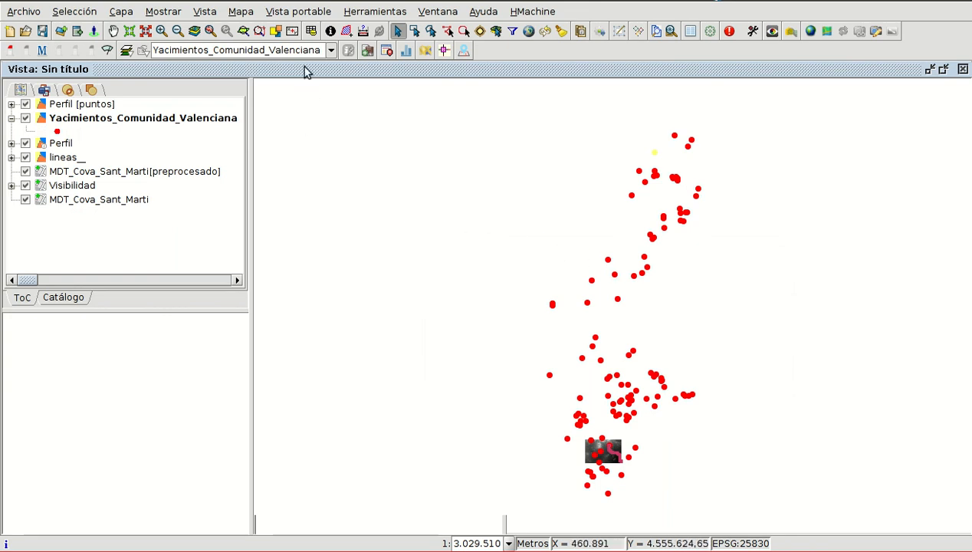
Start a selection by attributes on the Yacimientos_Comunidad_Valenciana layer and insert the OGC function ST_Distance into the expression.
left_click(120, 12)
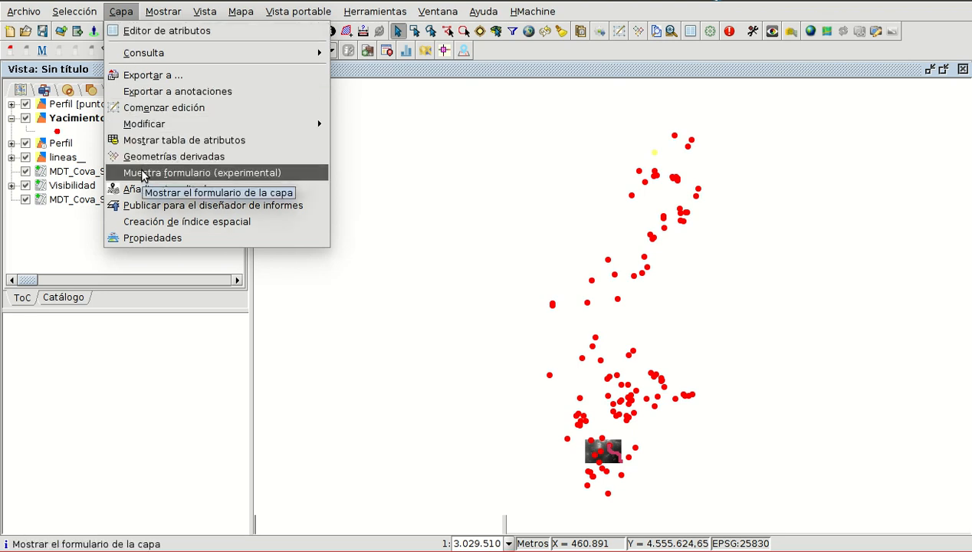
mouse_move(80, 11)
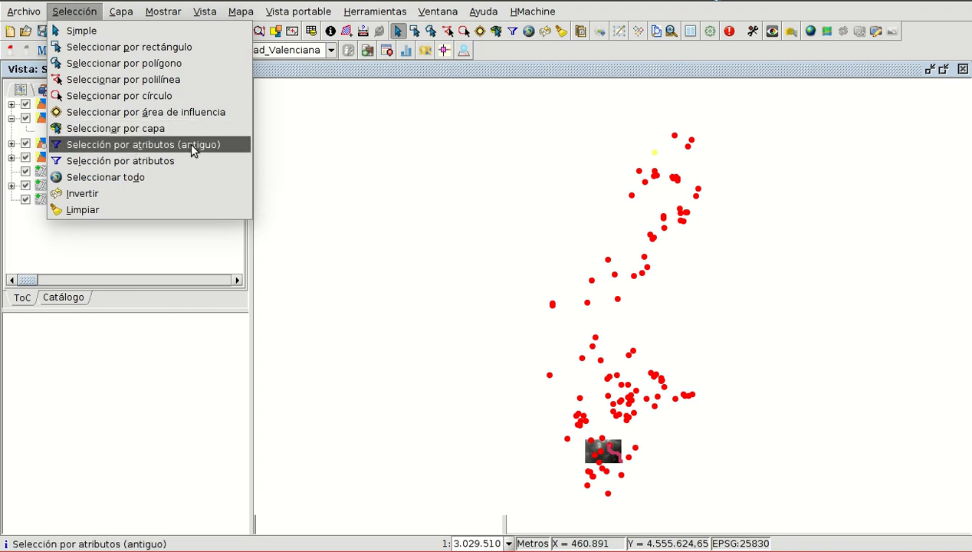
left_click(143, 161)
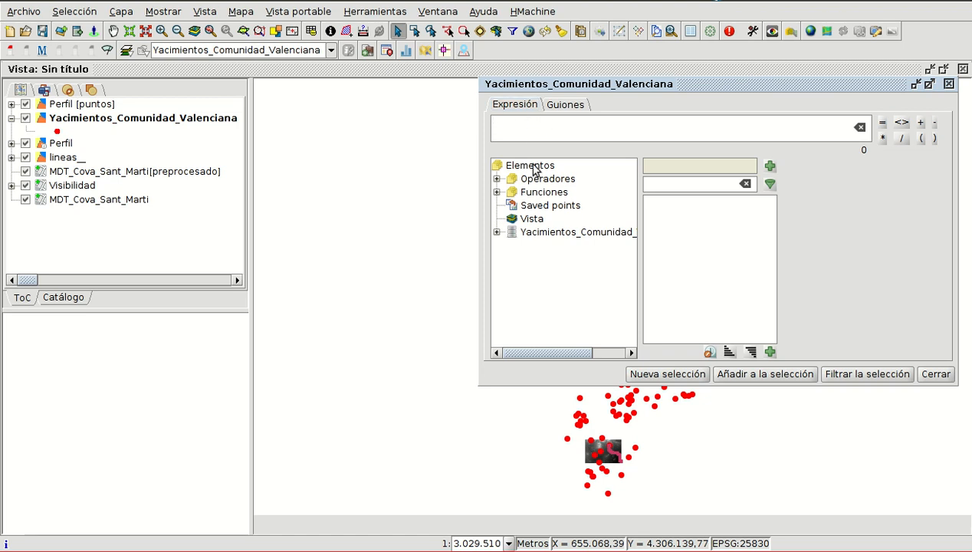
left_click(497, 191)
left_click(545, 245)
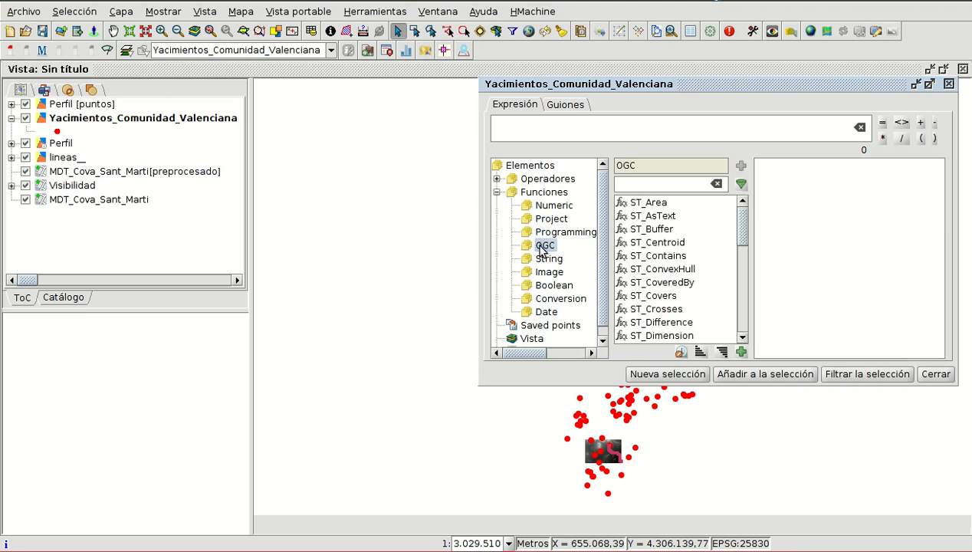
scroll(666, 276, "down", 1)
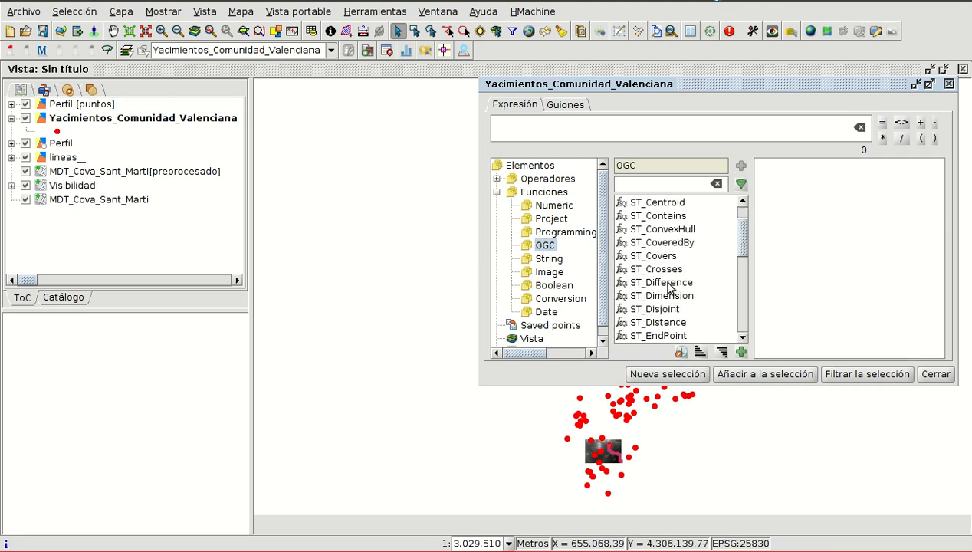
double_click(657, 322)
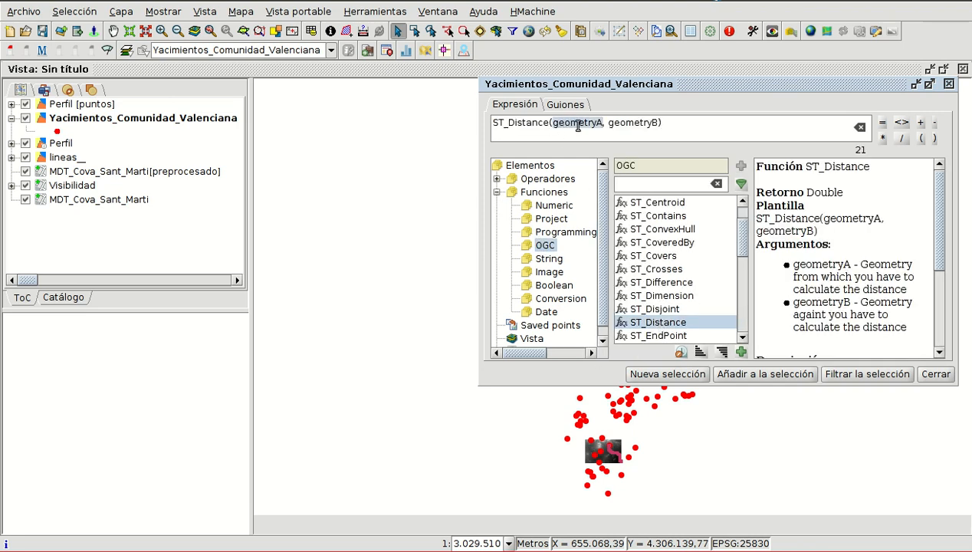
Replace the ST_Distance arguments geometryA and geometryB with the saved point Punto 3 and the layer's GEOMETRY field.
left_click(545, 328)
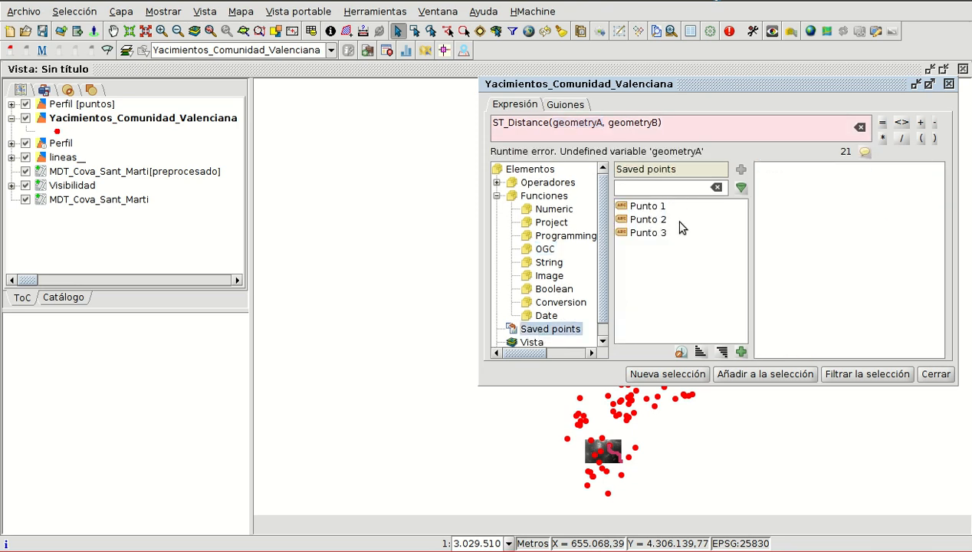
double_click(645, 234)
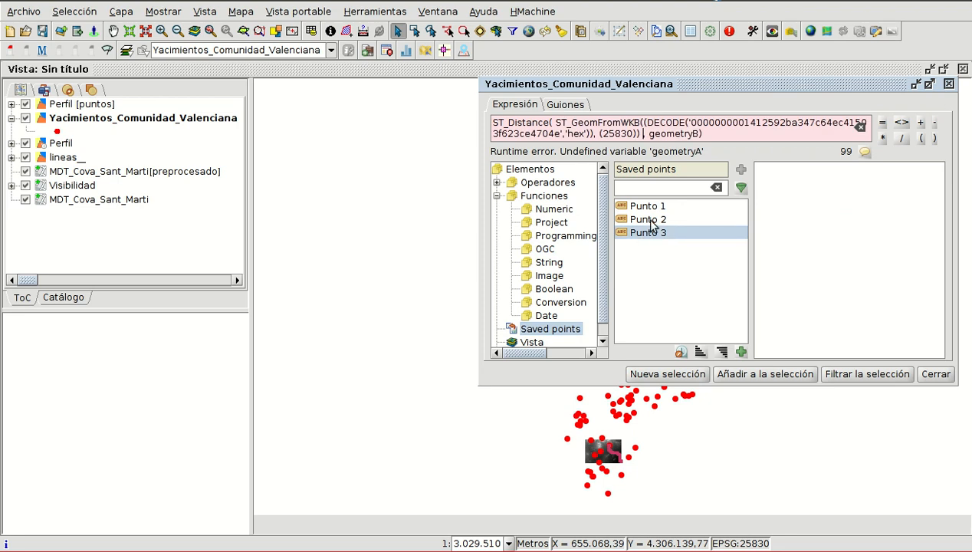
double_click(676, 134)
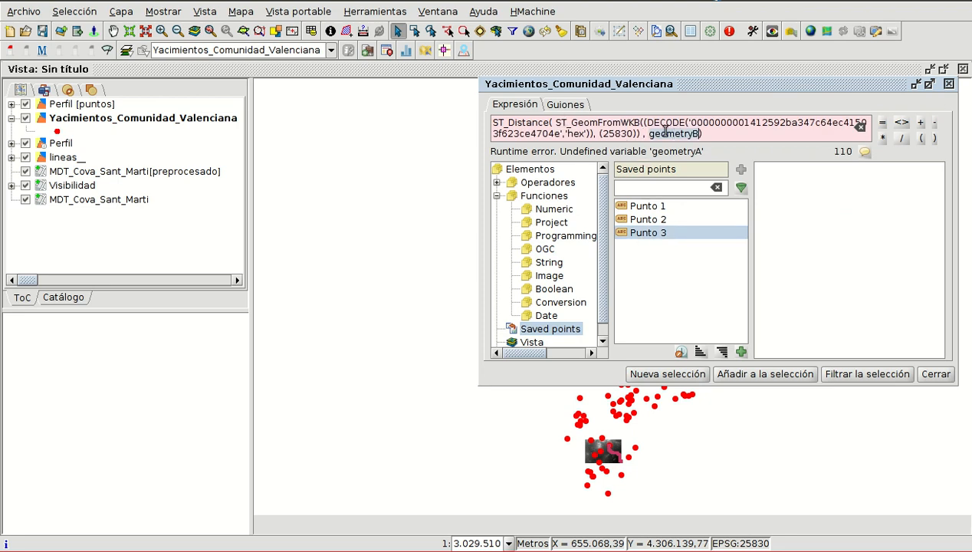
scroll(517, 338, "down", 1)
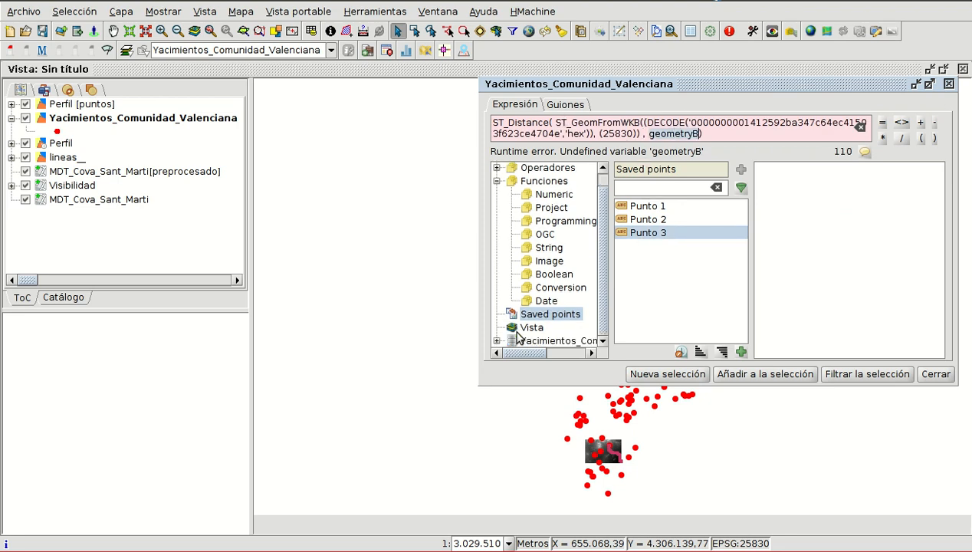
left_click(496, 340)
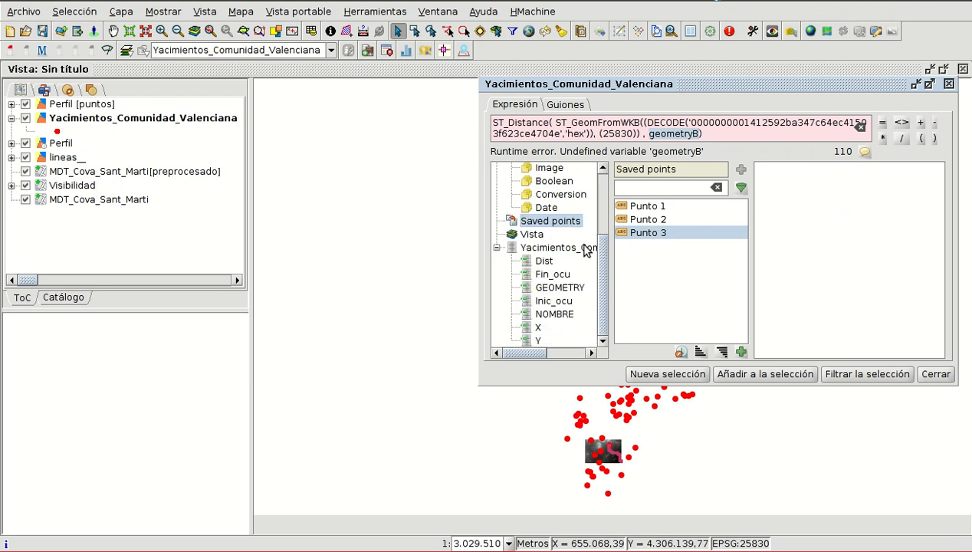
double_click(552, 291)
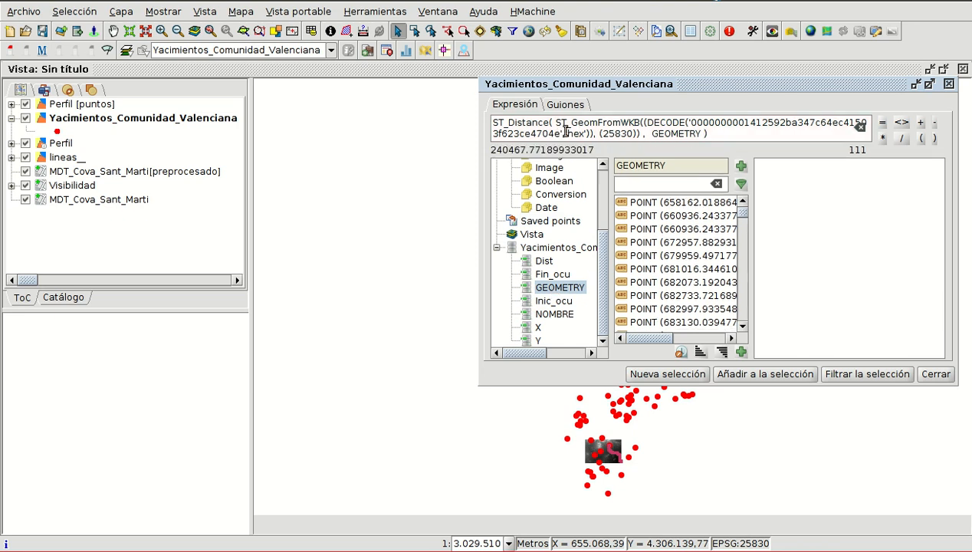
Add the condition <25000 to the distance expression, apply it as a new selection, and close the selection window.
left_click(727, 130)
type("<25000")
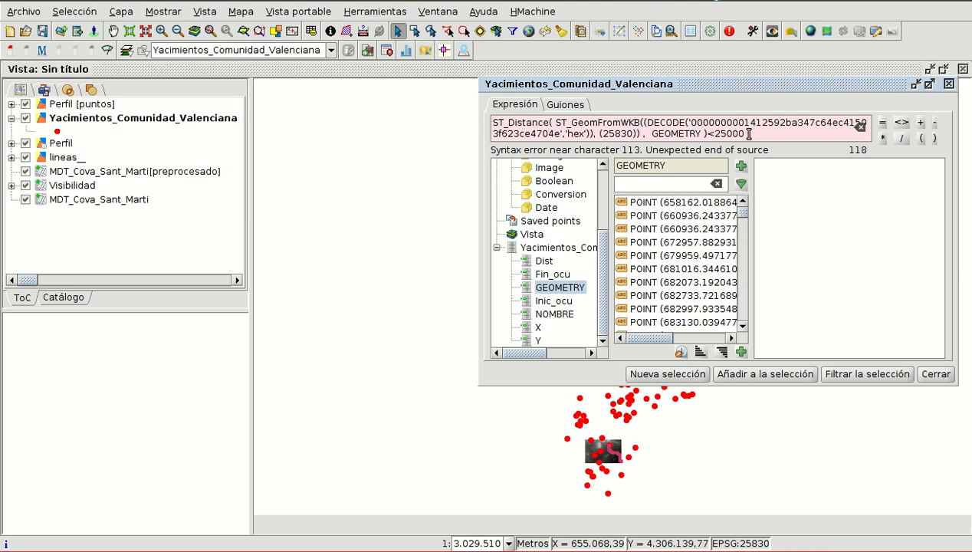
left_click(656, 375)
scroll(621, 444, "up", 1)
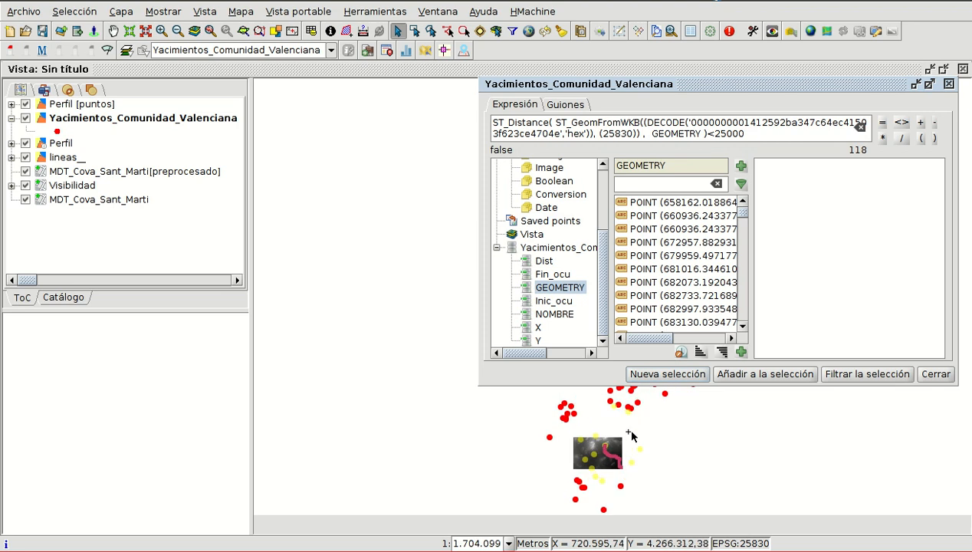
left_click(938, 374)
Measure the distance on the map from the start of the pink line towards the selected sites north of the terrain image.
scroll(606, 488, "up", 3)
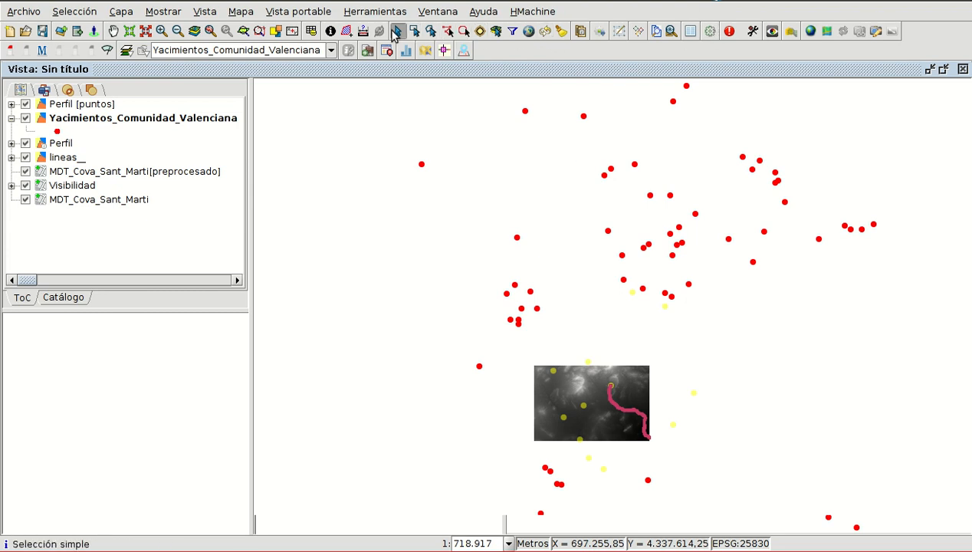
left_click(363, 32)
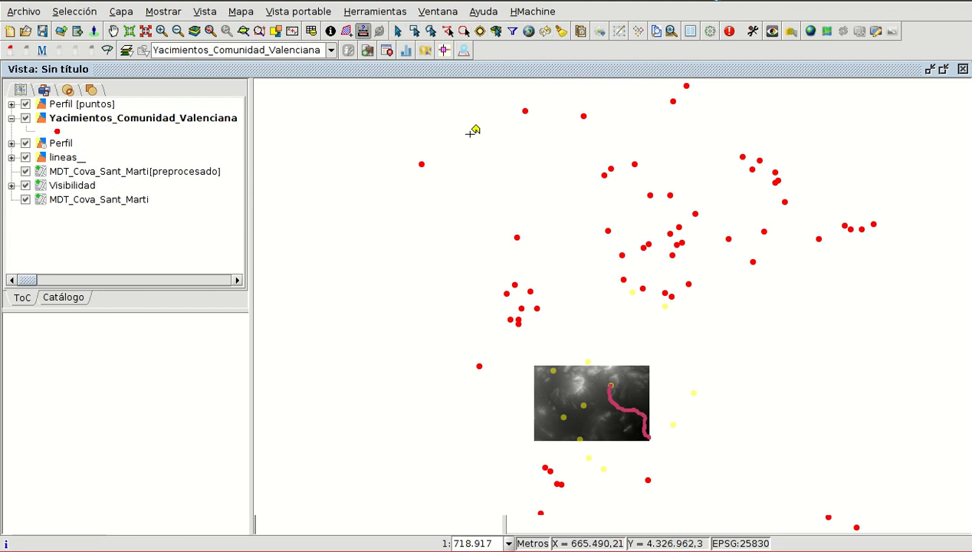
left_click(611, 385)
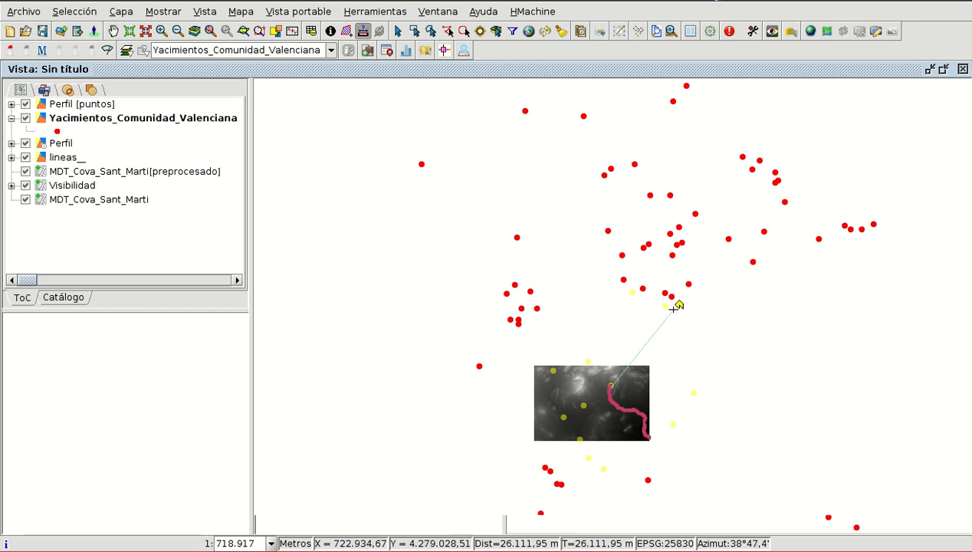
double_click(644, 308)
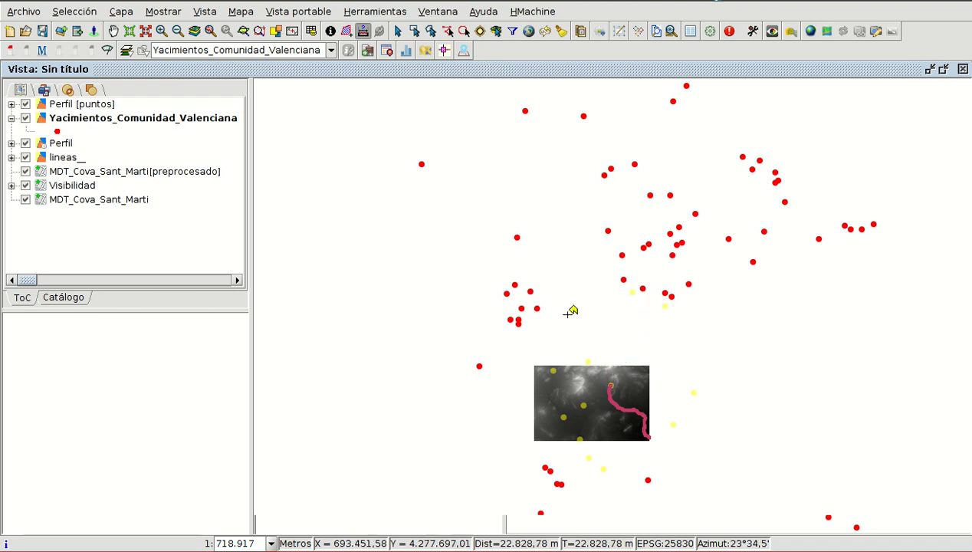